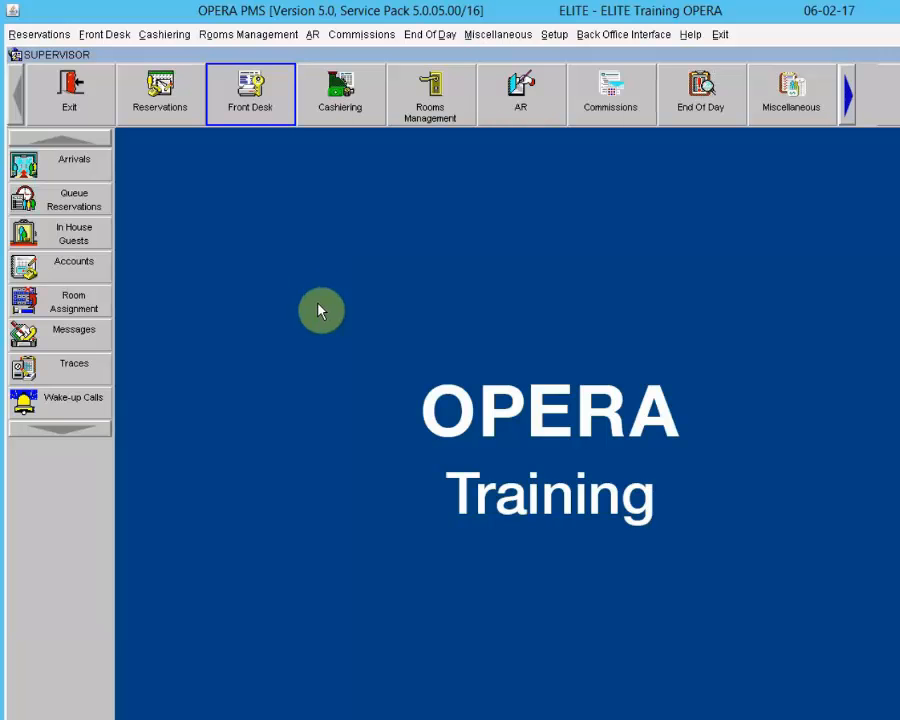
# Open cashiering billing and log in as cashier by entering the cashier password
pyautogui.click(341, 103)
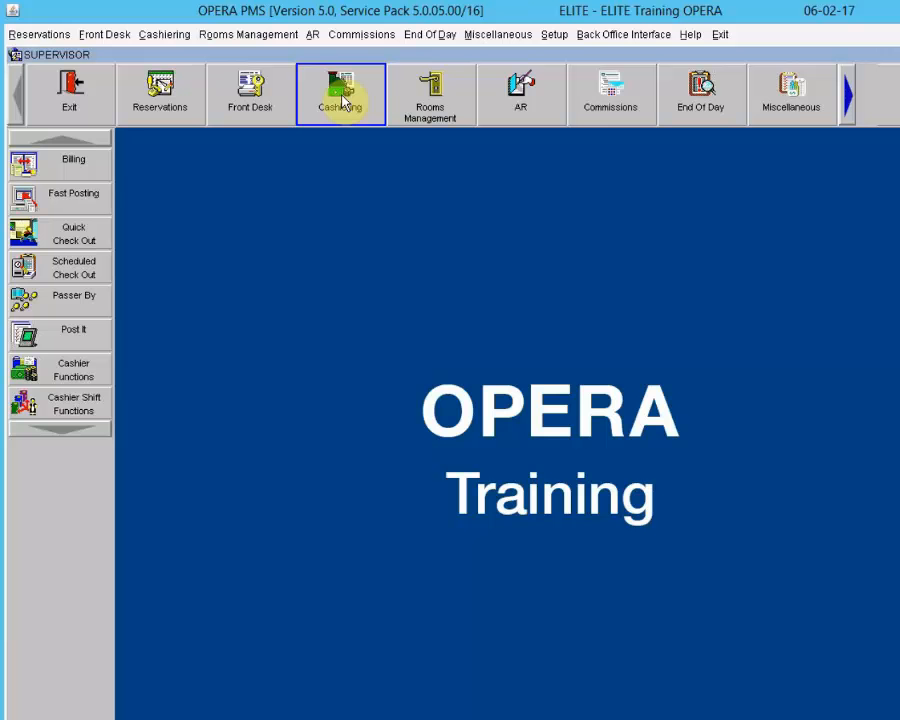
pyautogui.click(75, 159)
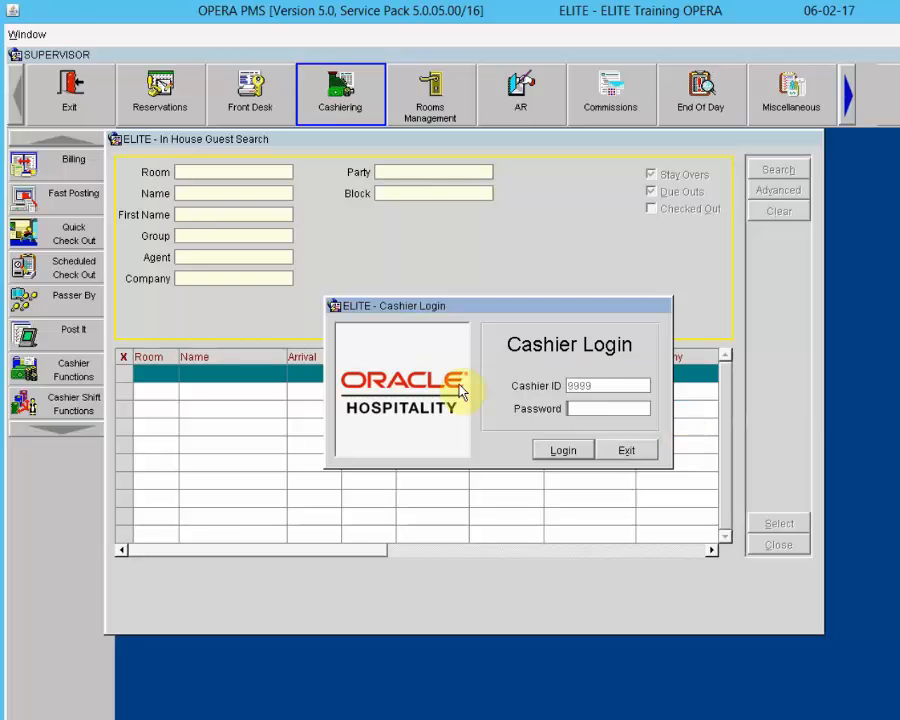
pyautogui.click(592, 407)
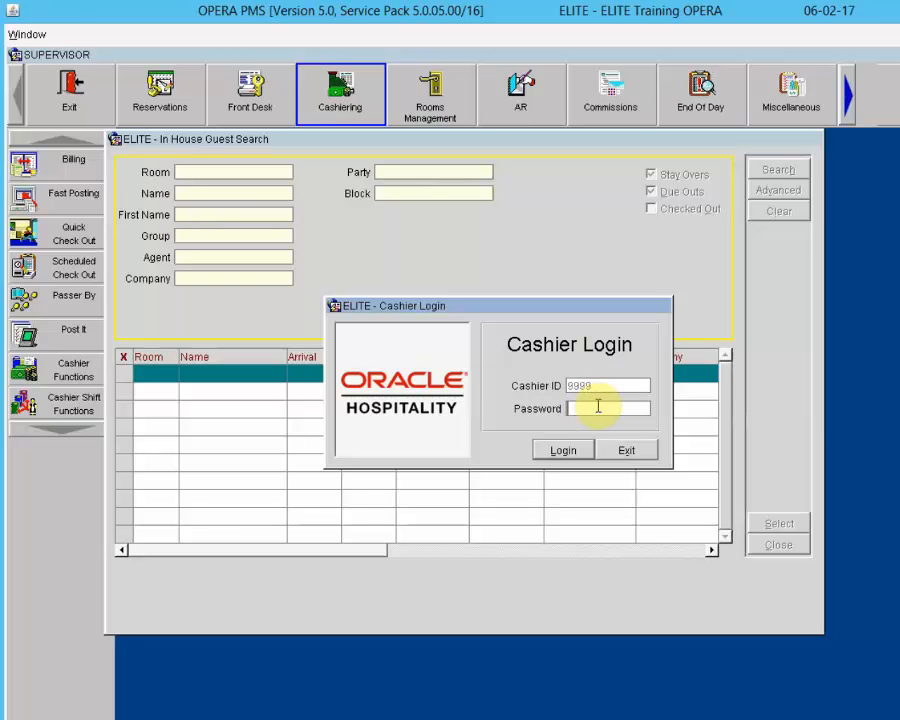
pyautogui.write('**********')
pyautogui.press('Return')
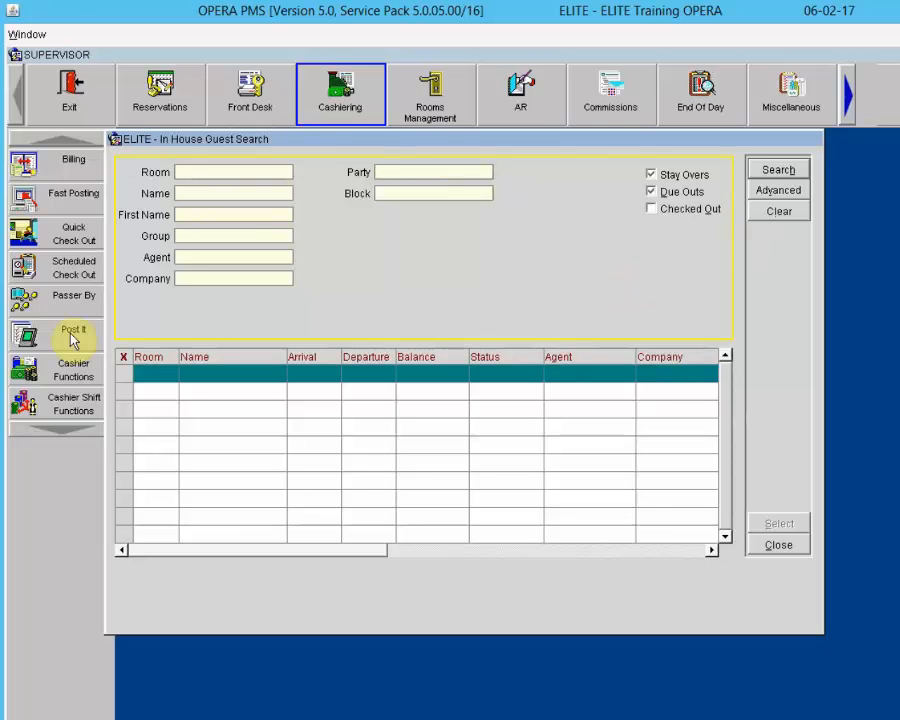
pyautogui.click(227, 190)
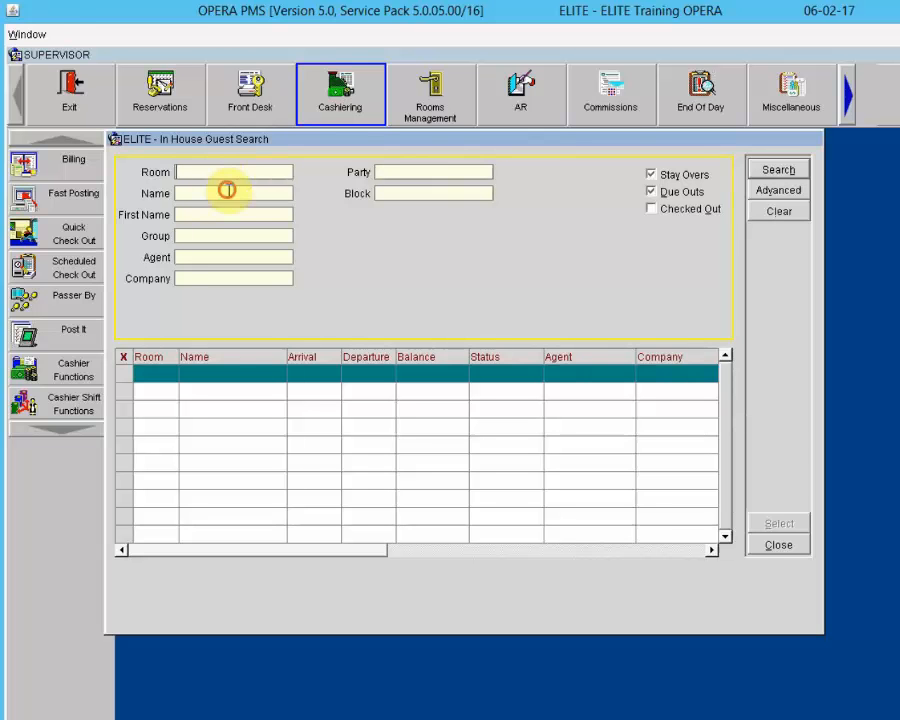
pyautogui.click(218, 240)
pyautogui.click(214, 254)
pyautogui.click(214, 276)
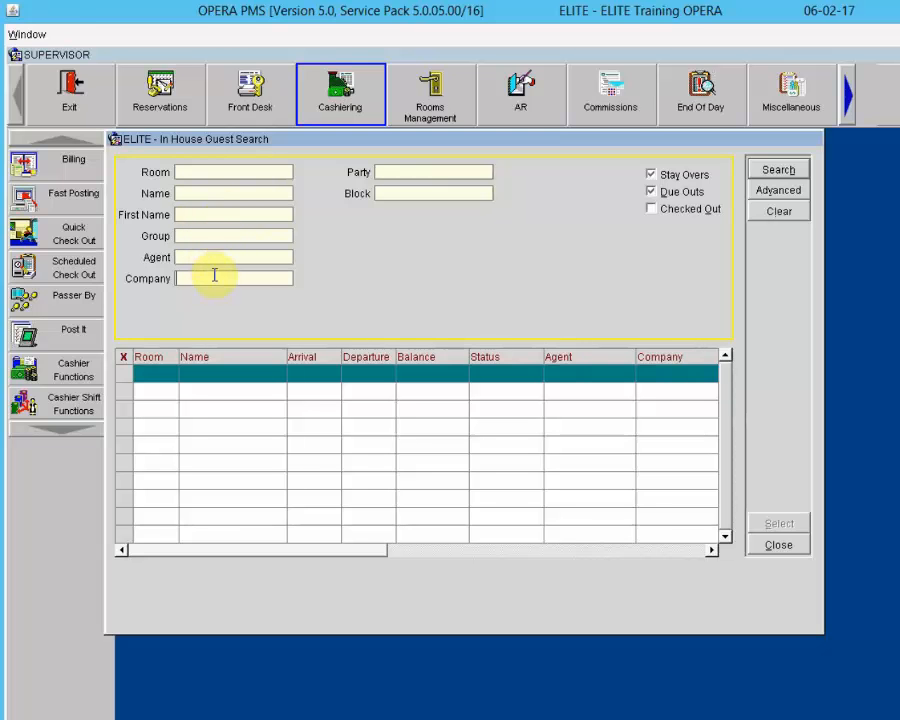
pyautogui.click(386, 172)
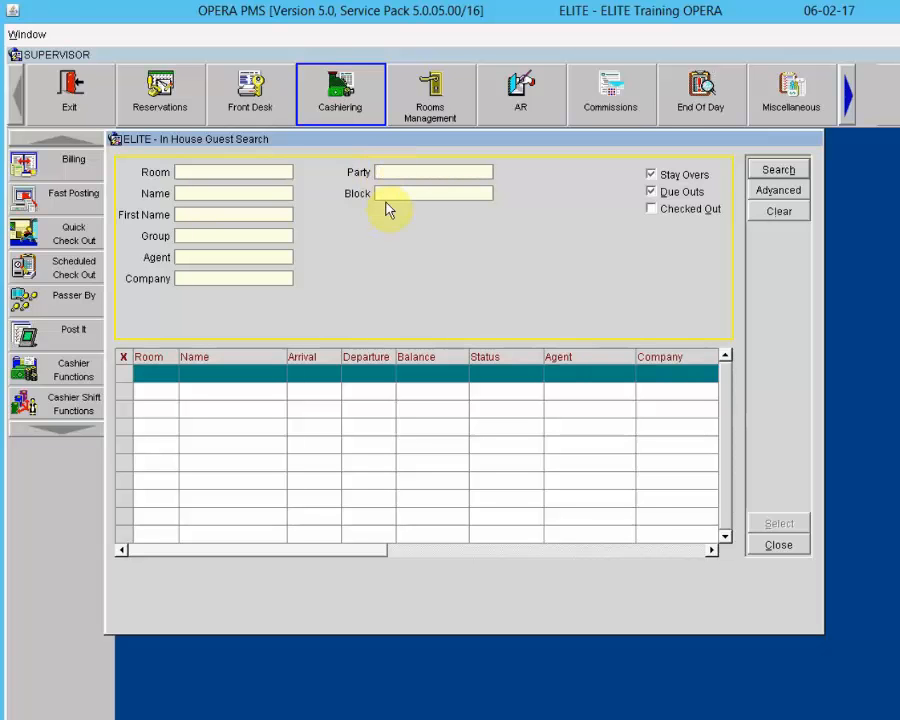
# Search the in-house guests for due outs only, and repeat the search with stay overs included
pyautogui.click(652, 176)
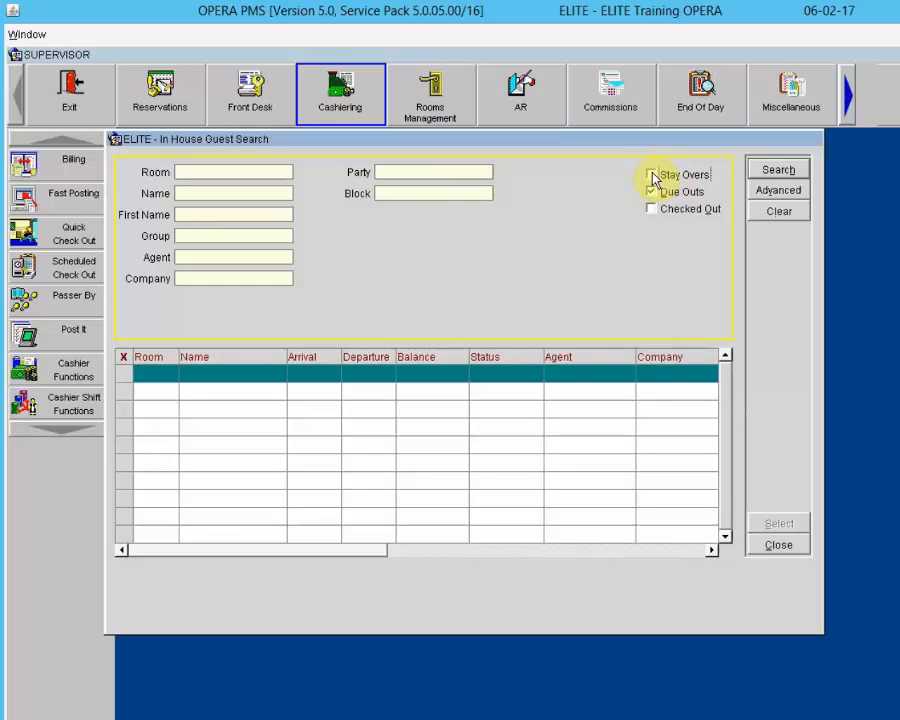
pyautogui.click(765, 172)
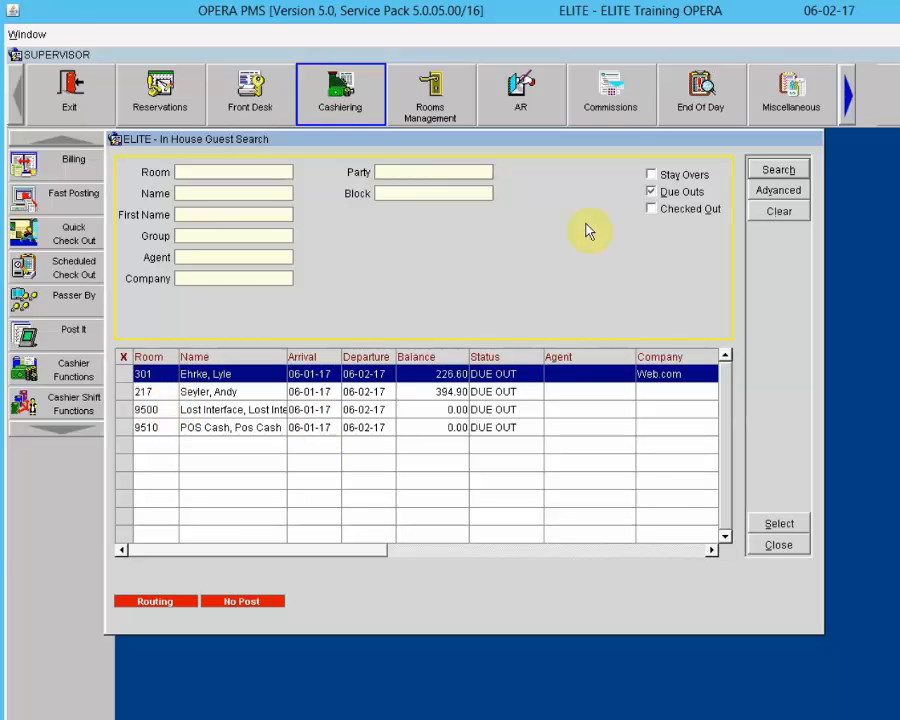
pyautogui.click(651, 176)
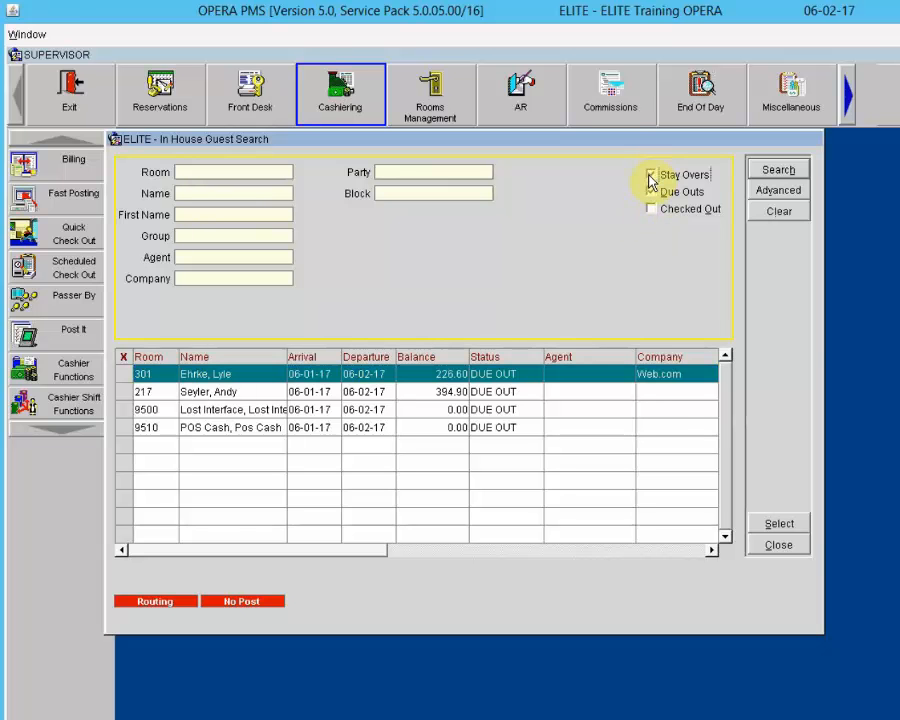
pyautogui.click(757, 177)
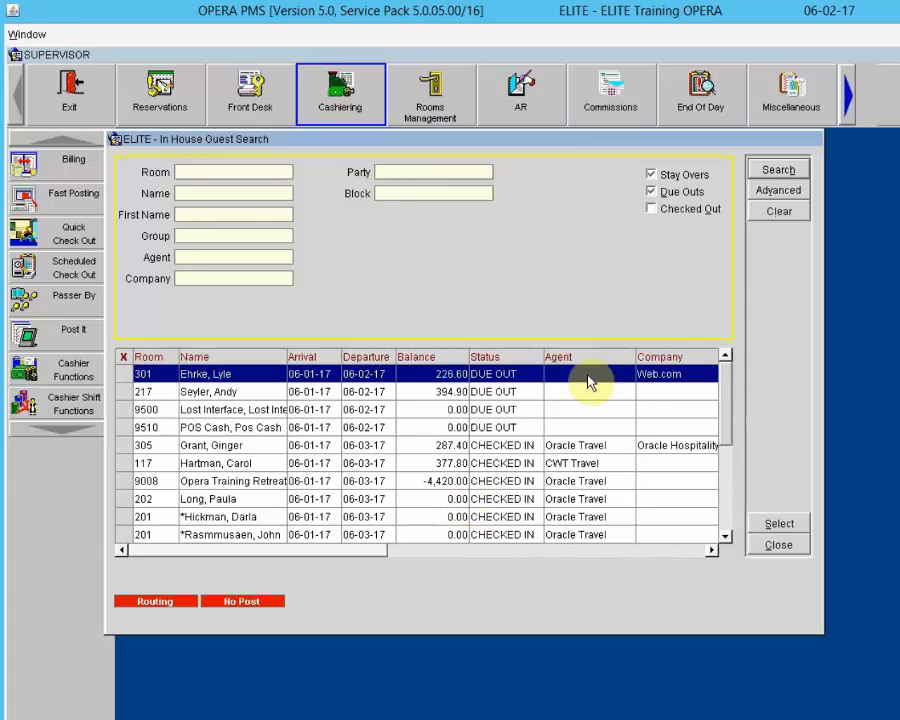
# Search for checked-out guests only, and look over the advanced search criteria before hiding them again
pyautogui.click(683, 193)
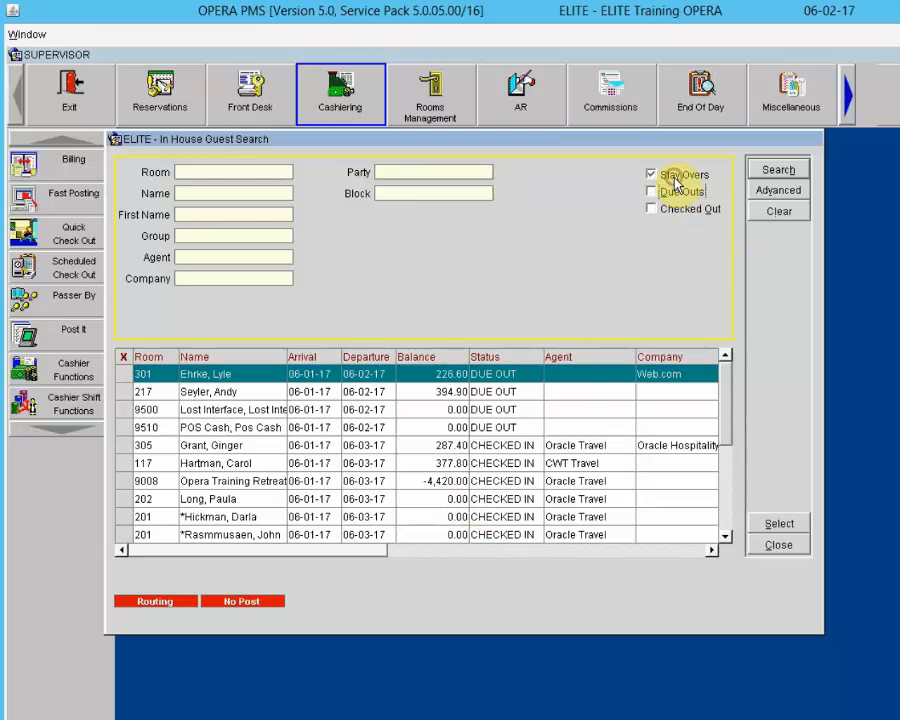
pyautogui.click(666, 175)
pyautogui.click(674, 211)
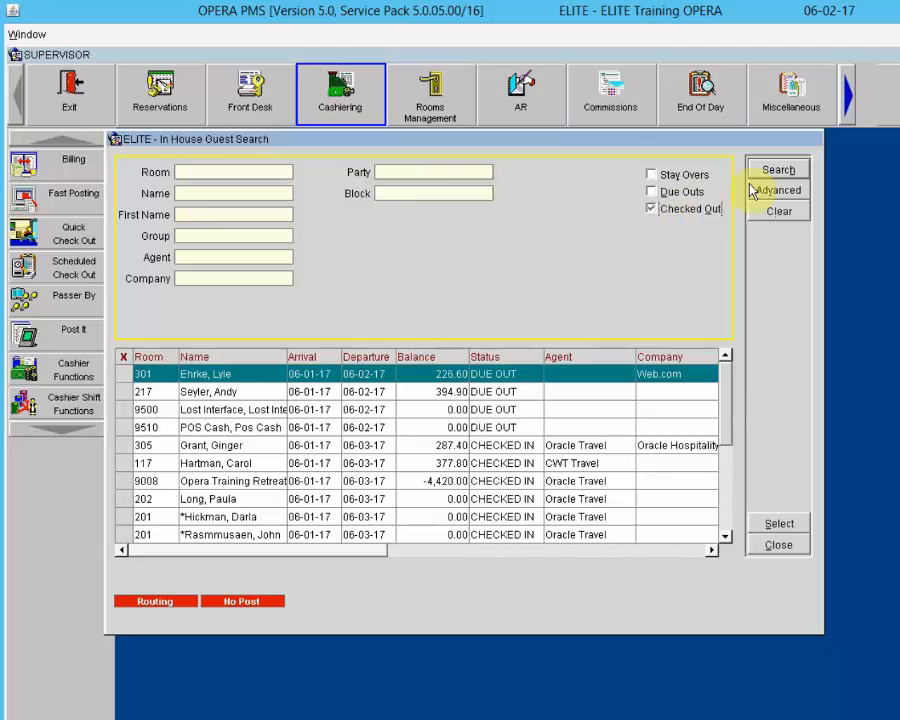
pyautogui.click(778, 172)
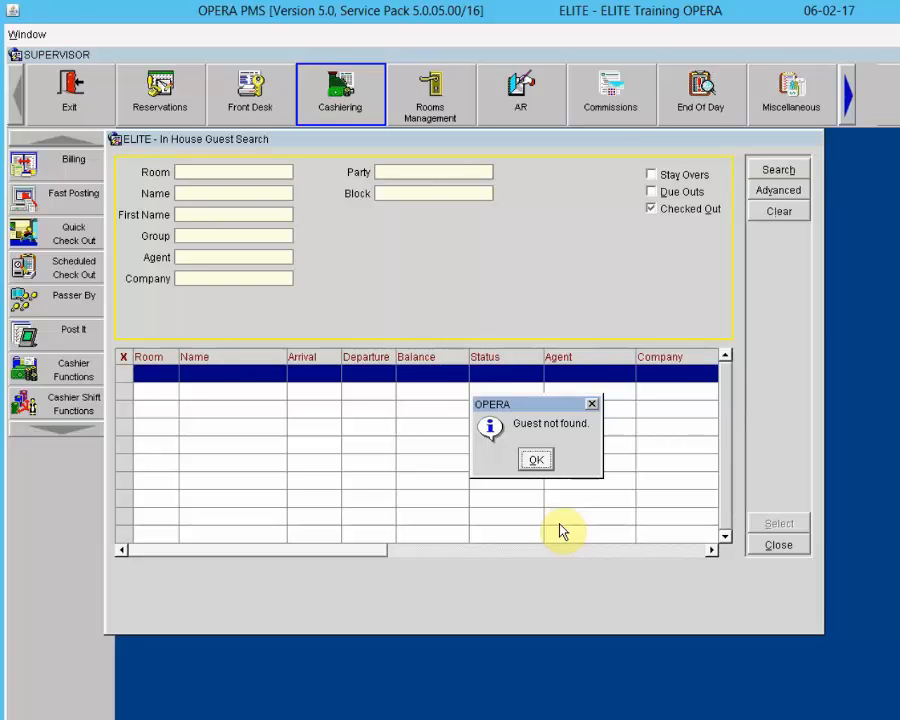
pyautogui.click(537, 461)
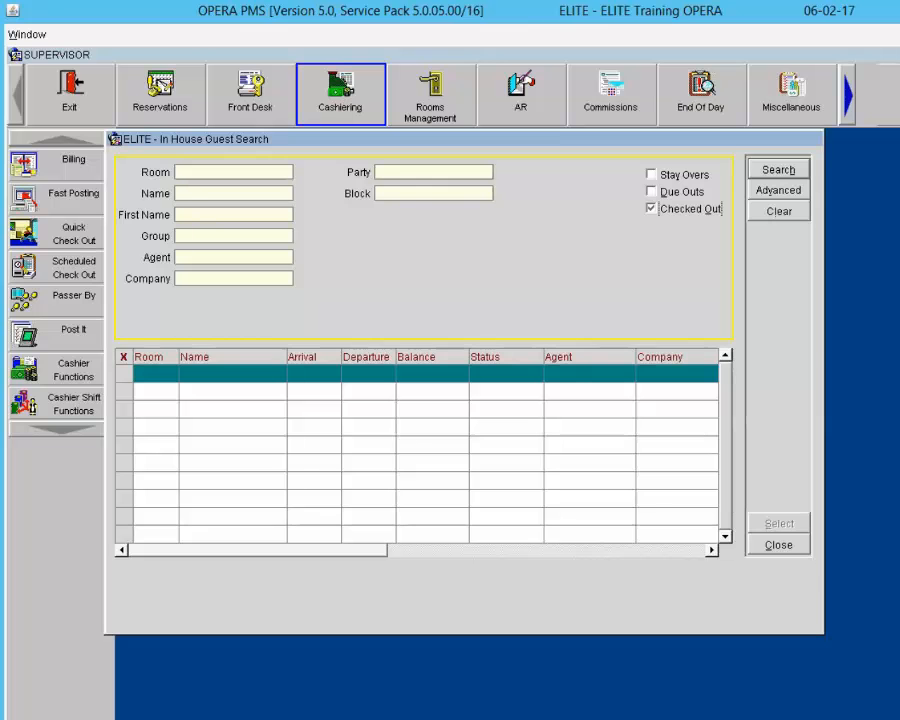
pyautogui.click(779, 192)
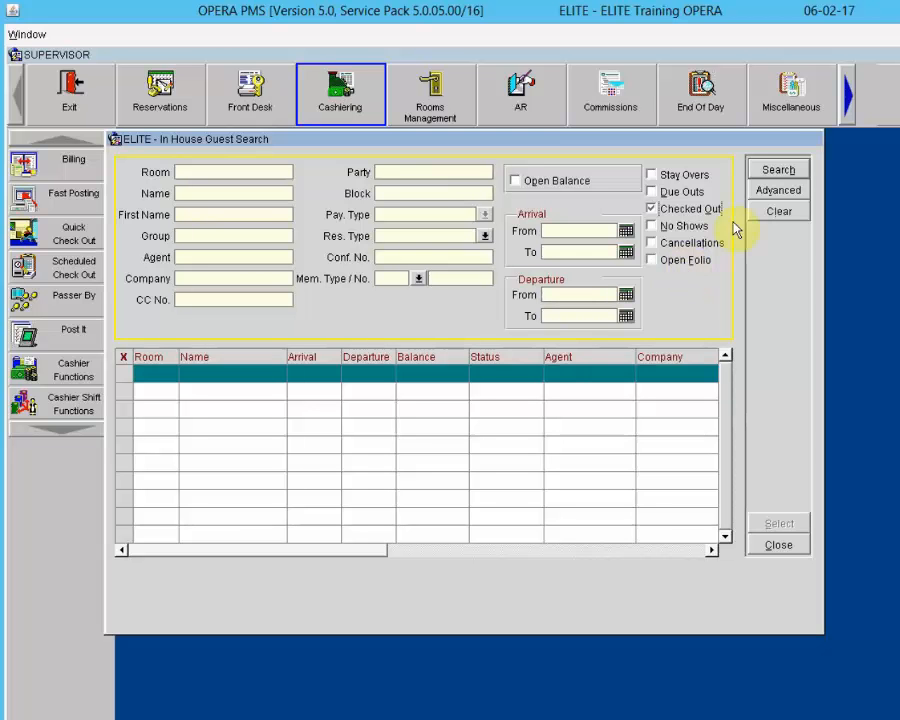
pyautogui.click(768, 197)
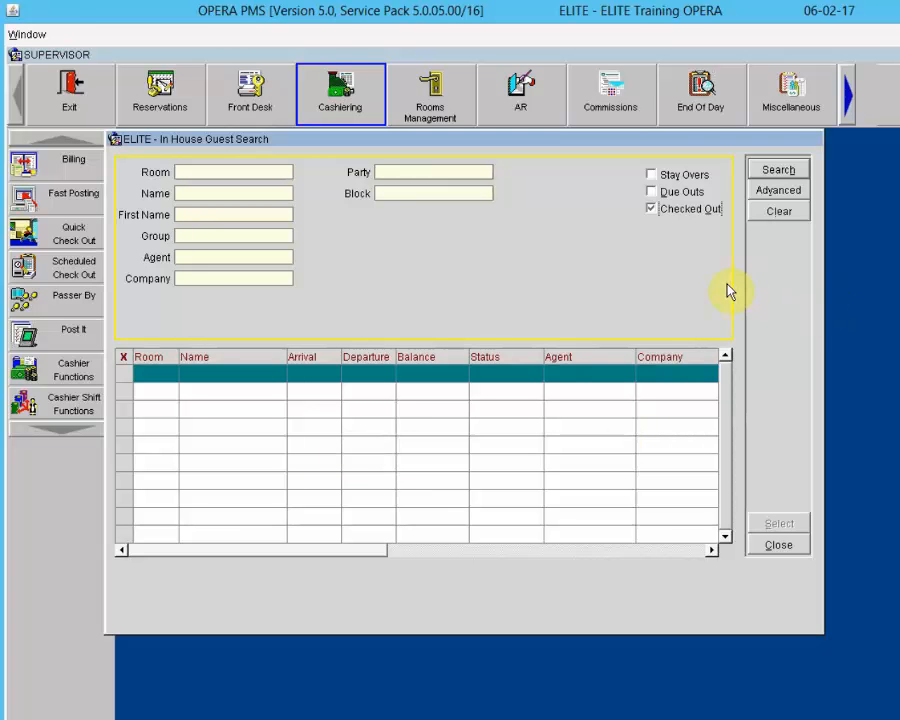
# Search for due-out guests only and open the billing of the guest in room 217
pyautogui.click(670, 176)
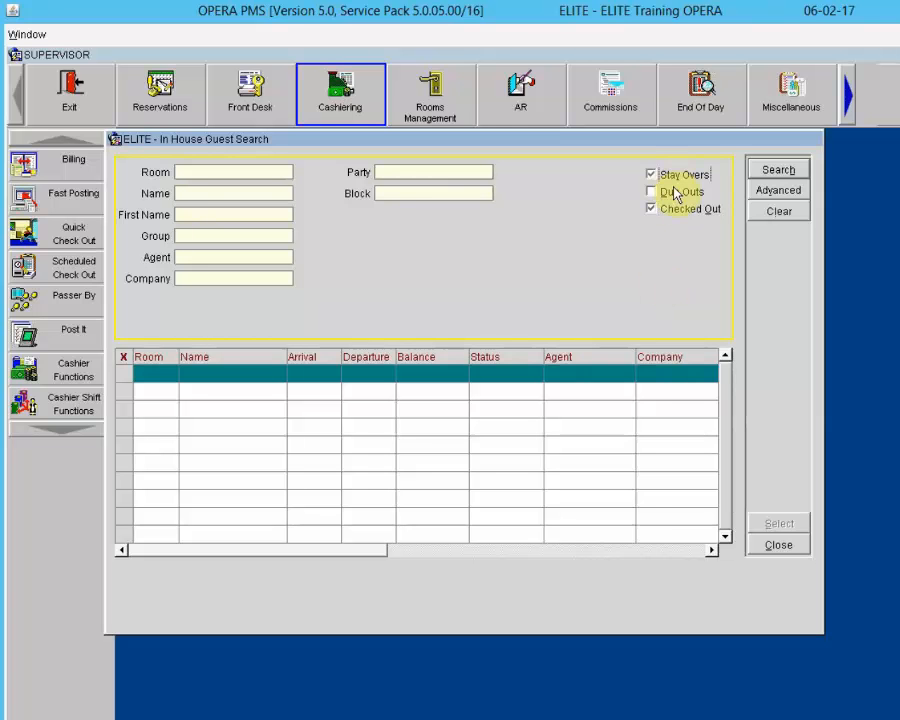
pyautogui.click(675, 192)
pyautogui.click(670, 210)
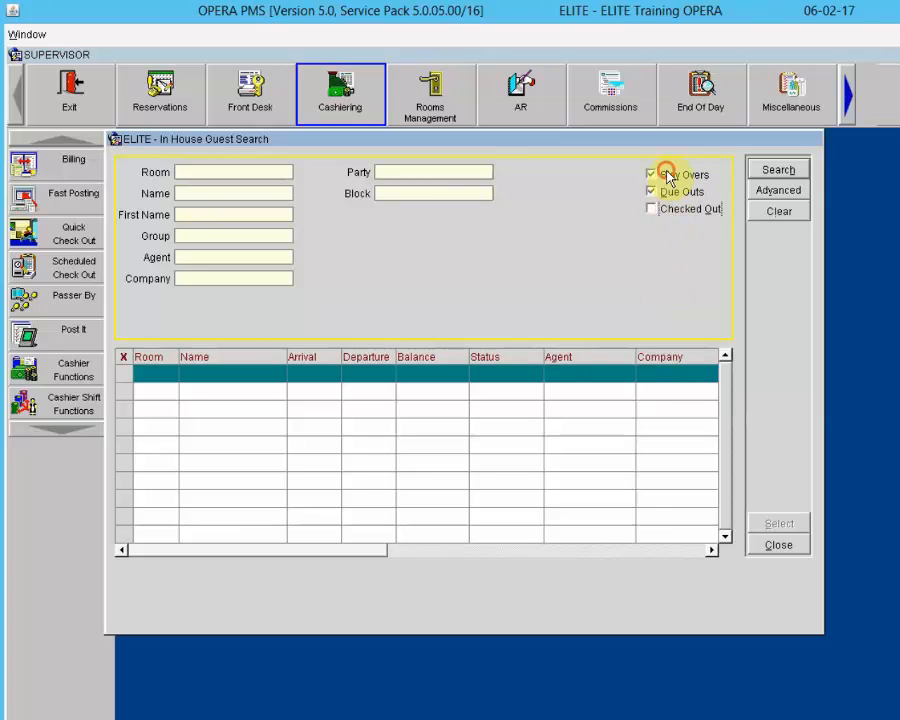
pyautogui.click(670, 176)
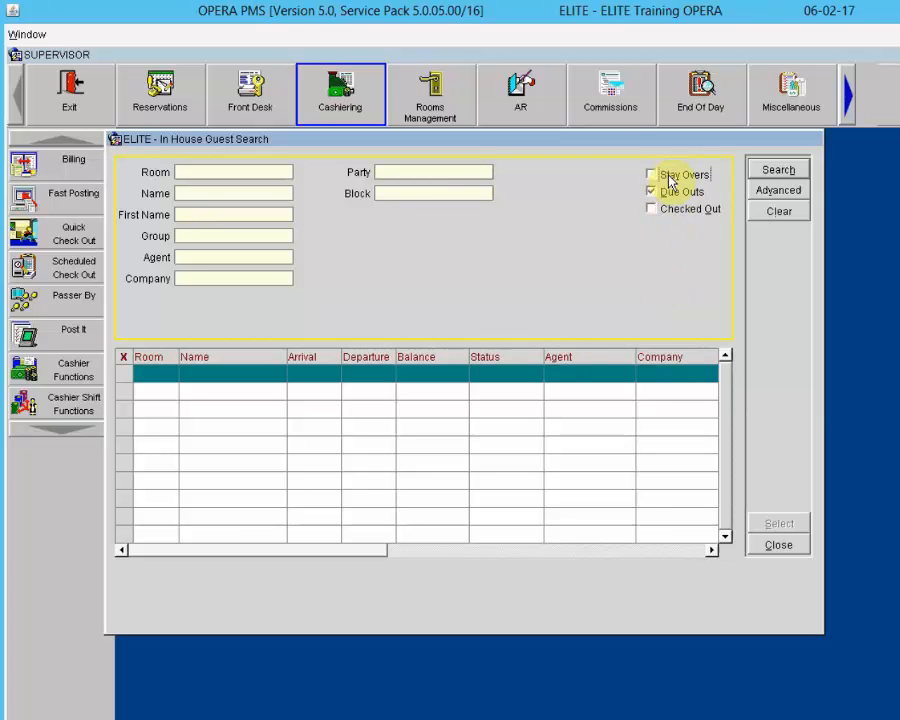
pyautogui.click(775, 171)
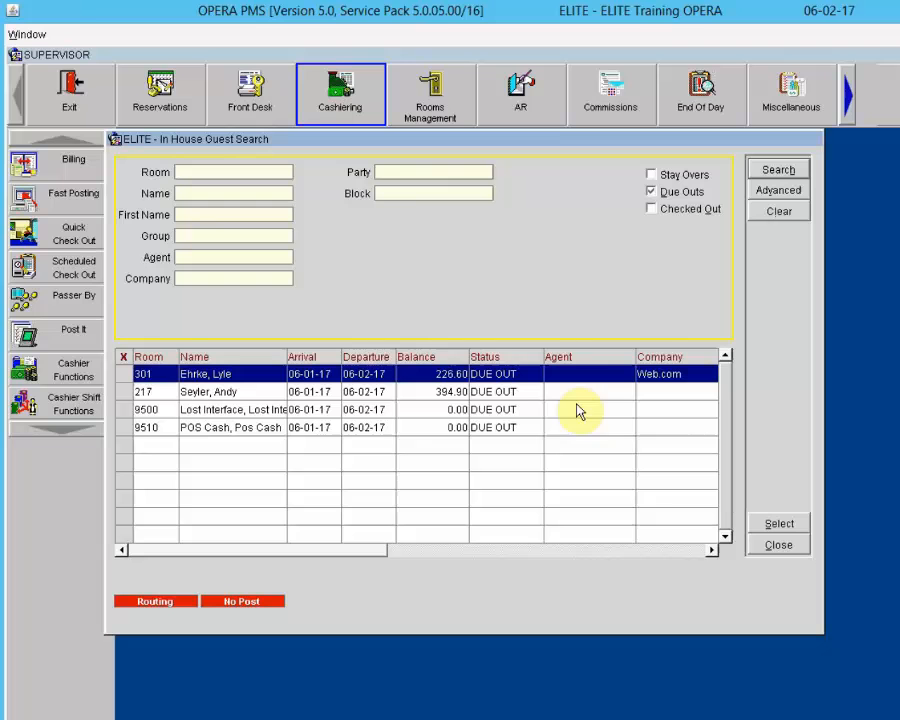
pyautogui.click(412, 393)
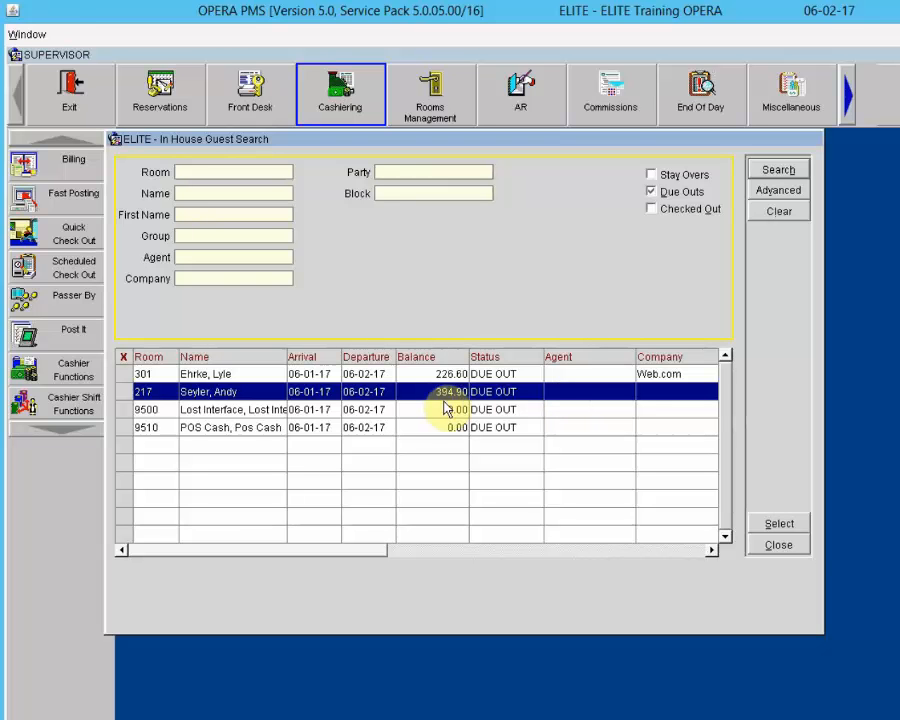
pyautogui.click(764, 524)
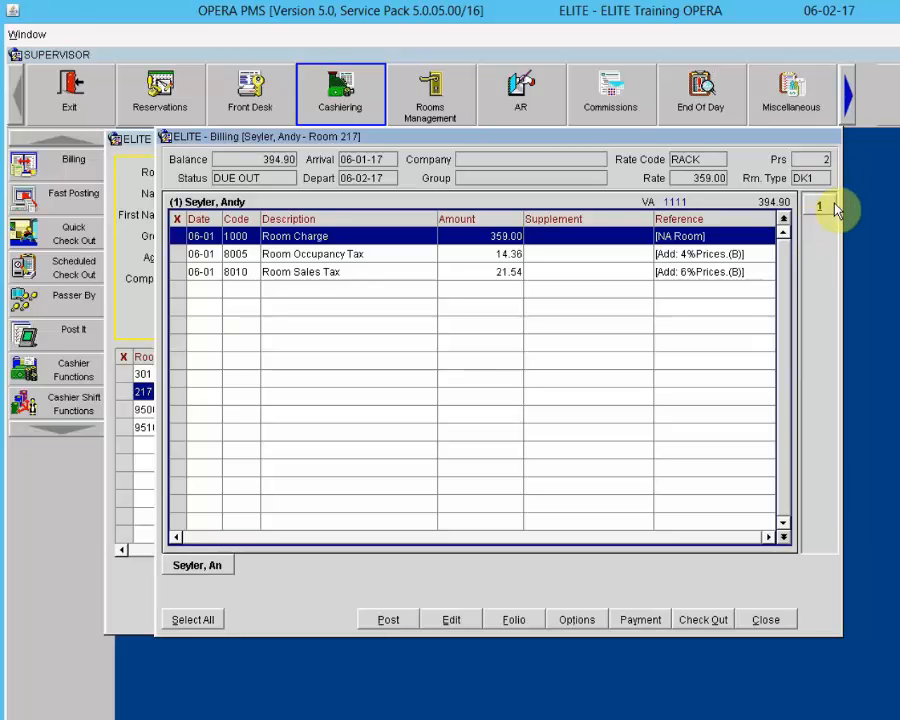
# Create two additional billing windows for room 217, switching between windows 1 and 2 in between
pyautogui.moveTo(838, 208)
pyautogui.rightClick(430, 273)
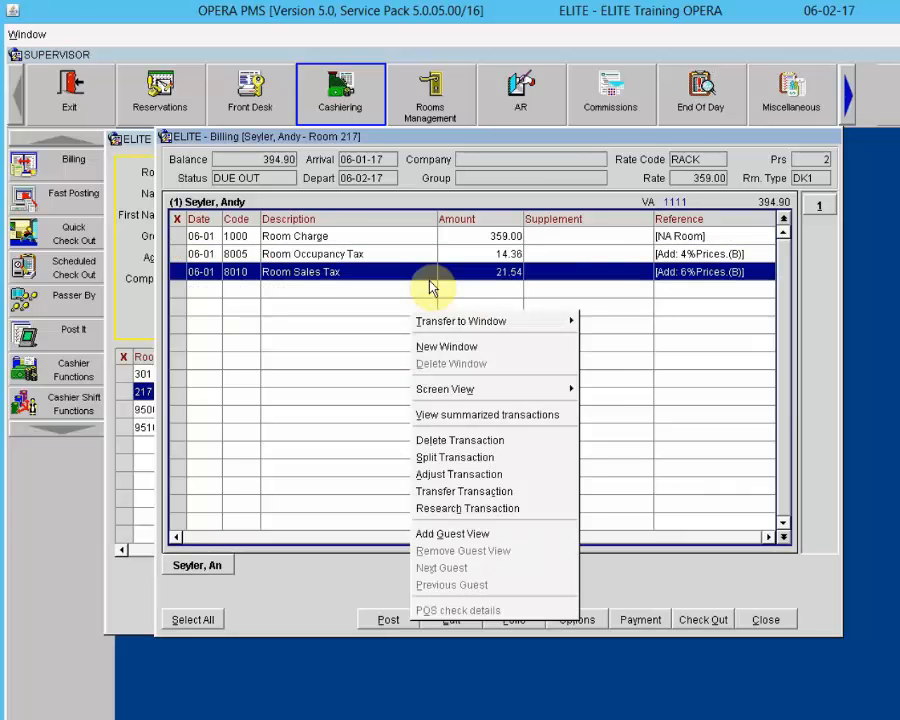
pyautogui.click(441, 348)
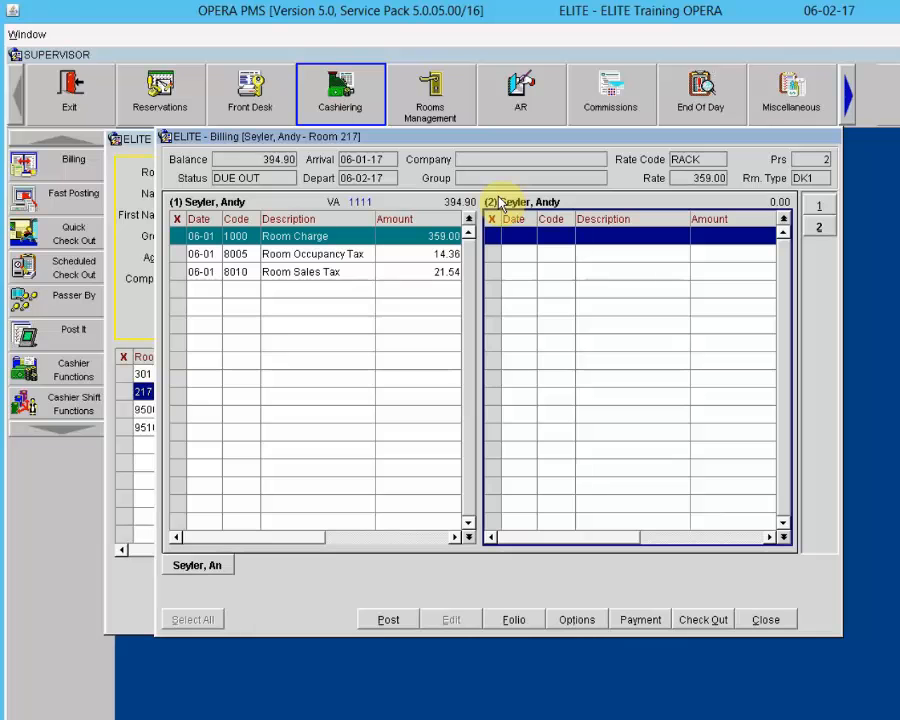
pyautogui.click(820, 210)
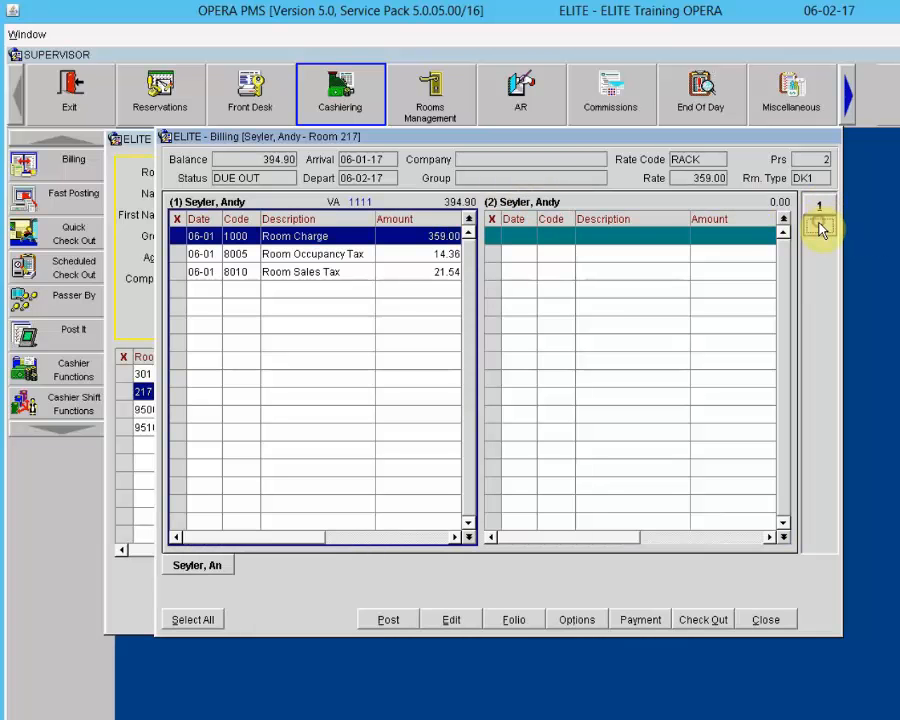
pyautogui.click(820, 229)
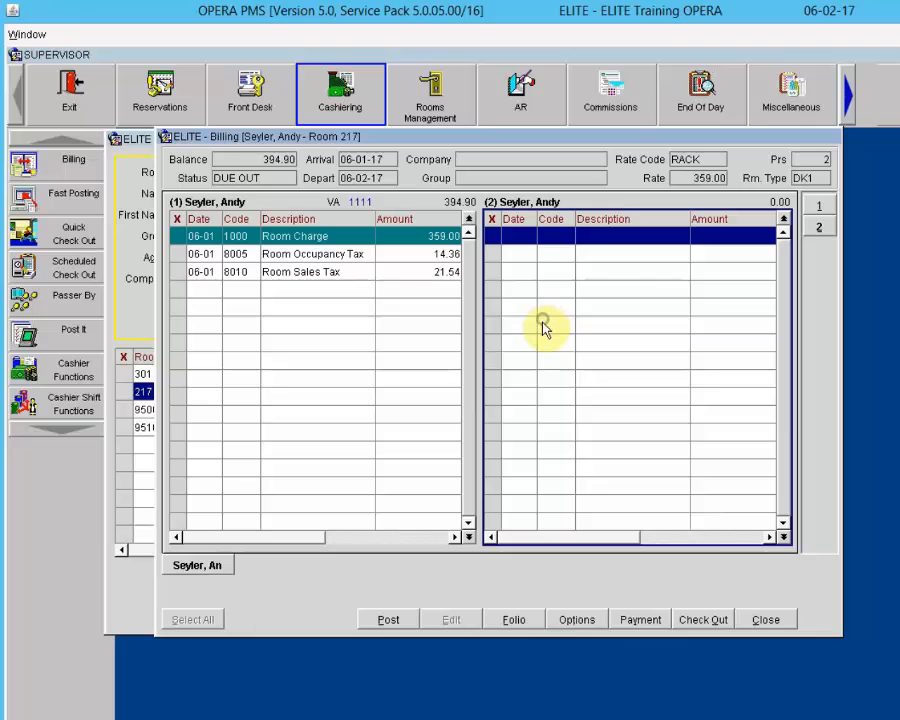
pyautogui.rightClick(545, 323)
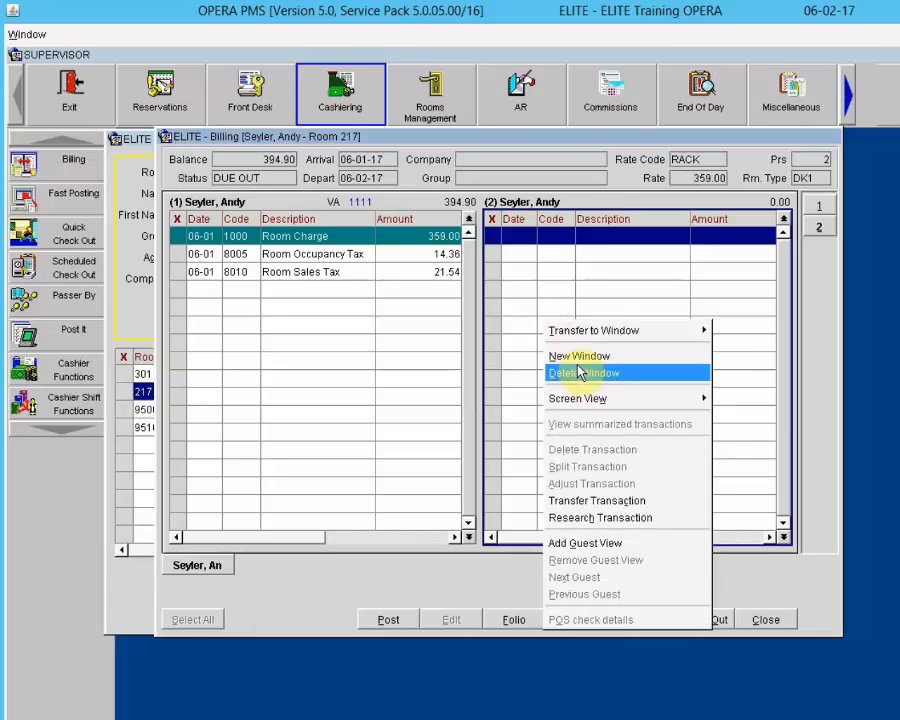
pyautogui.click(577, 356)
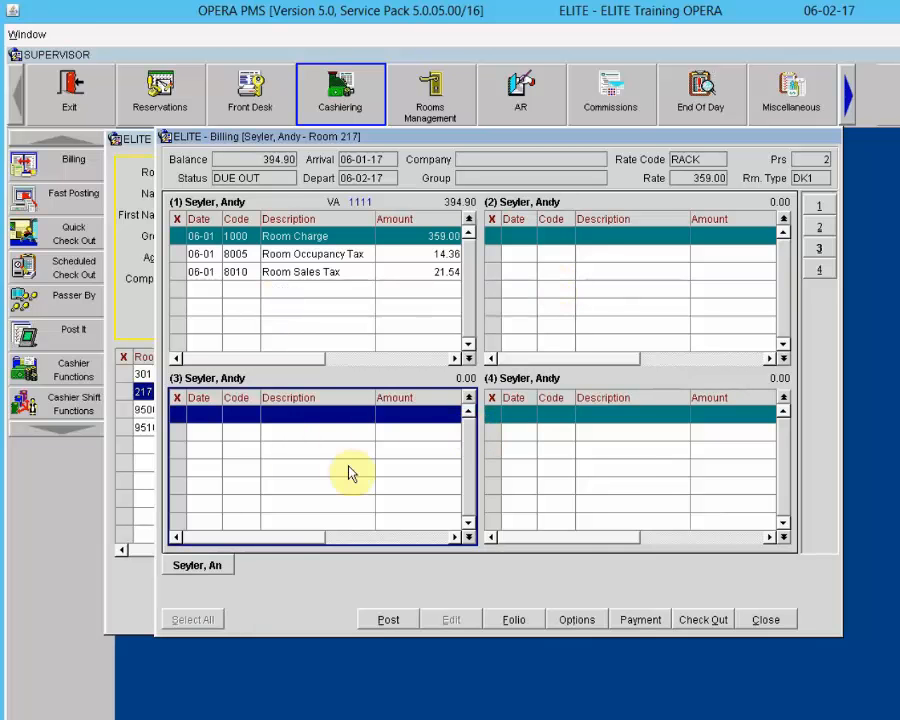
# Delete the extra empty billing windows, starting from window 4, so that only window 1 is left
pyautogui.click(669, 425)
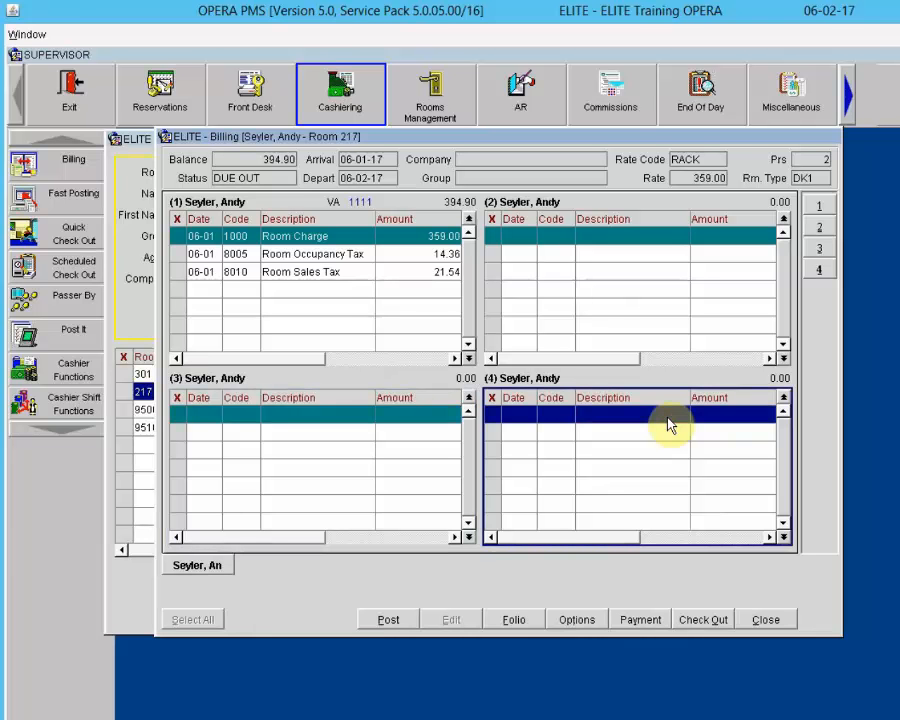
pyautogui.rightClick(668, 425)
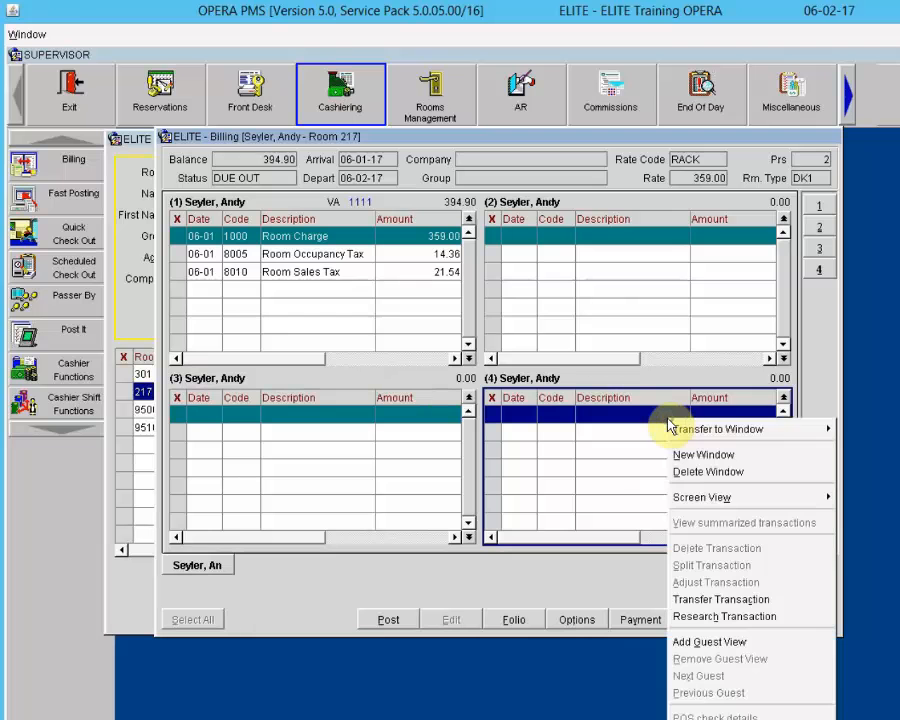
pyautogui.click(684, 477)
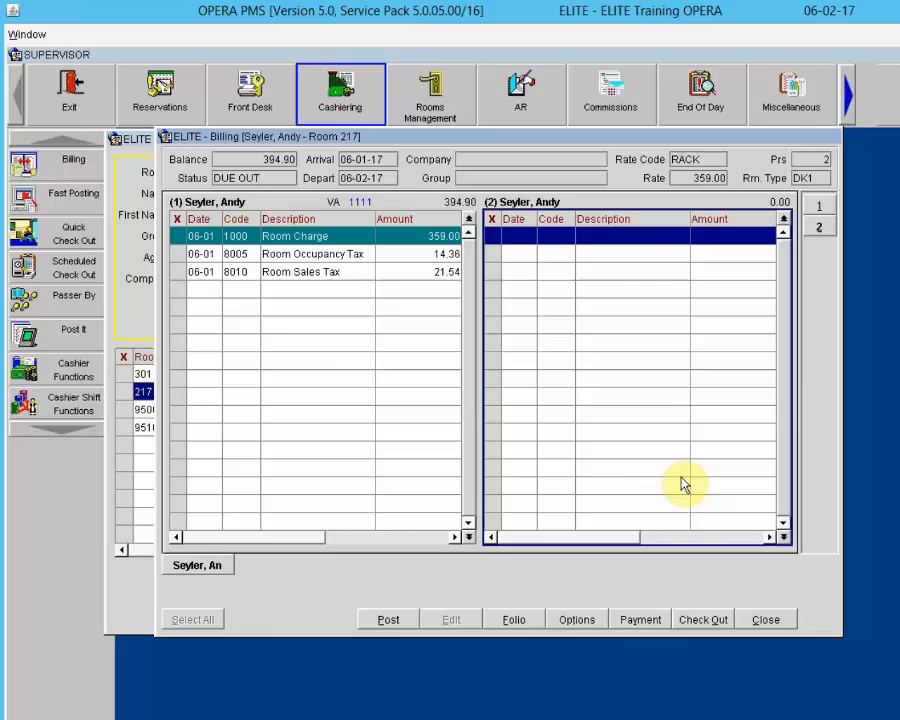
pyautogui.rightClick(630, 257)
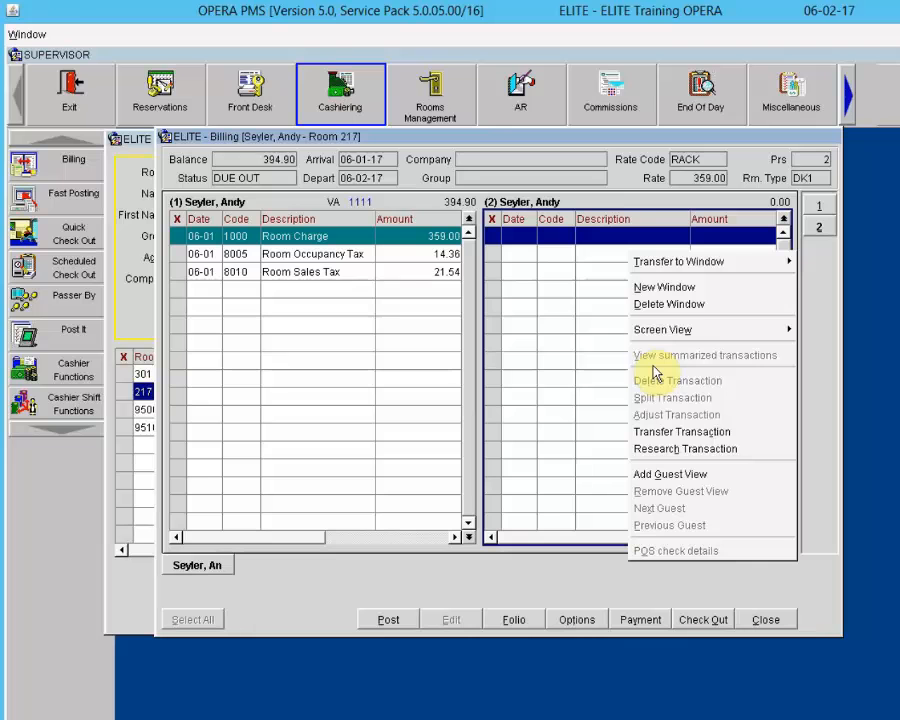
pyautogui.click(650, 305)
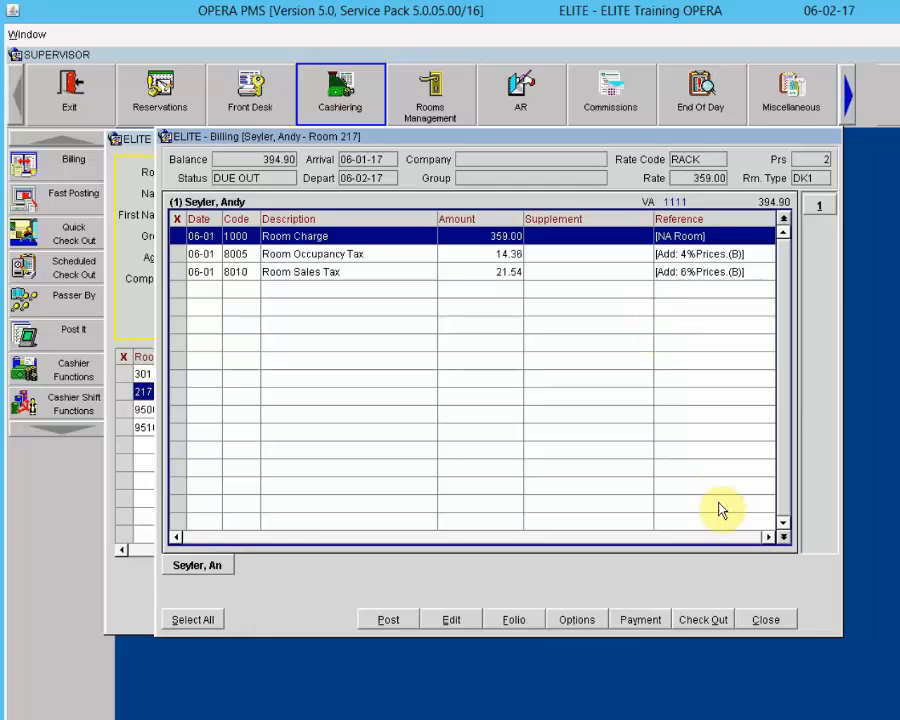
# Close the billing screen of room 217 and return to the guest search
pyautogui.click(766, 620)
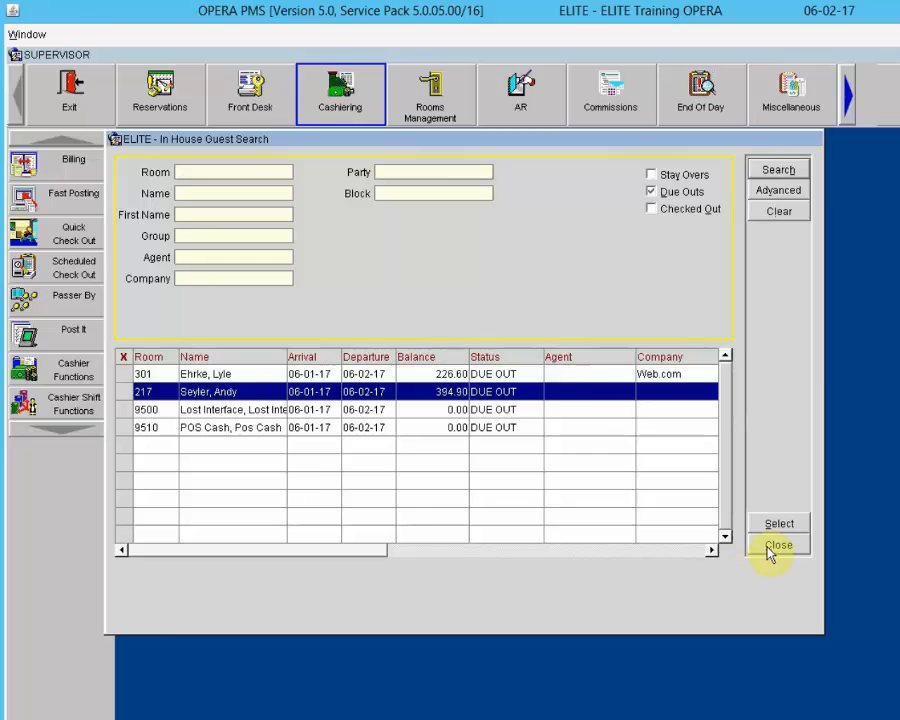
# Close the guest search, bring up the cashier login for Cashiering billing and exit it without logging in
pyautogui.click(774, 548)
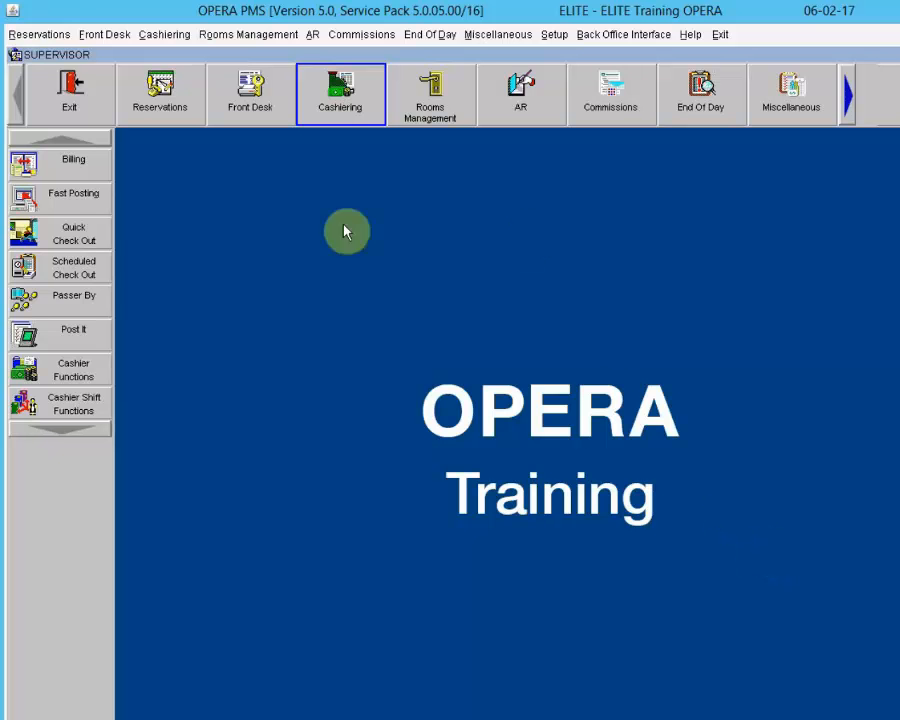
pyautogui.click(343, 100)
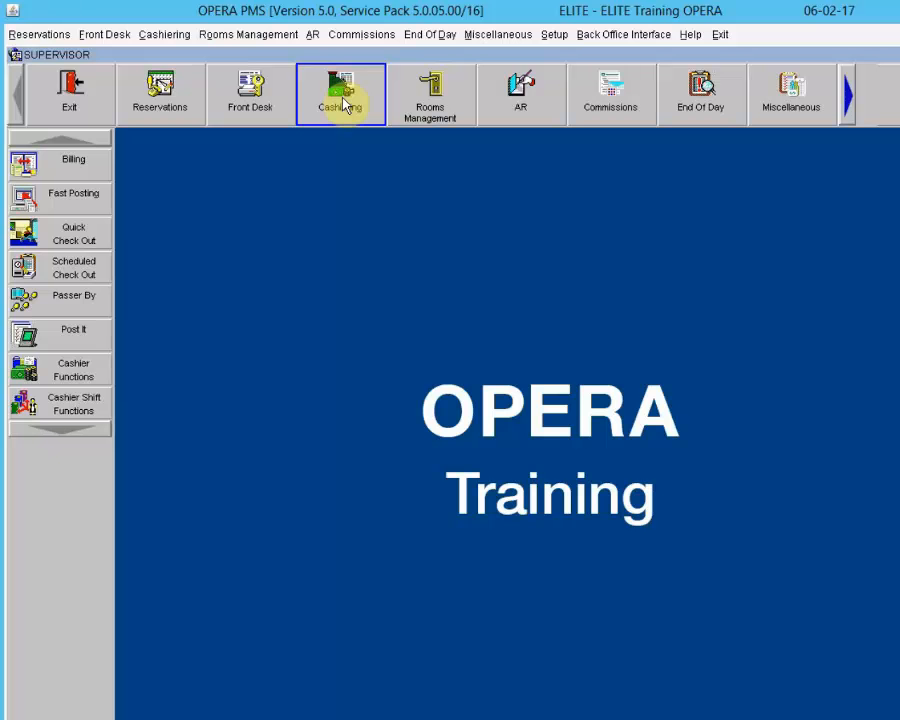
pyautogui.click(62, 176)
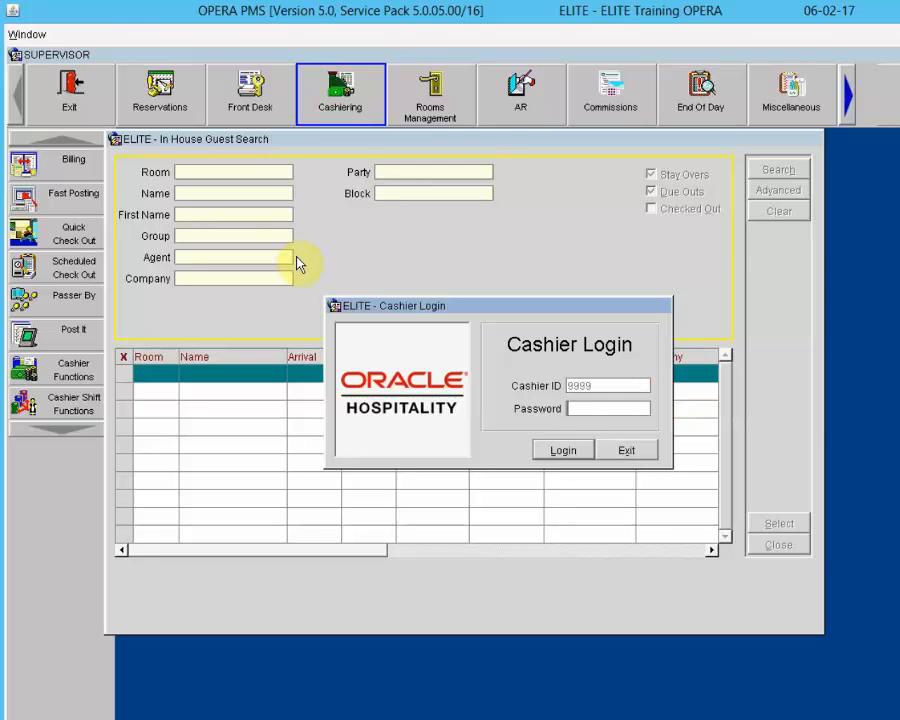
pyautogui.click(648, 453)
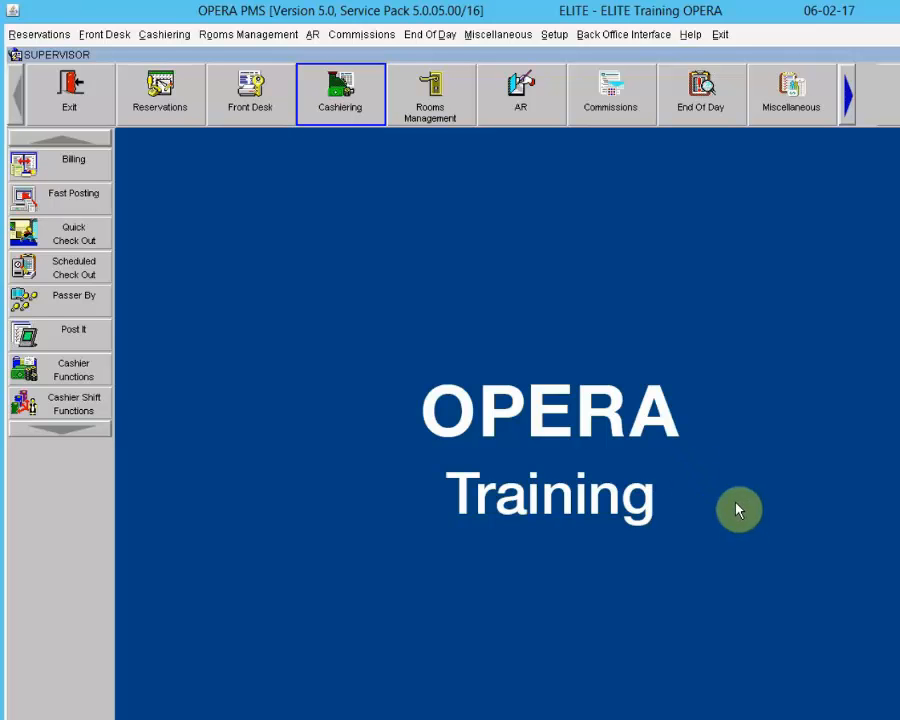
# Search all in-house guests from Front Desk without any filter criteria
pyautogui.click(247, 90)
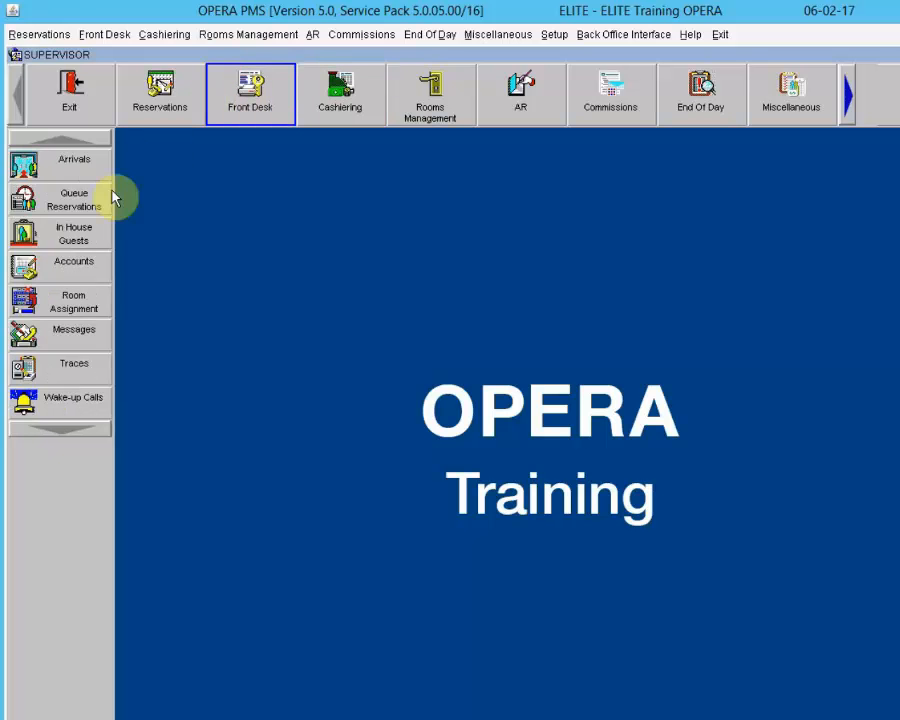
pyautogui.click(46, 234)
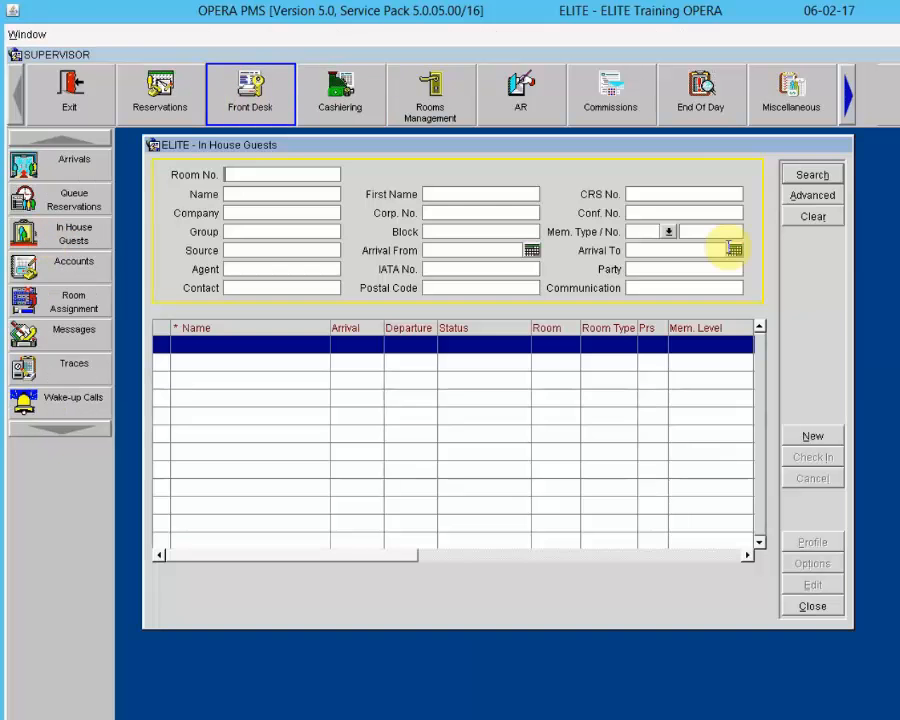
pyautogui.click(820, 176)
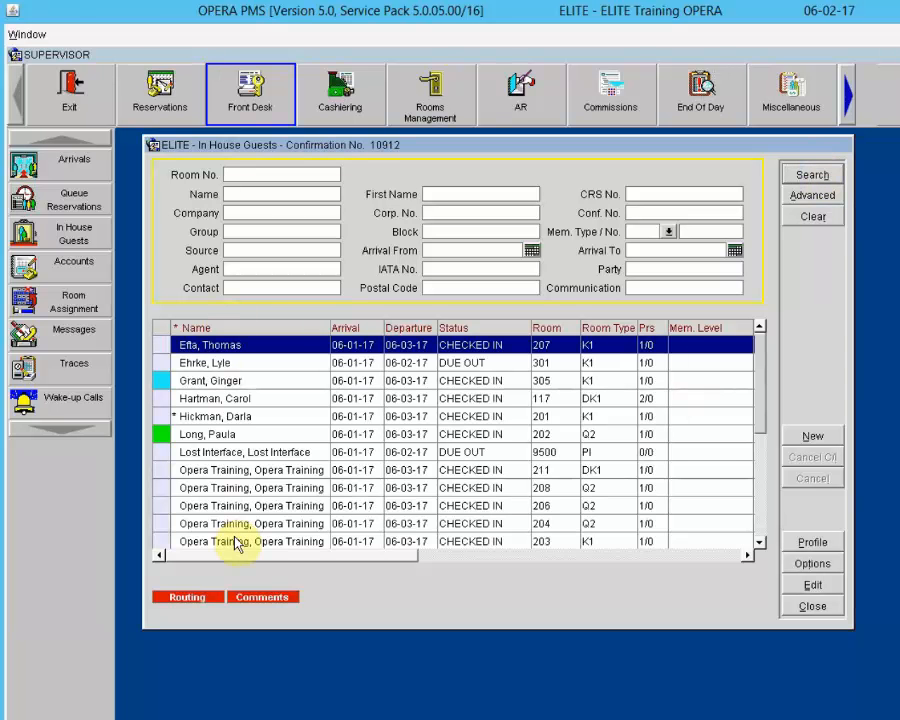
# Open billing through the reservation options of the due-out guest in room 301, entering the cashier password
pyautogui.click(252, 366)
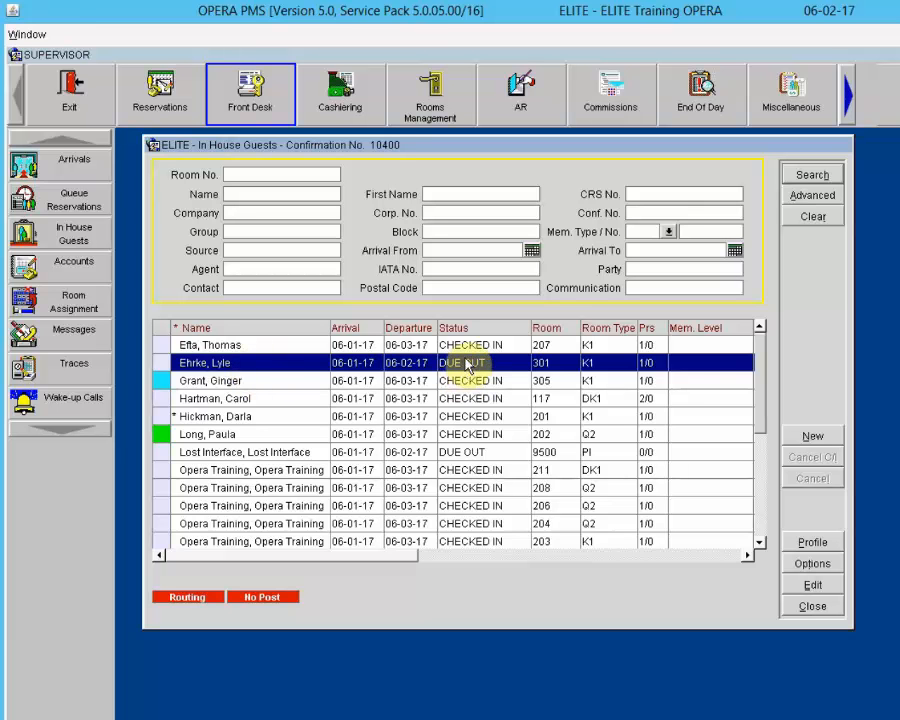
pyautogui.click(810, 565)
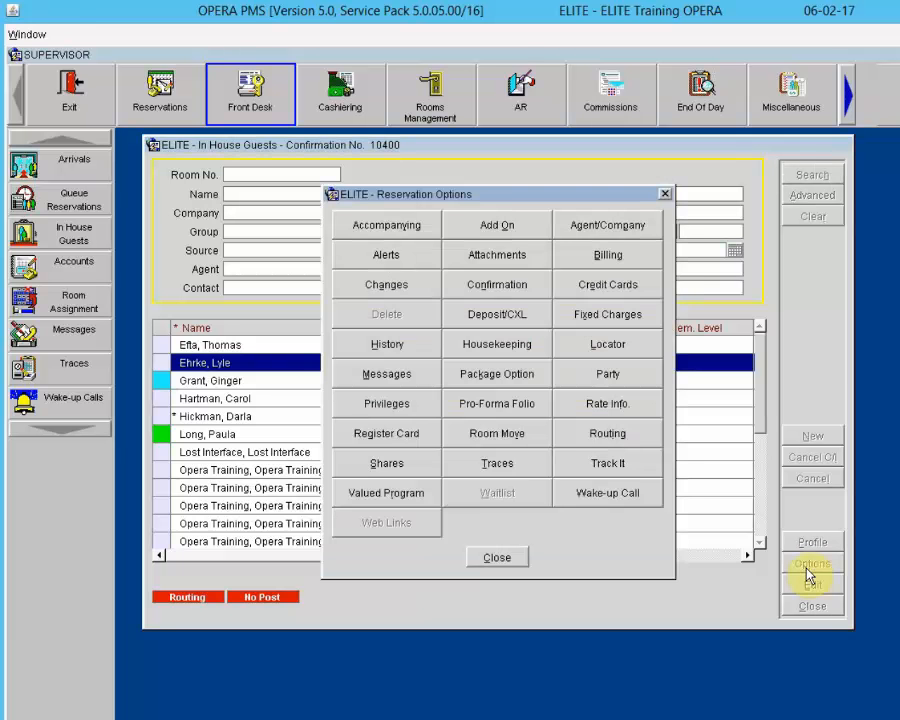
pyautogui.click(608, 255)
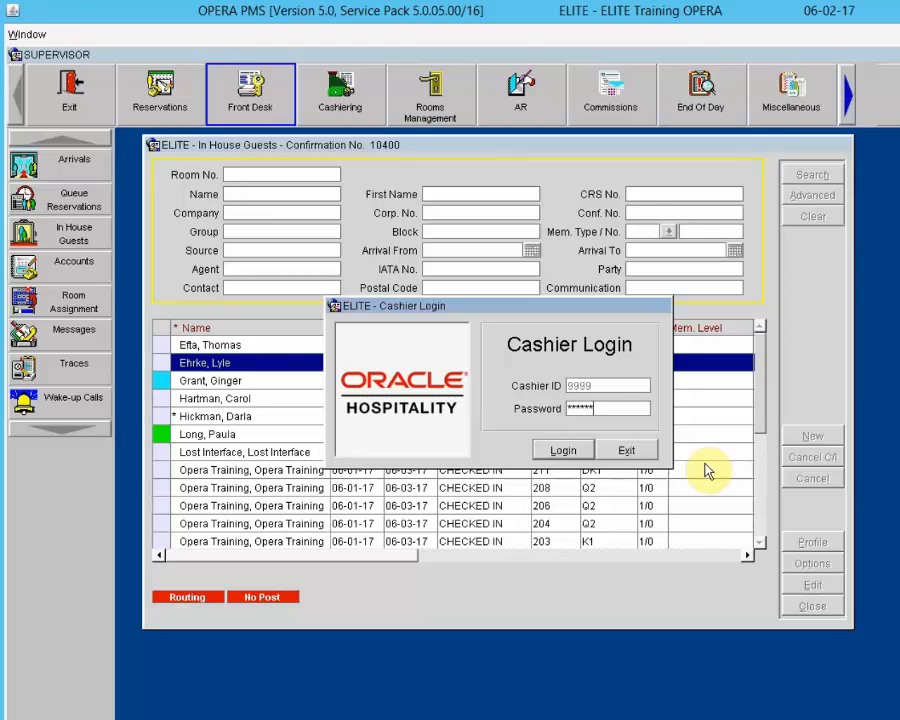
pyautogui.press('Return')
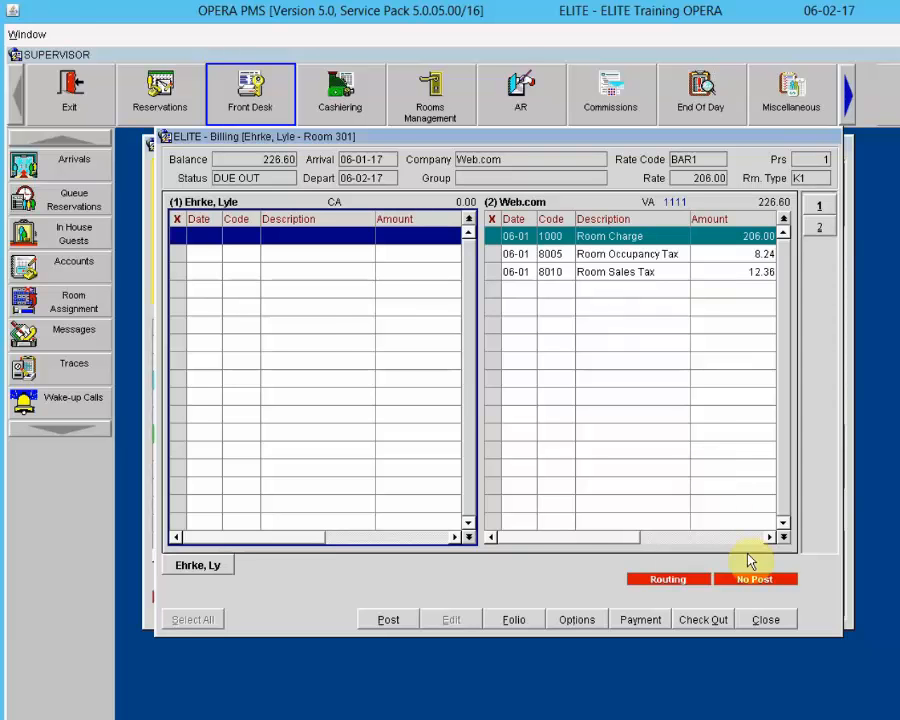
# Close the billing of room 301, its reservation options and the in-house guest list
pyautogui.click(768, 624)
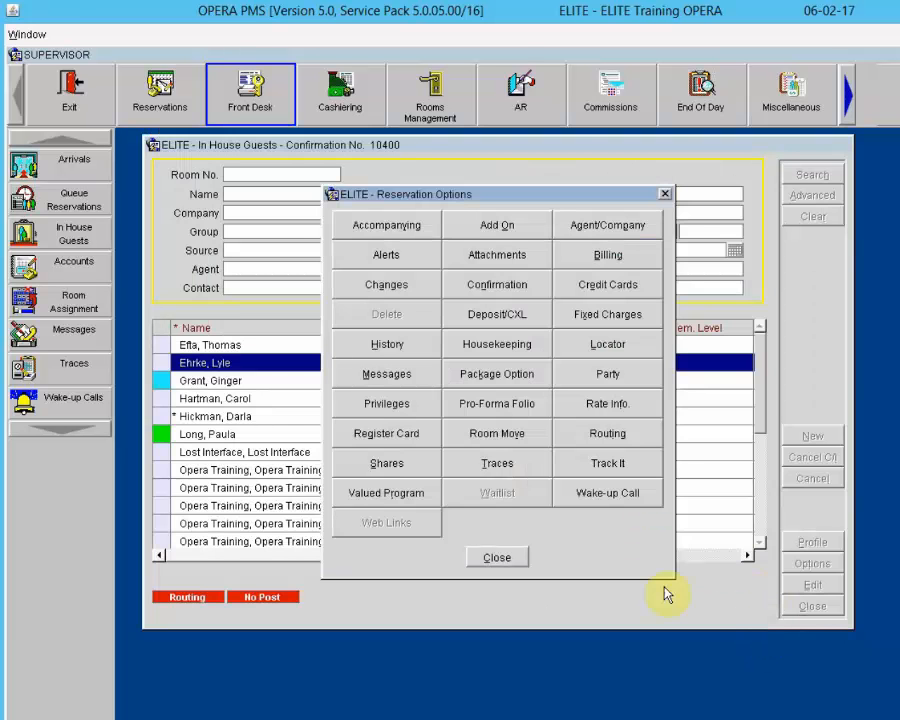
pyautogui.click(518, 559)
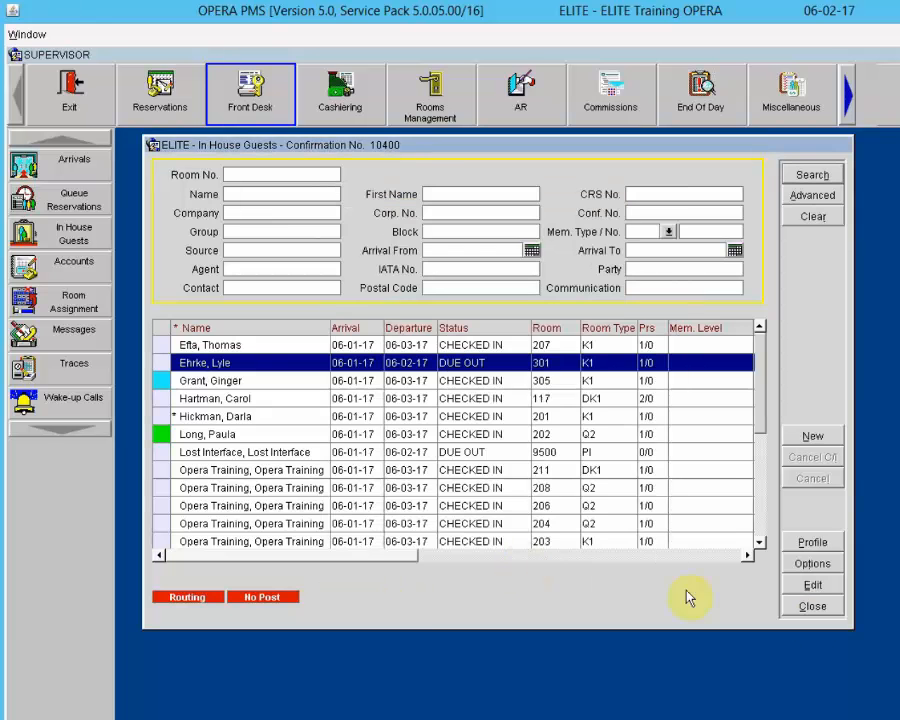
pyautogui.click(812, 610)
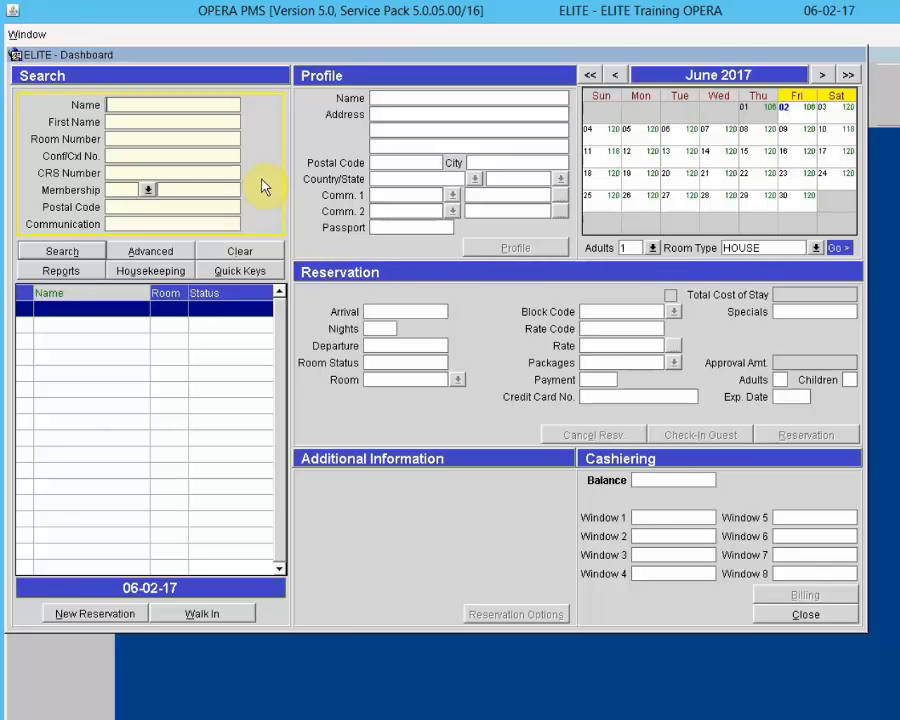
# Search the Dashboard without criteria and select the guest in room 202
pyautogui.click(76, 253)
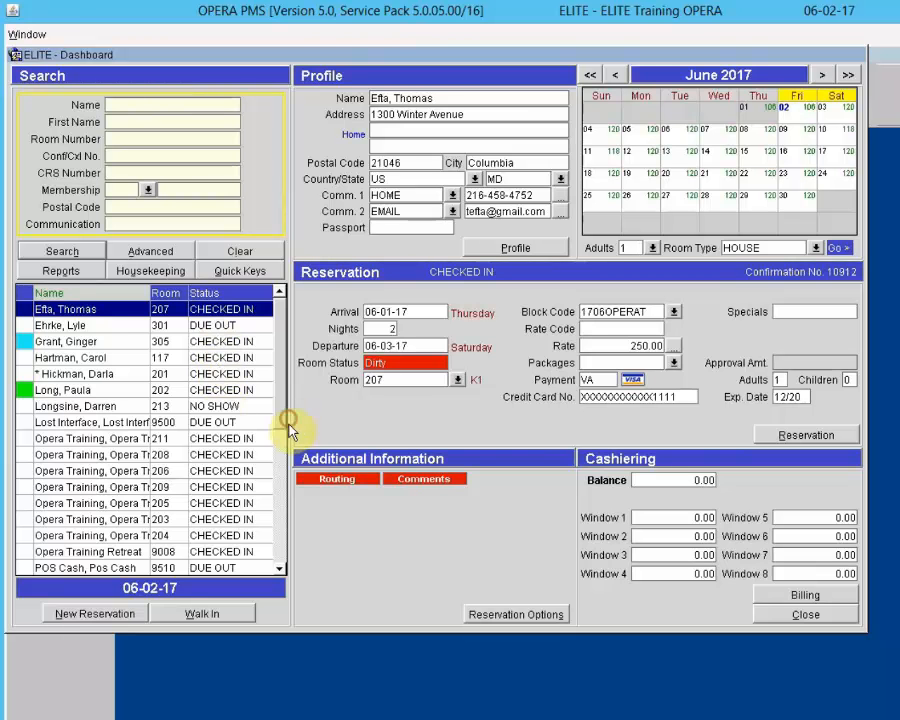
pyautogui.click(270, 519)
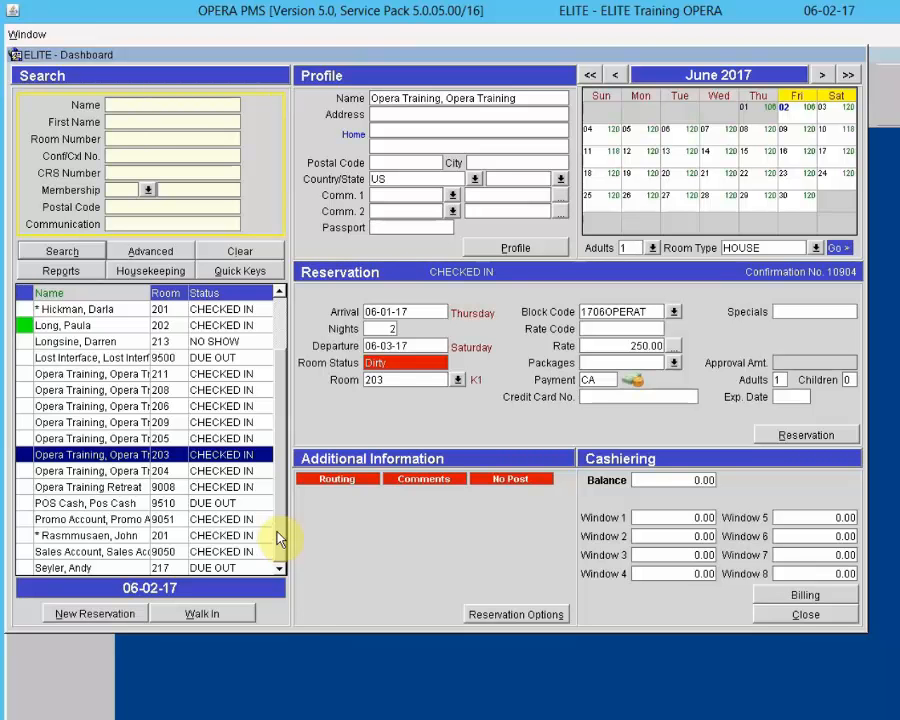
pyautogui.click(117, 326)
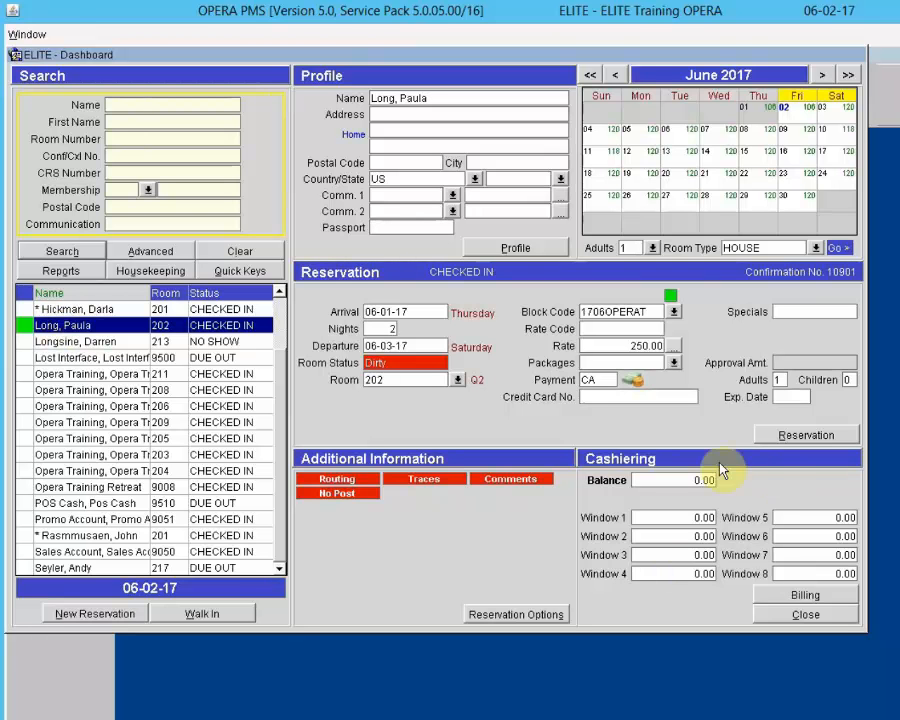
# Open the billing of room 202 from the Dashboard and log in with the cashier password
pyautogui.click(803, 596)
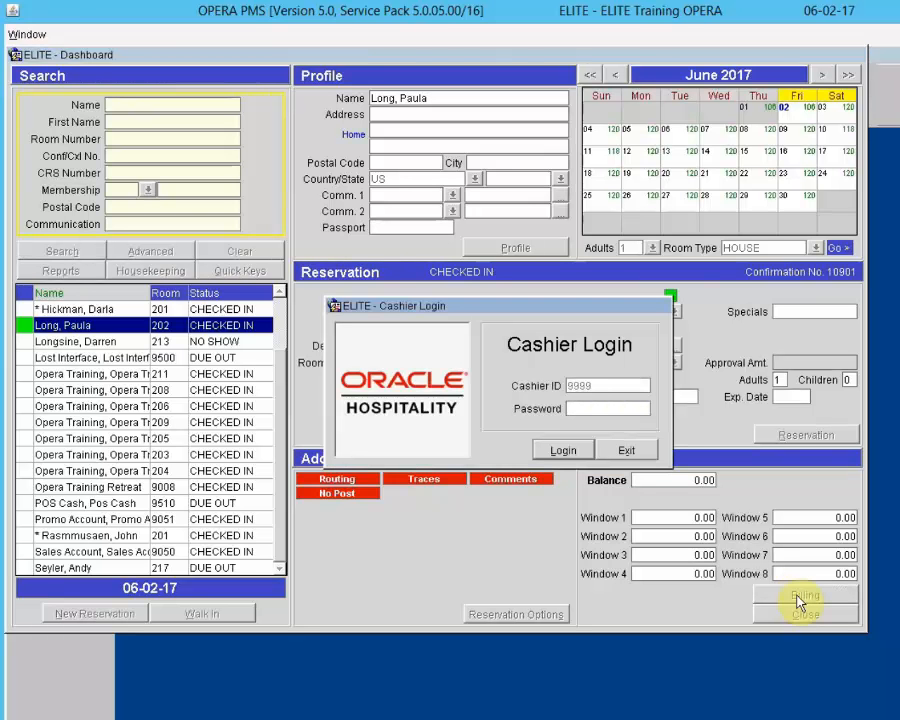
pyautogui.write('************')
pyautogui.press('Return')
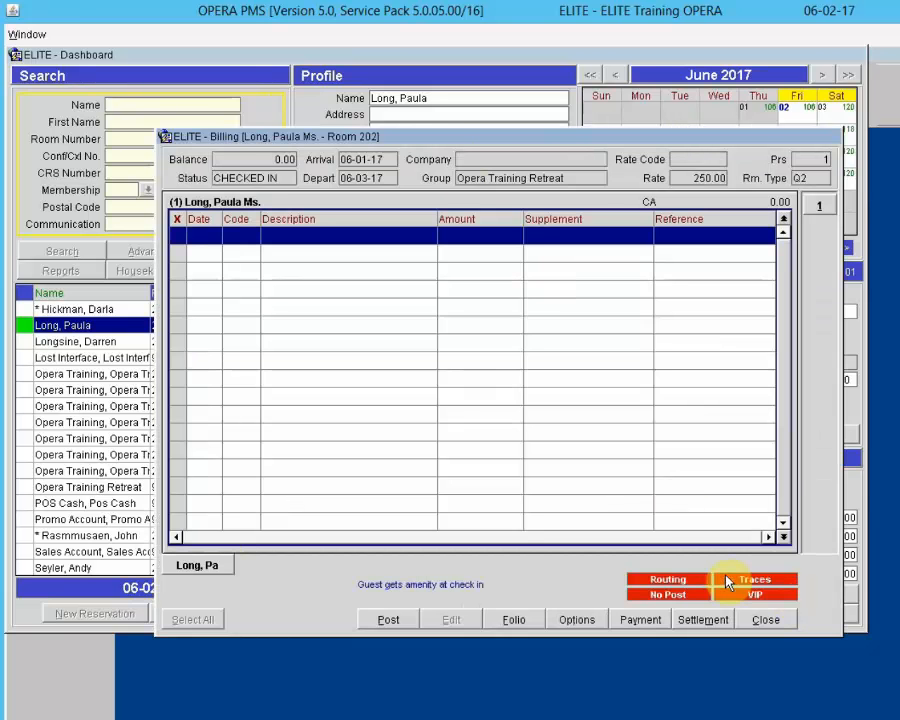
# Close the billing of room 202 and the Dashboard, including one brief reopening of the Dashboard
pyautogui.click(770, 622)
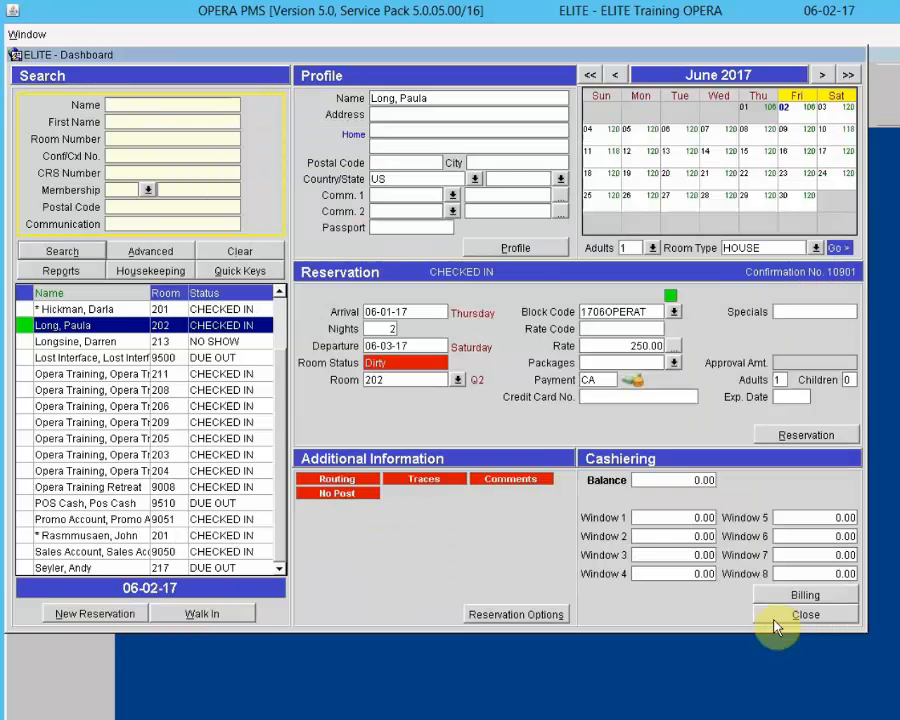
pyautogui.click(803, 616)
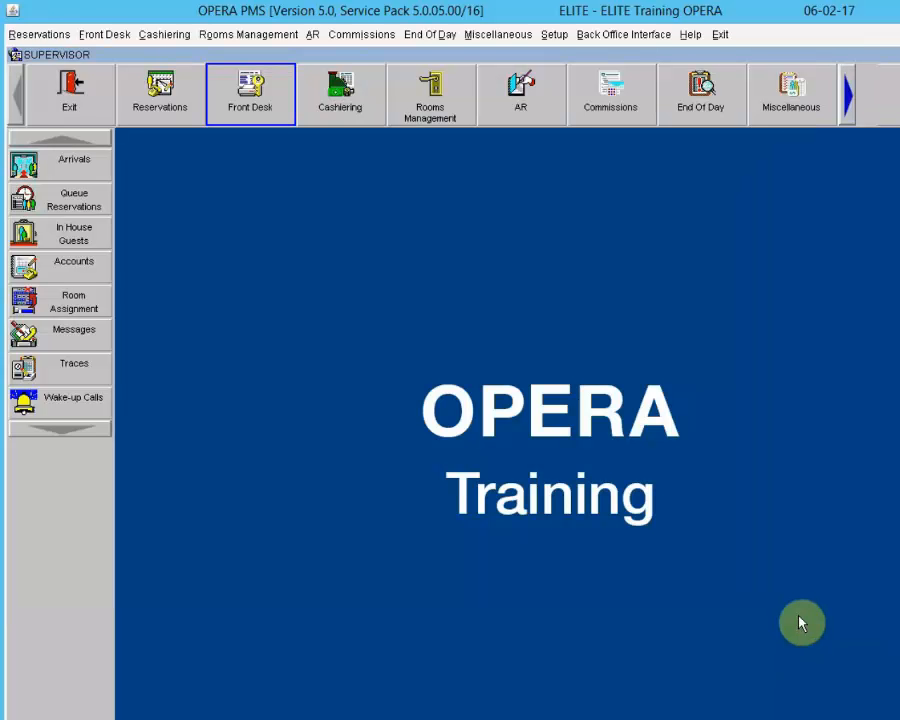
pyautogui.hotkey('shift', 'F3')
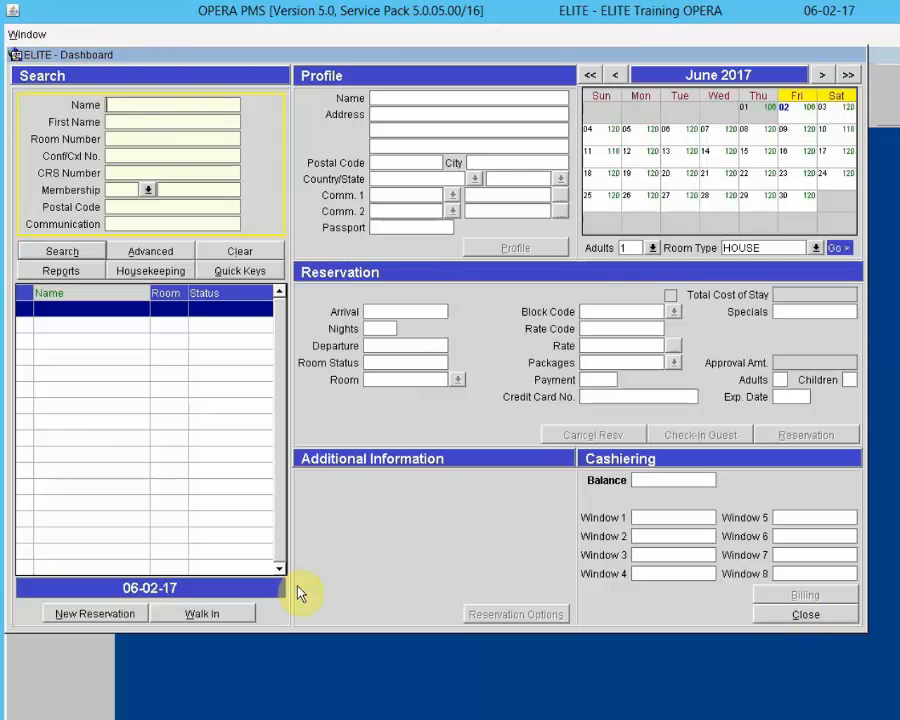
pyautogui.click(802, 616)
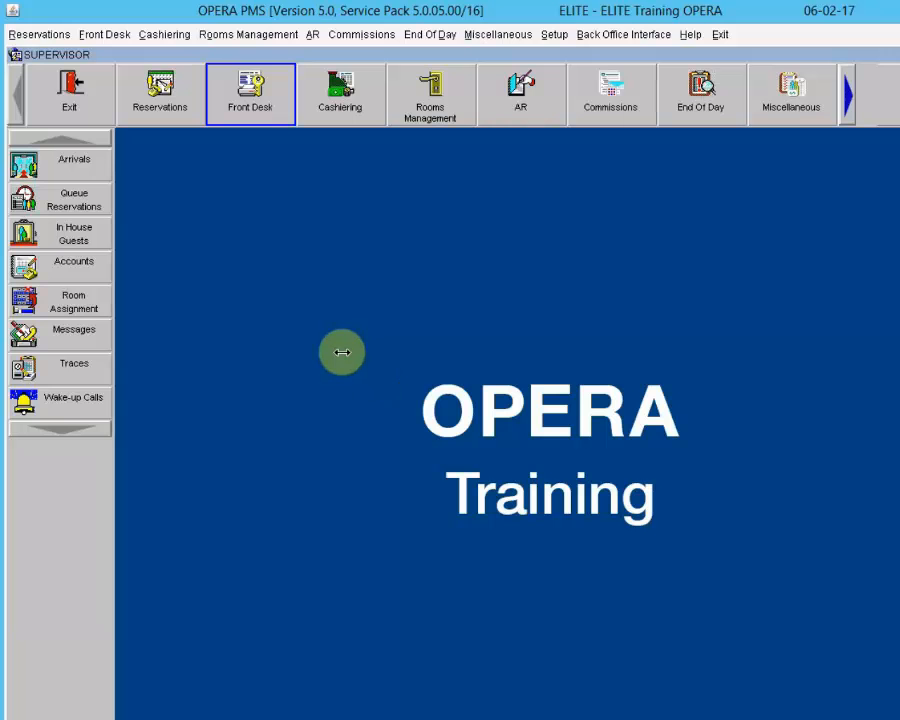
# Open Cashiering billing and log in with the cashier password
pyautogui.click(345, 111)
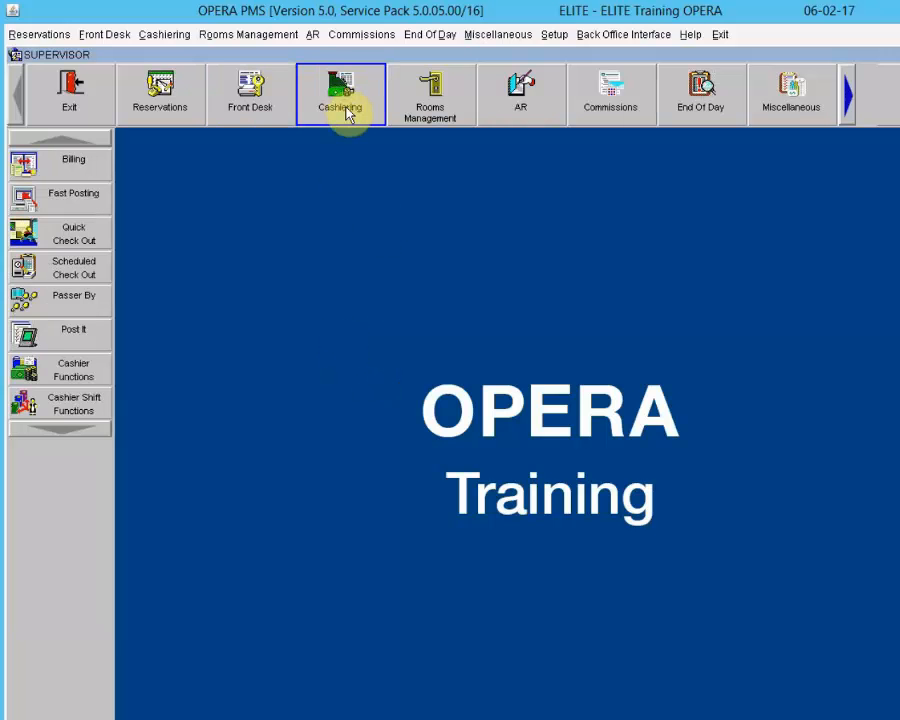
pyautogui.click(27, 163)
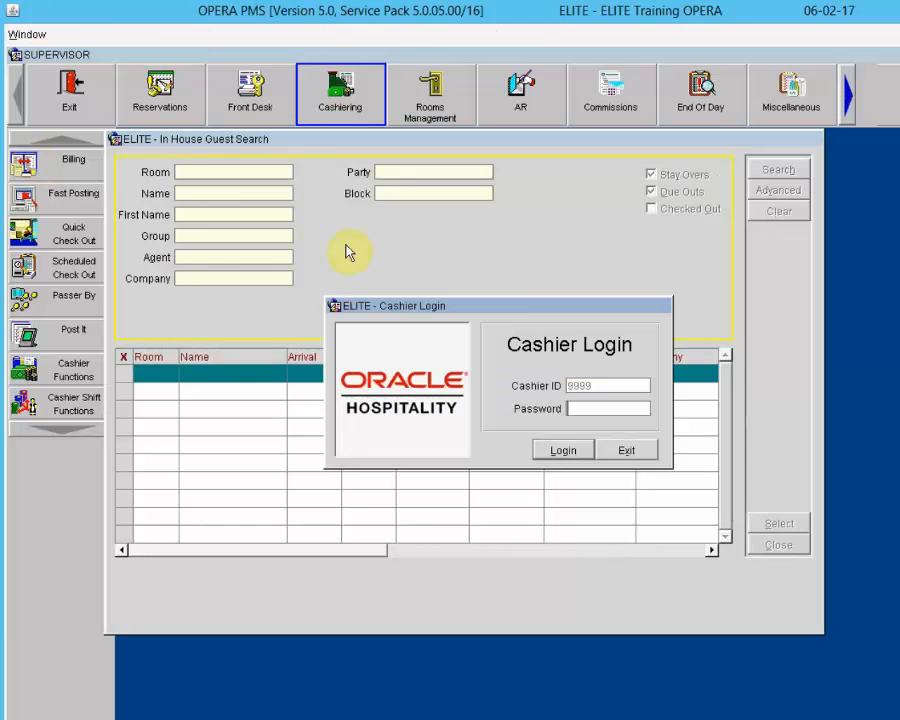
pyautogui.write('****')
pyautogui.press('Return')
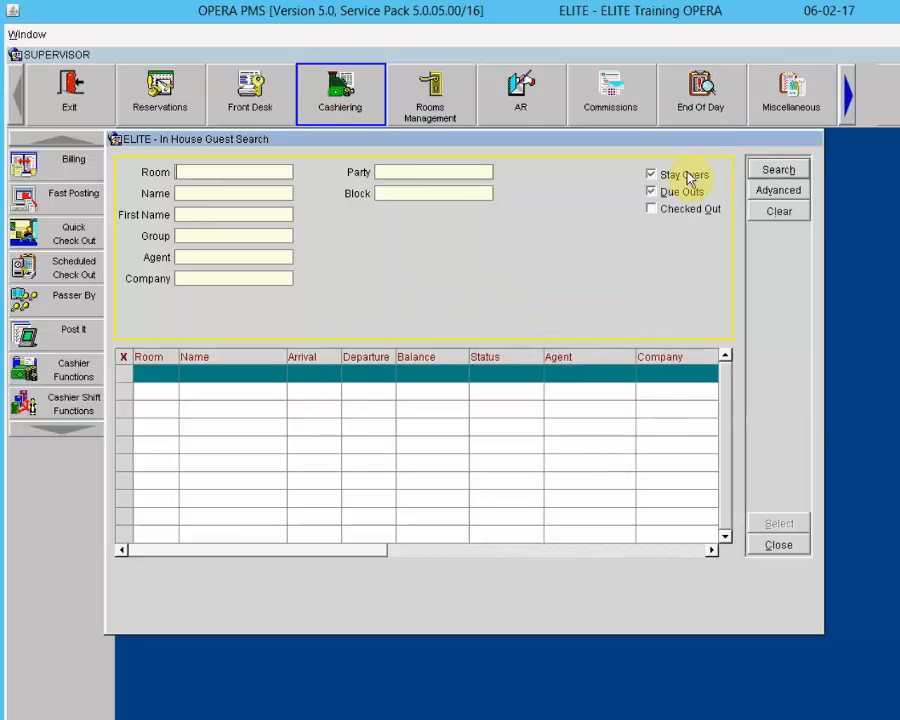
# Exclude stay-overs, search for due-out guests only and open the billing of room 217
pyautogui.click(686, 178)
pyautogui.click(794, 171)
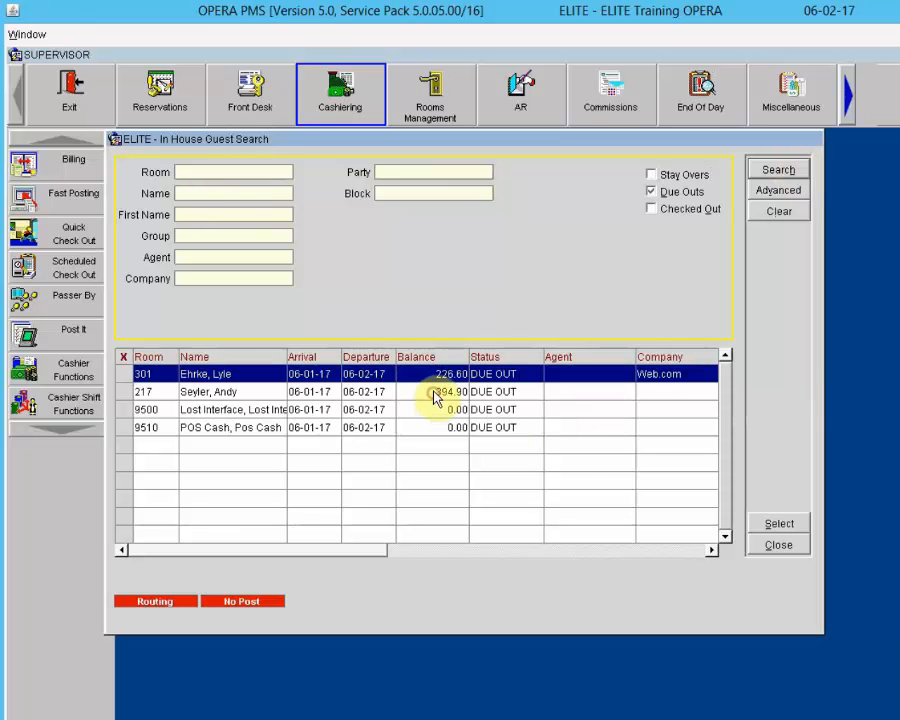
pyautogui.click(436, 397)
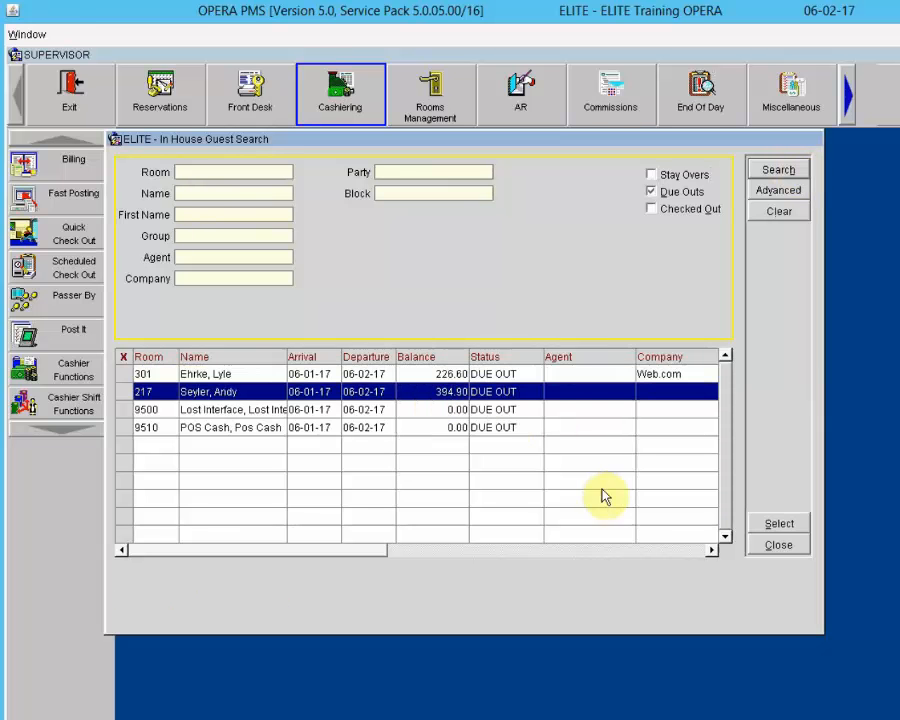
pyautogui.click(781, 526)
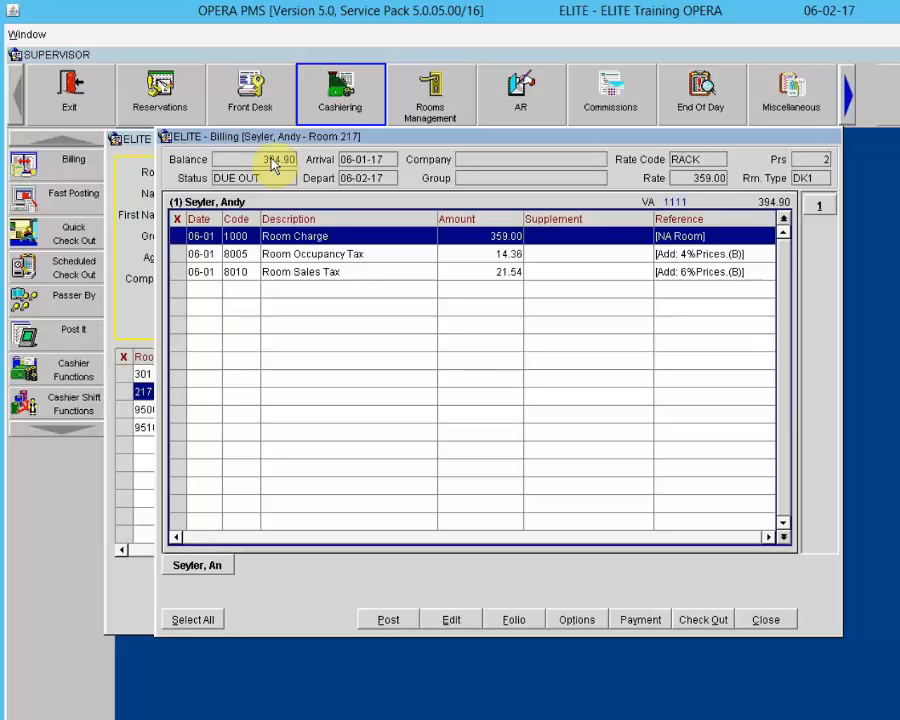
# Add a second billing window for room 217 and delete that empty window again
pyautogui.click(819, 209)
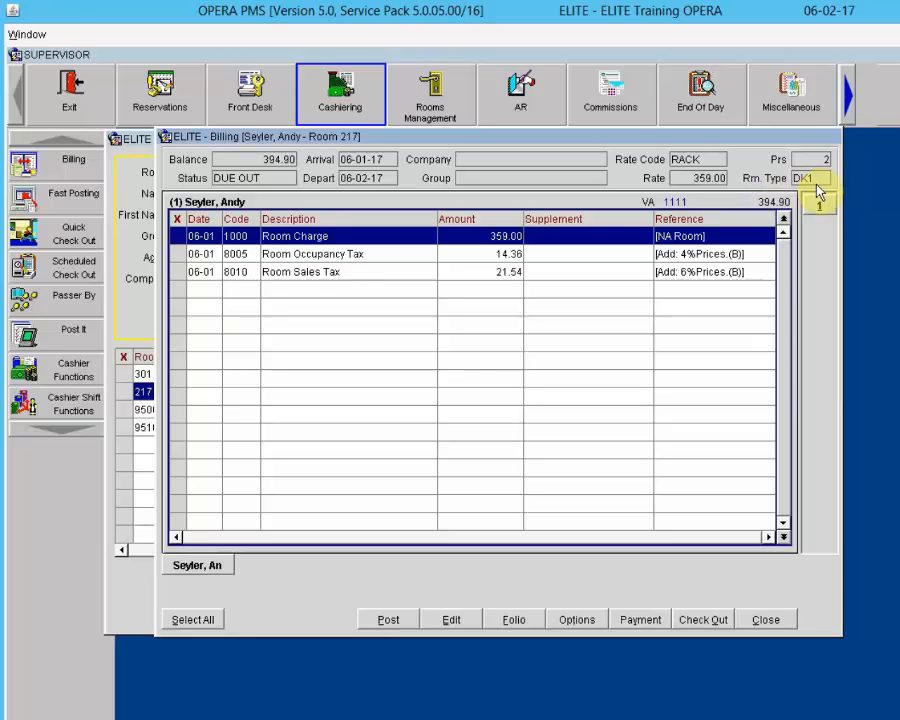
pyautogui.click(631, 282)
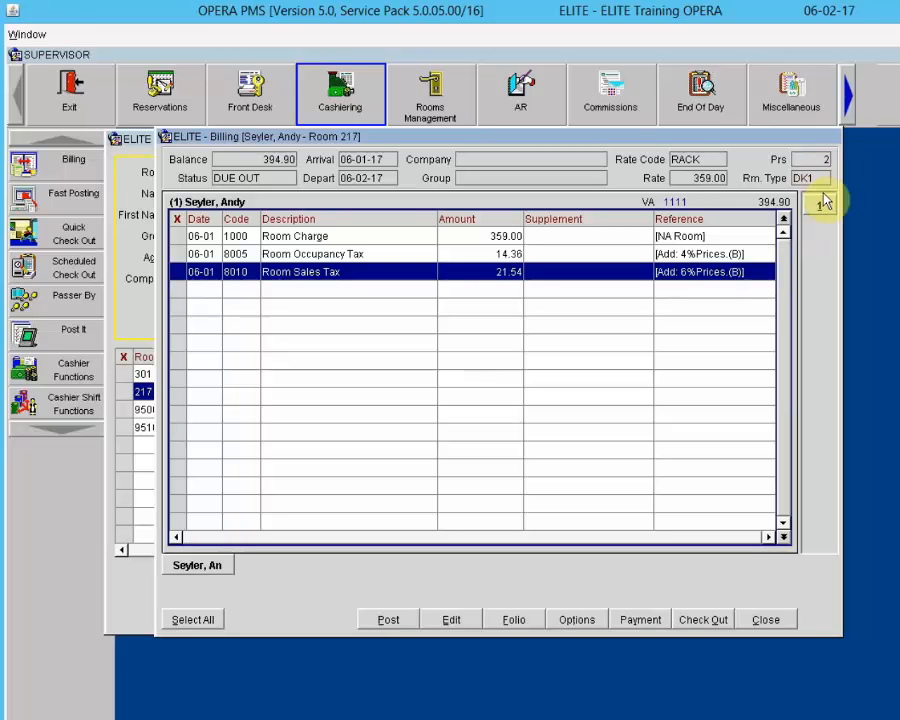
pyautogui.rightClick(534, 295)
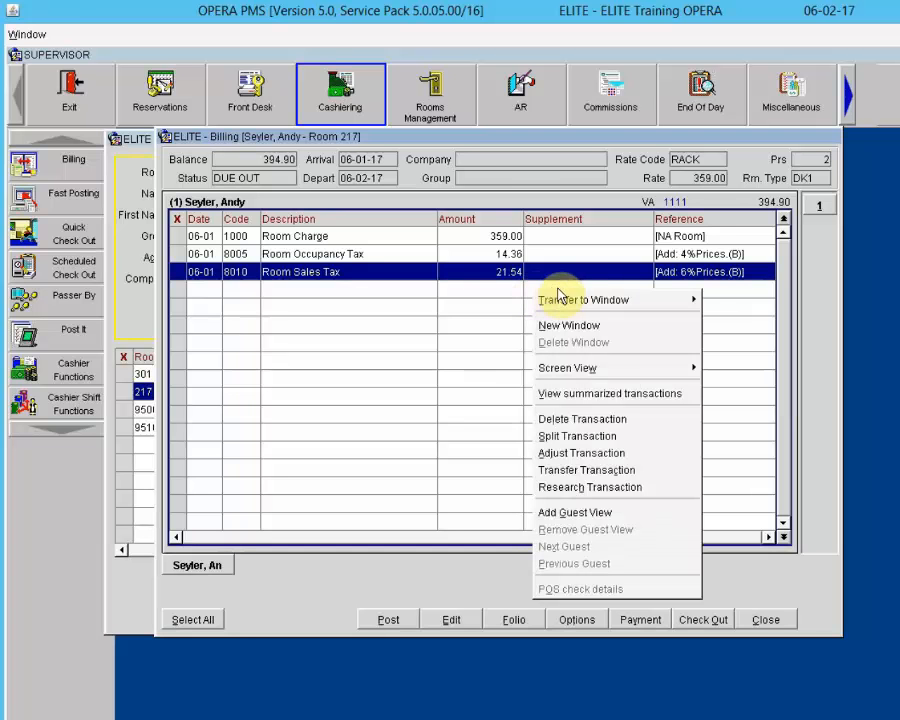
pyautogui.click(563, 327)
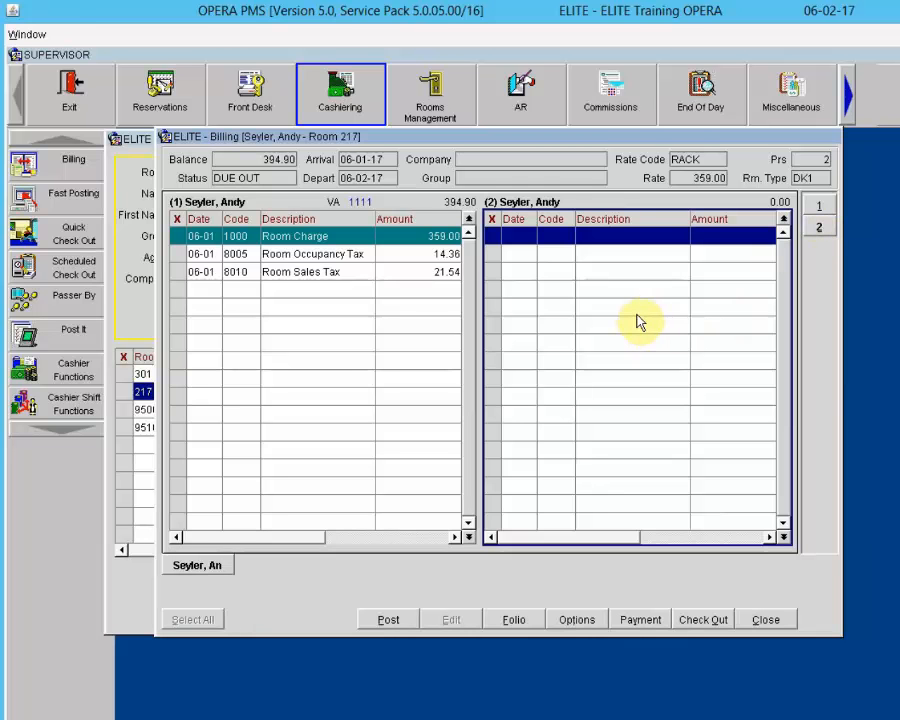
pyautogui.rightClick(607, 286)
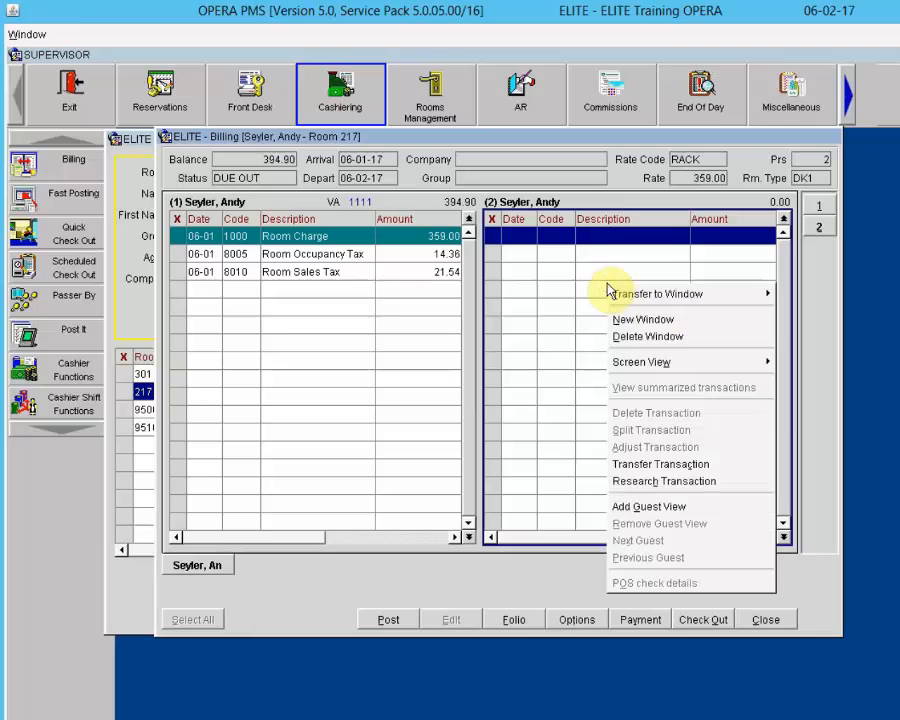
pyautogui.click(624, 337)
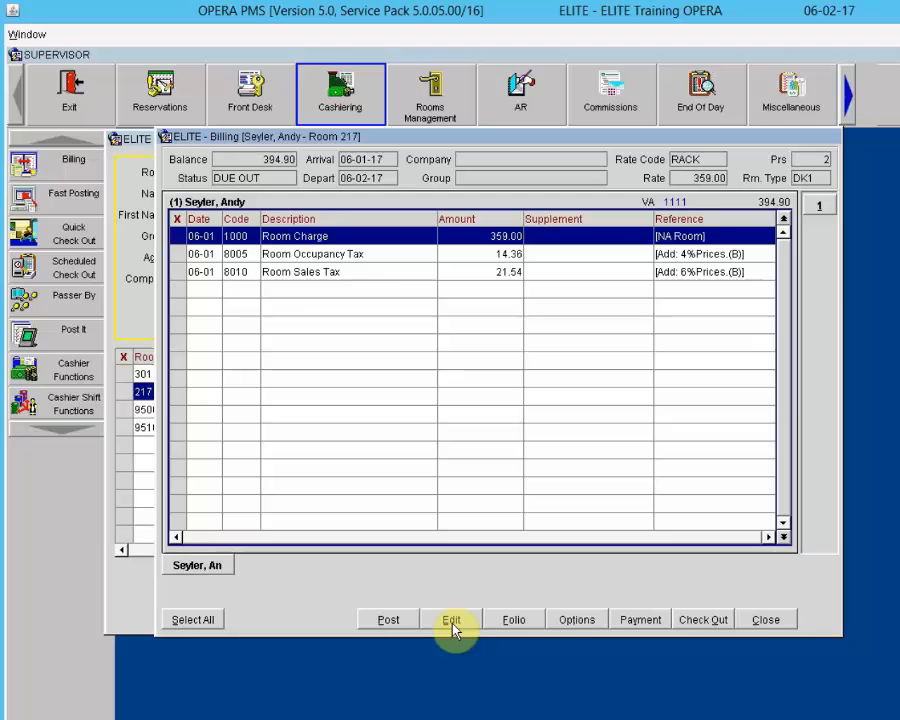
# View the available folio styles for room 217, keeping Summary by Check No. (Date) (14), and close the folio options
pyautogui.click(526, 620)
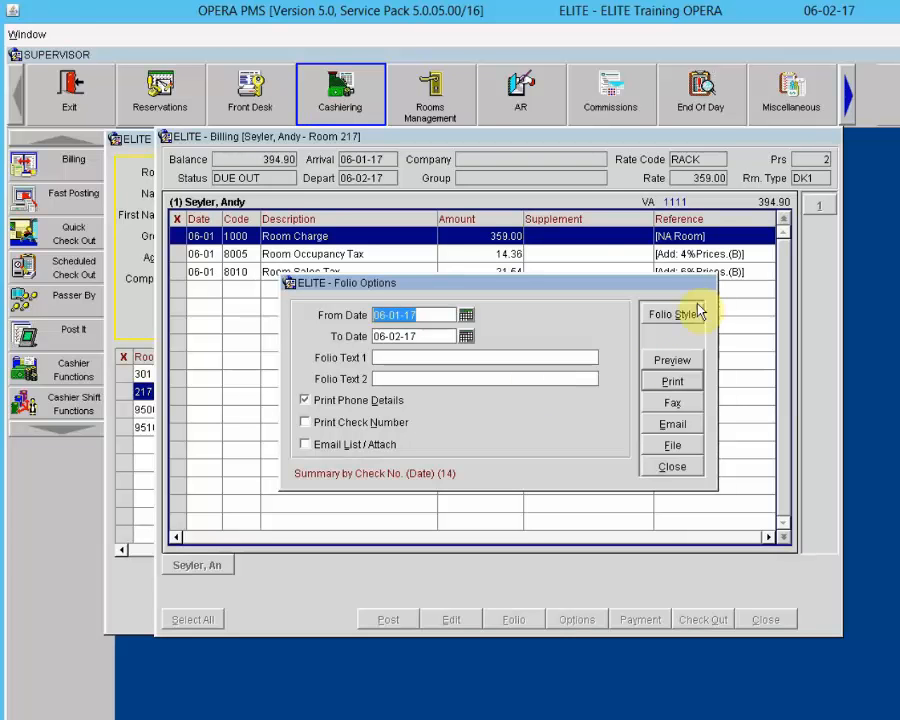
pyautogui.click(668, 316)
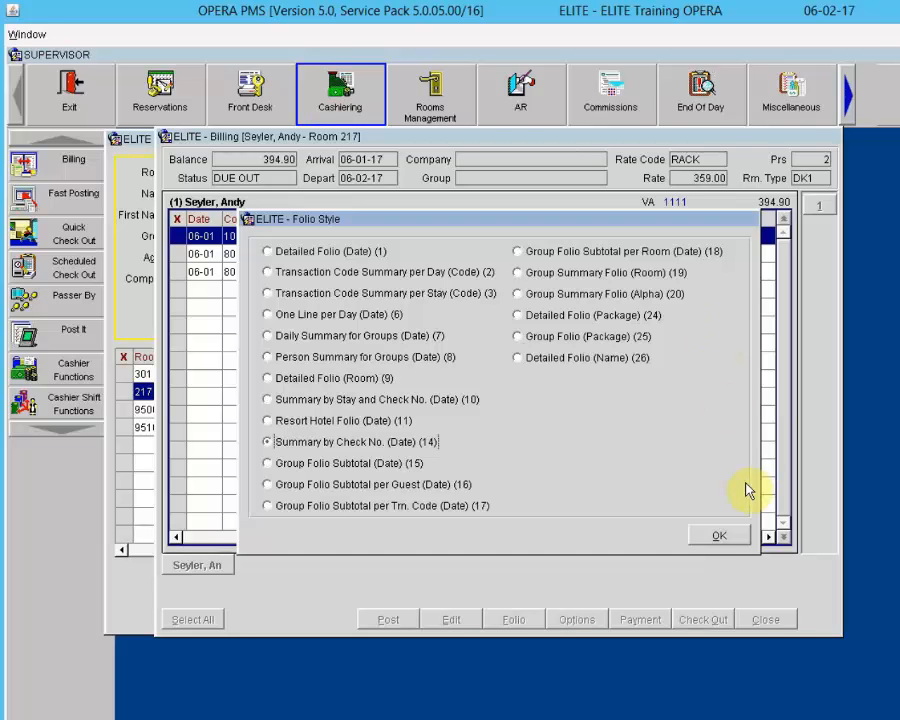
pyautogui.click(725, 533)
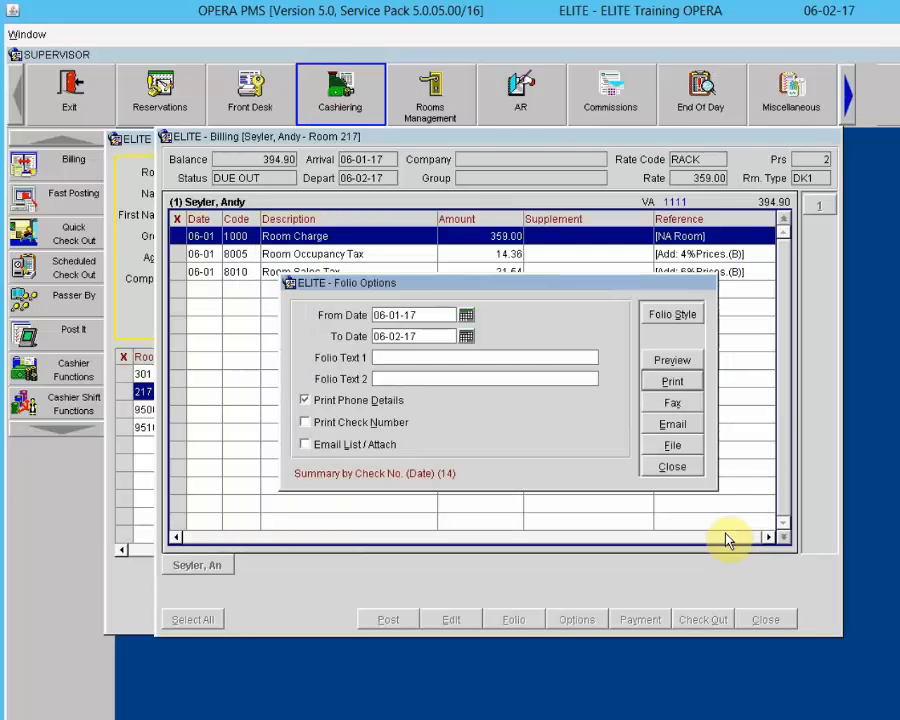
pyautogui.click(668, 467)
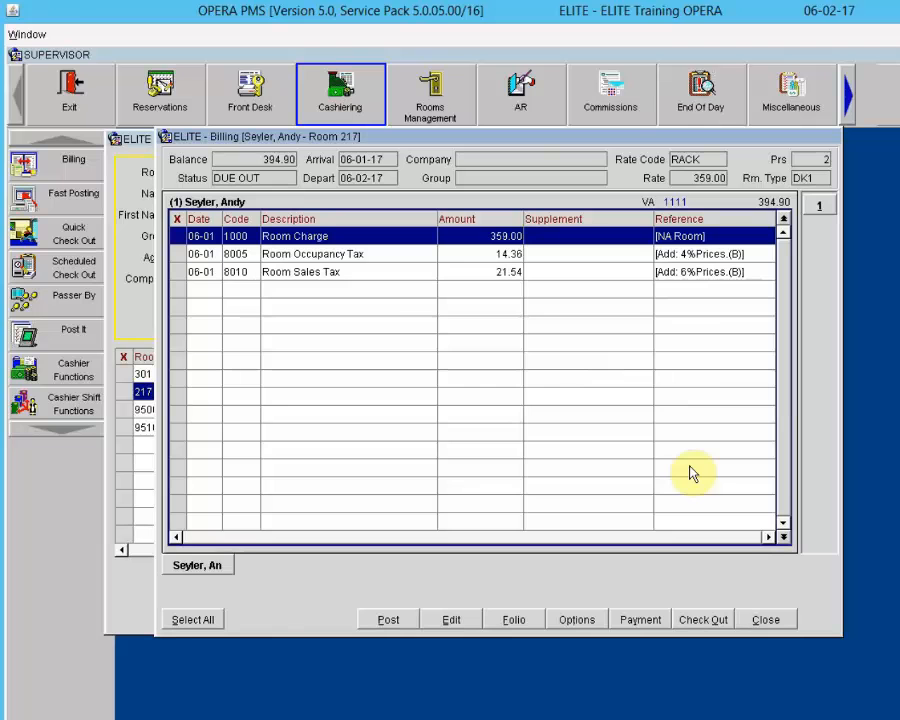
# Check the e-mail delivery information for room 217's folio without sending it, and close the folio options
pyautogui.click(520, 622)
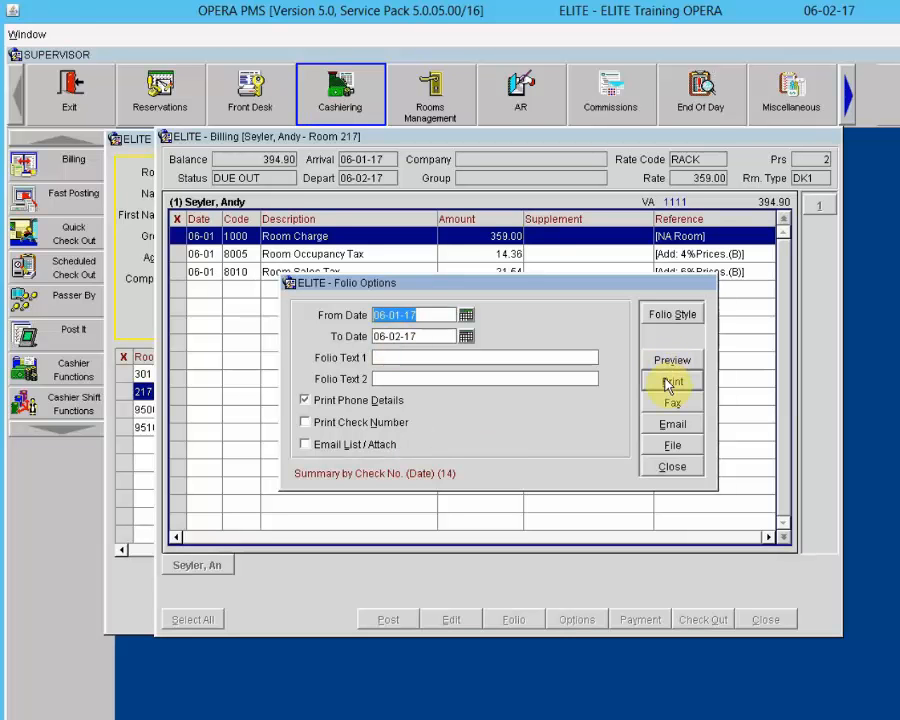
pyautogui.click(666, 430)
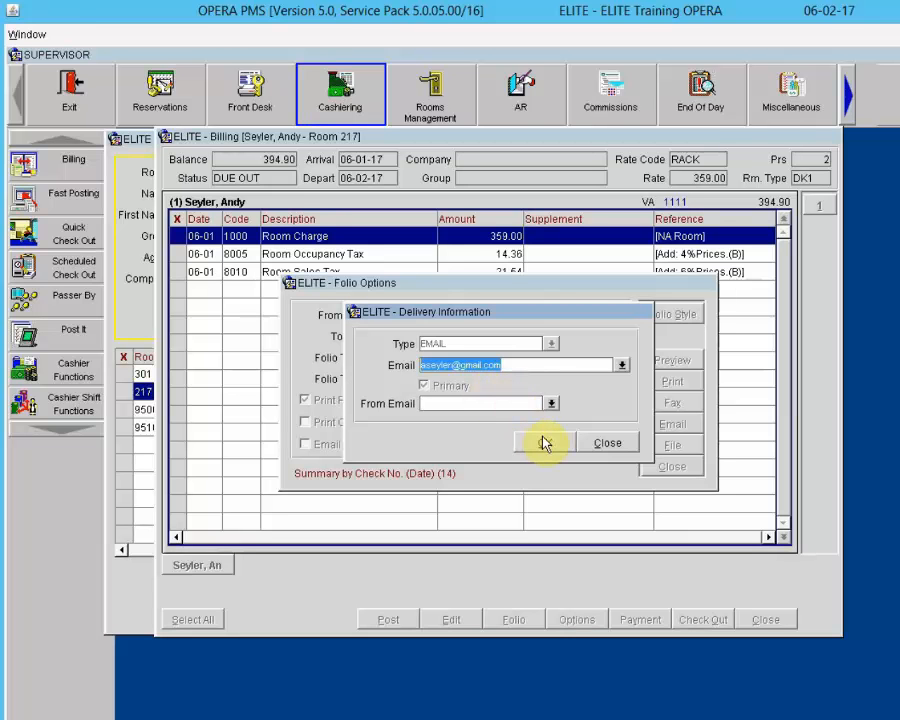
pyautogui.click(605, 444)
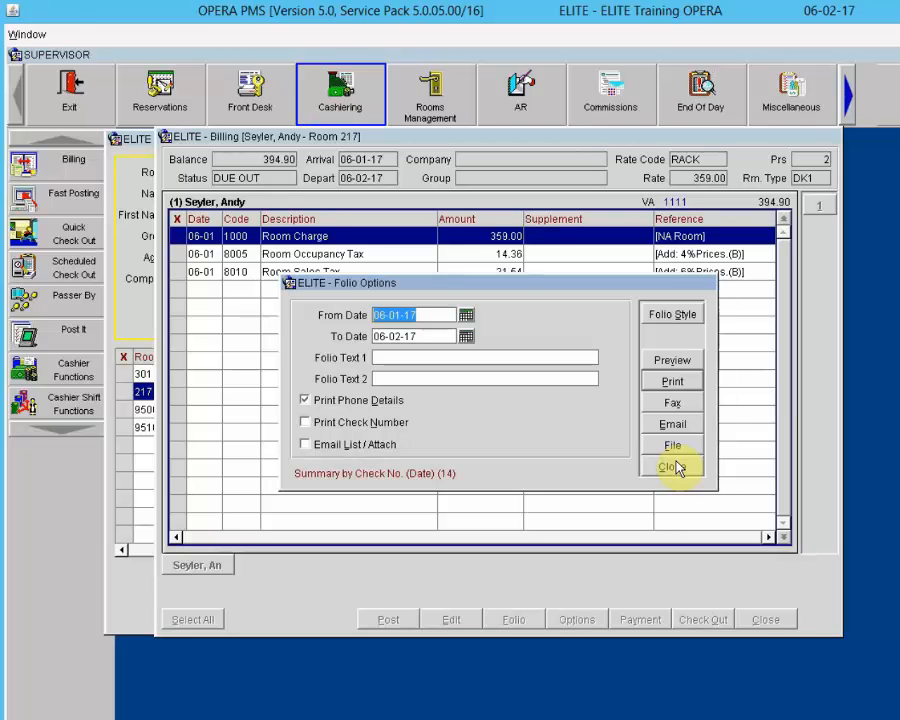
pyautogui.click(672, 467)
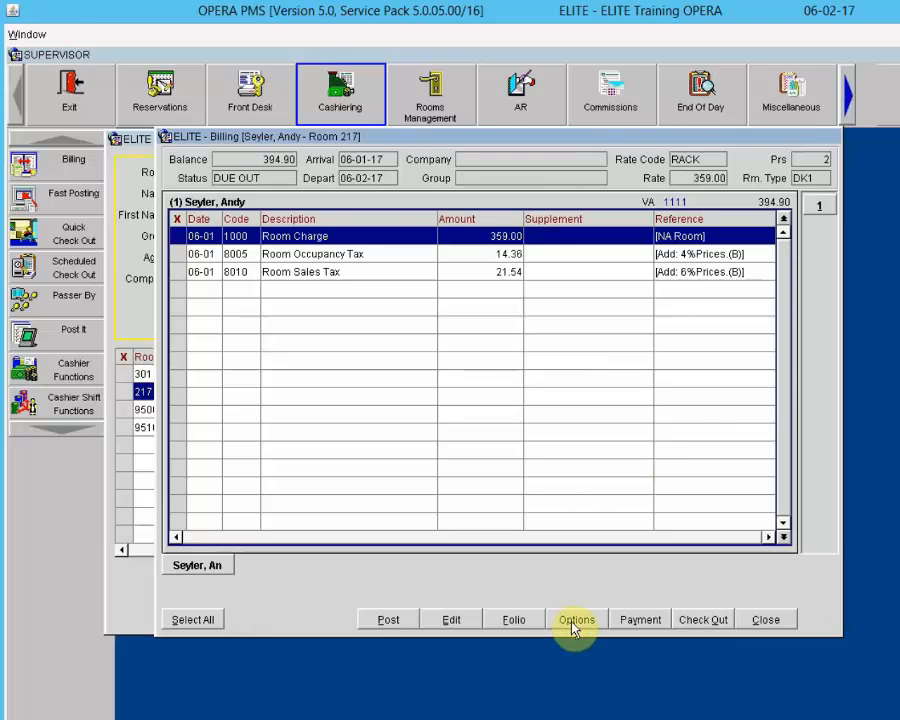
# View the payment form and the check-out options for room 217, closing each without posting or checking out
pyautogui.click(643, 620)
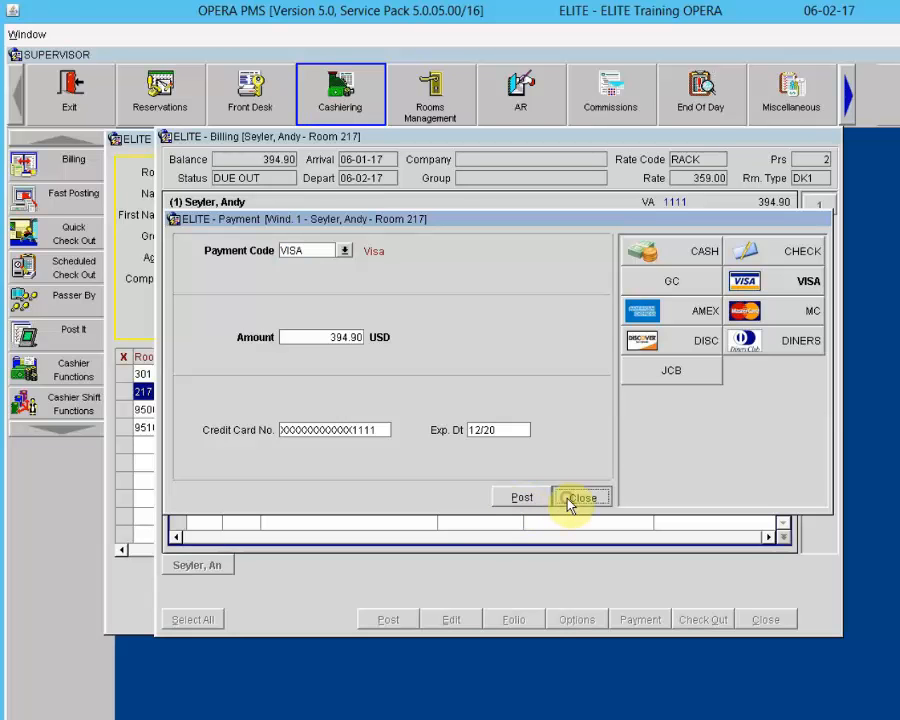
pyautogui.click(568, 503)
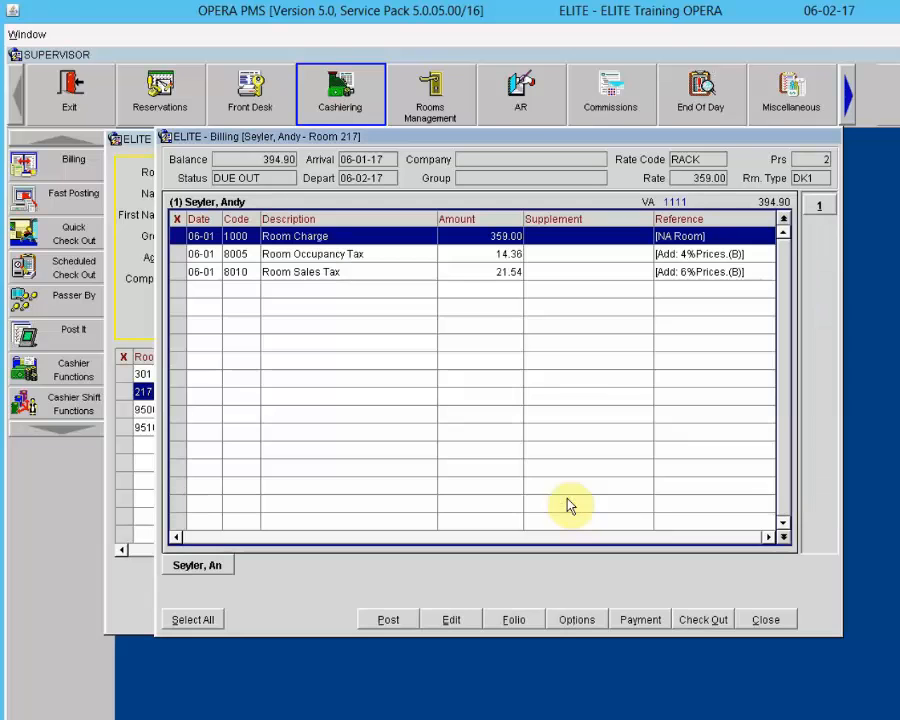
pyautogui.click(715, 620)
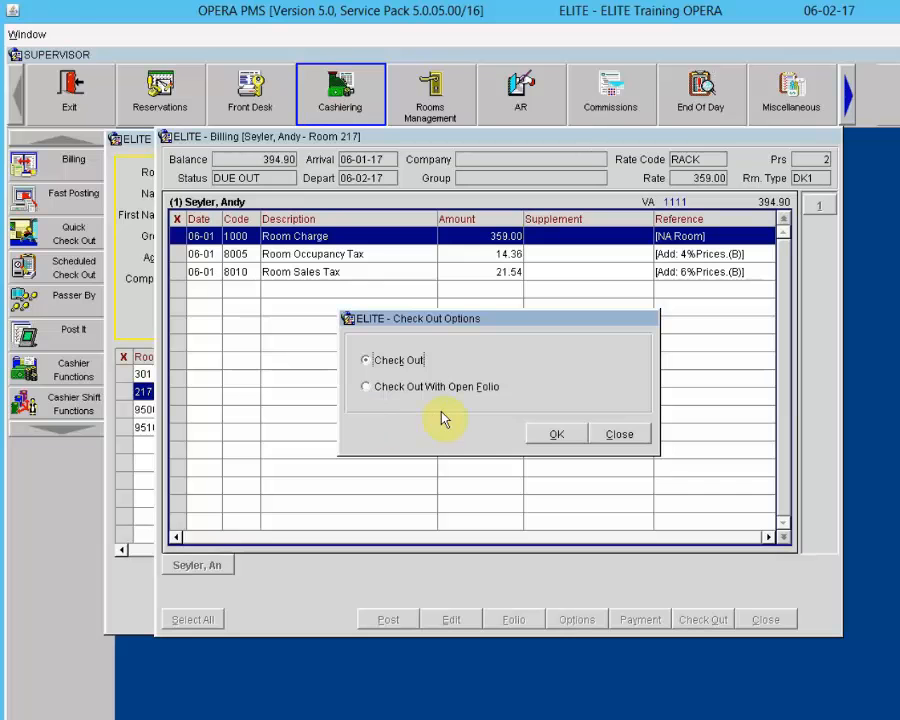
pyautogui.click(620, 436)
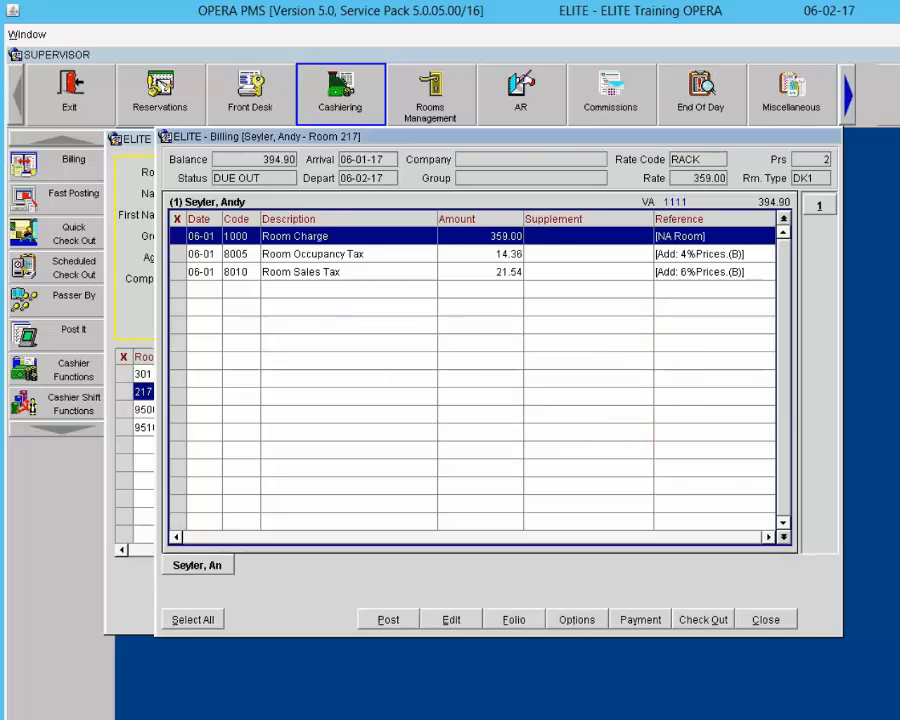
# Review the transaction commands for the Room Sales Tax line, including the Transfer to Window choices, without applying any
pyautogui.click(451, 301)
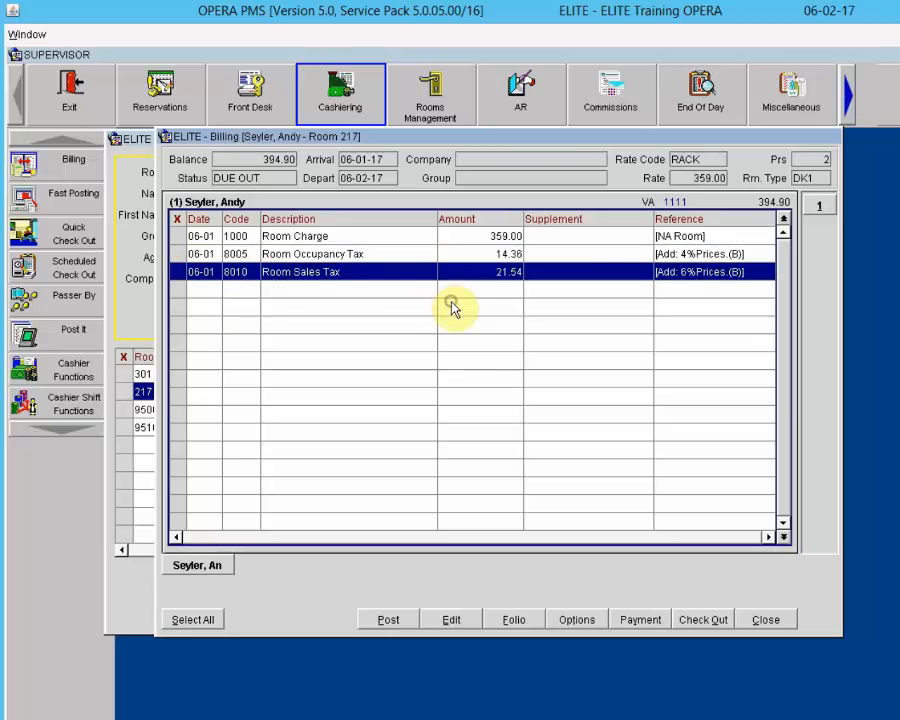
pyautogui.rightClick(452, 308)
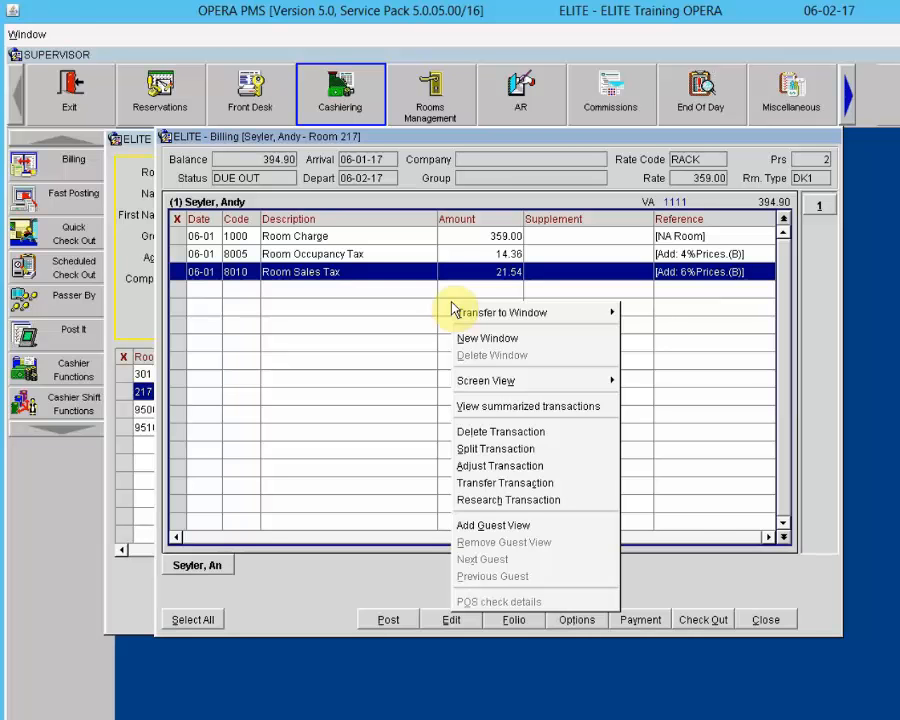
pyautogui.moveTo(480, 316)
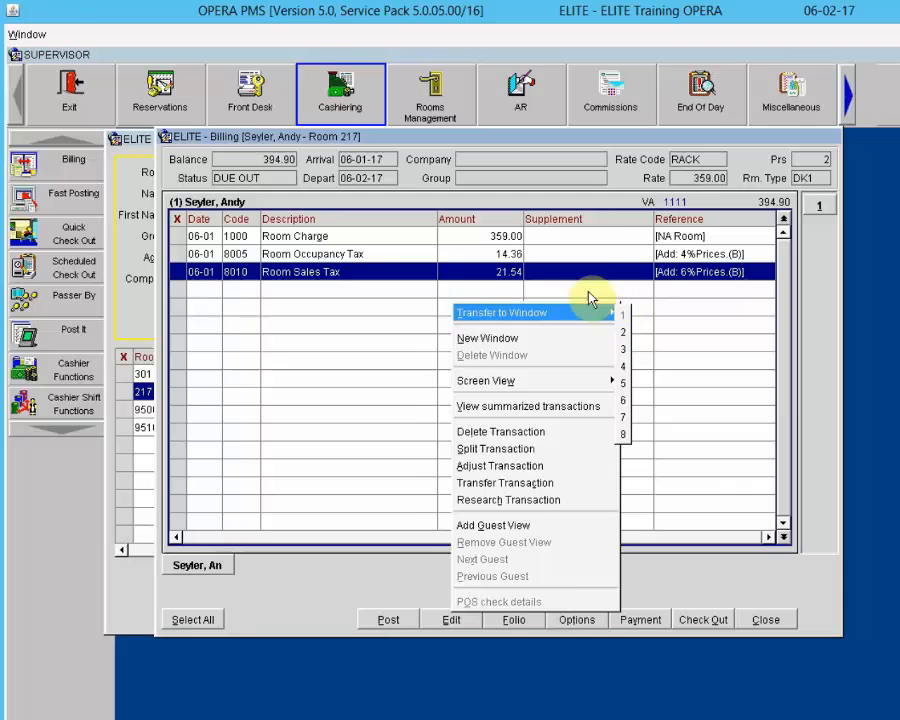
pyautogui.click(576, 287)
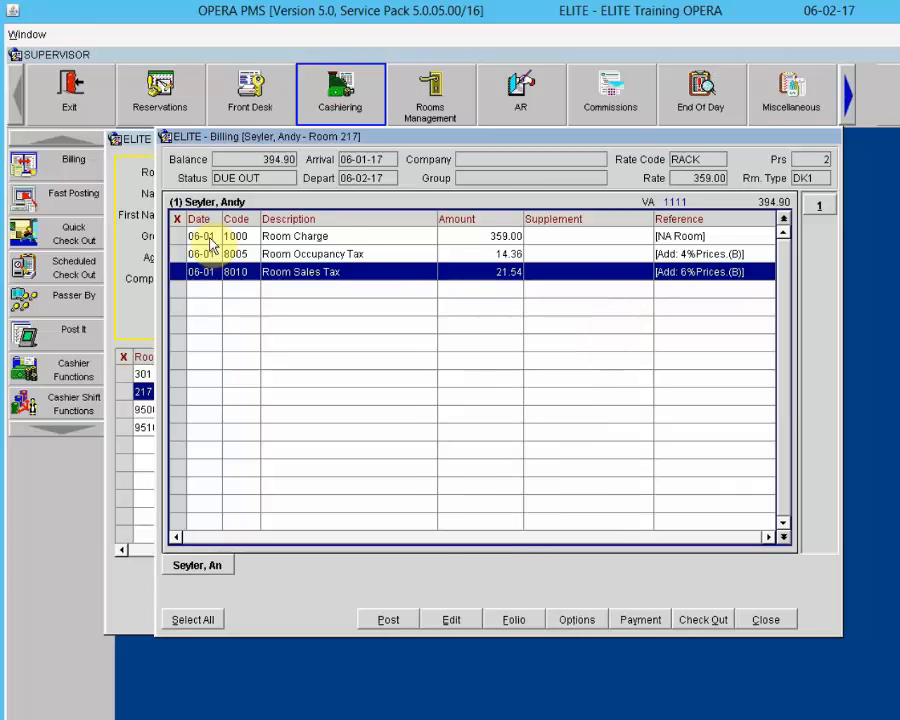
# Mark the Room Charge, Room Occupancy Tax and Room Sales Tax lines and transfer them to billing window 2
pyautogui.click(245, 235)
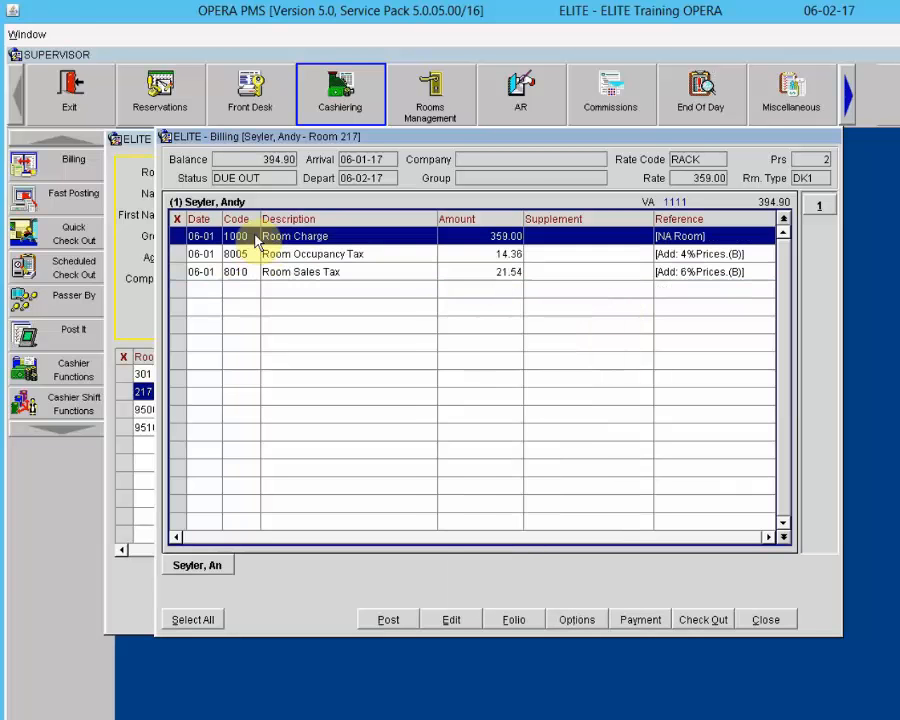
pyautogui.click(177, 236)
pyautogui.click(177, 256)
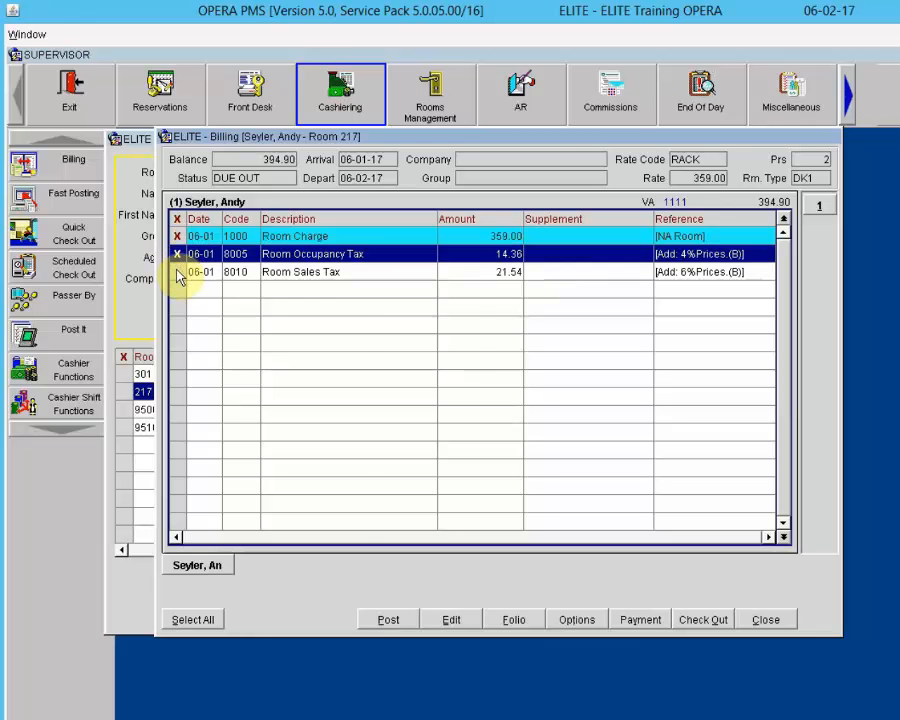
pyautogui.click(178, 272)
pyautogui.rightClick(370, 254)
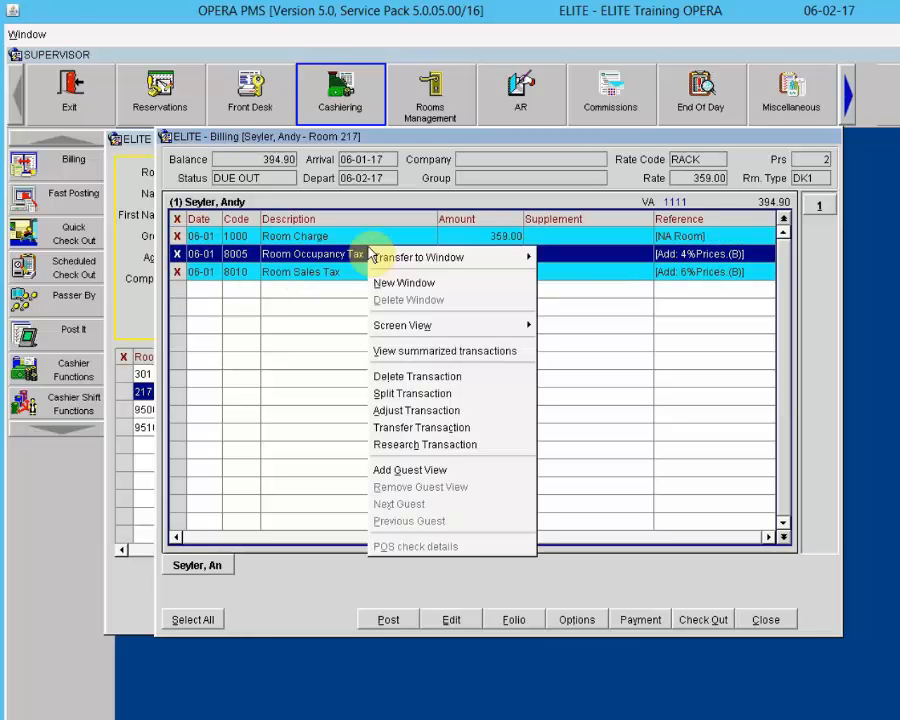
pyautogui.moveTo(470, 265)
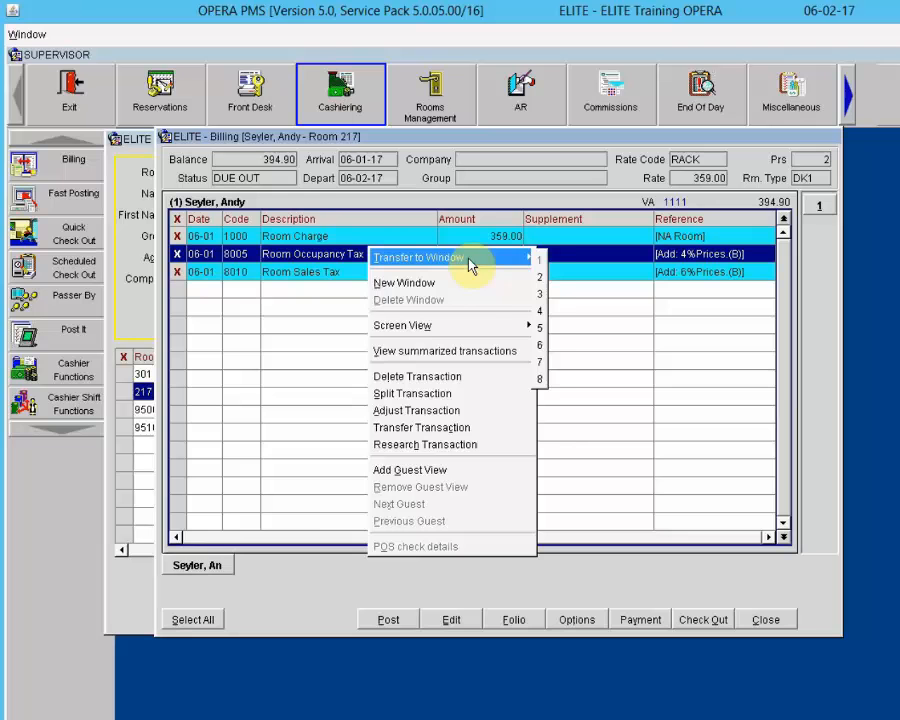
pyautogui.click(542, 278)
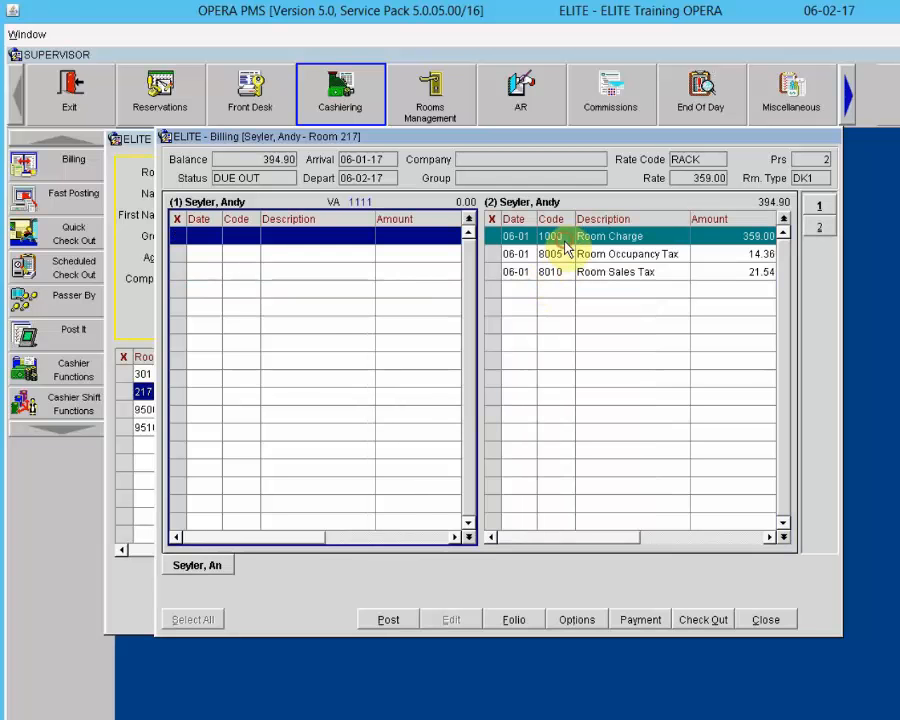
# Transfer all three marked charges from window 2 back to window 1 and delete the emptied window 2
pyautogui.click(515, 240)
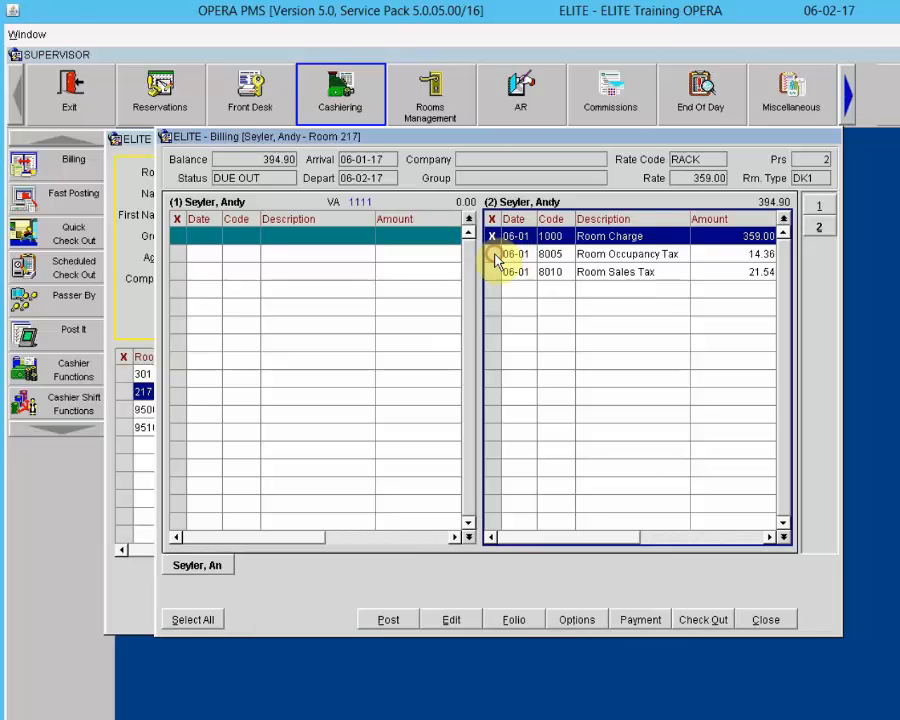
pyautogui.click(498, 256)
pyautogui.click(530, 272)
pyautogui.rightClick(589, 242)
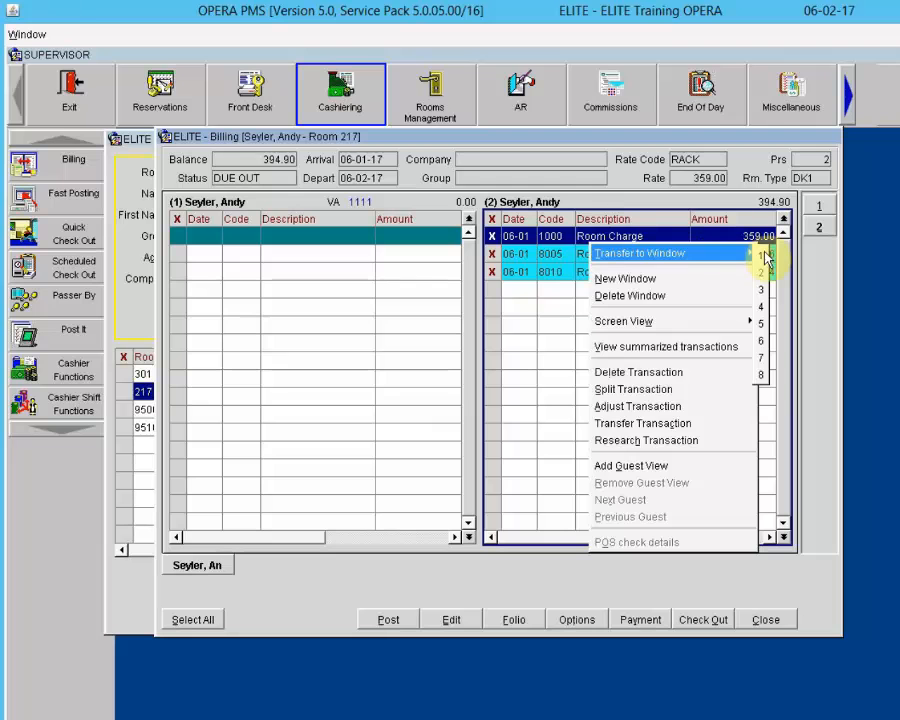
pyautogui.click(764, 253)
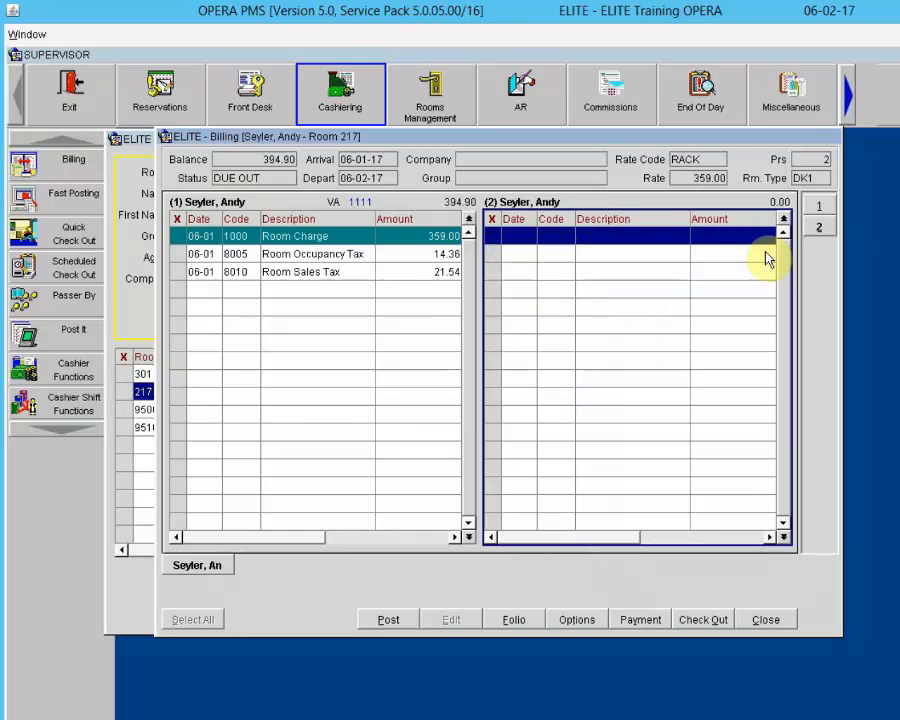
pyautogui.rightClick(620, 287)
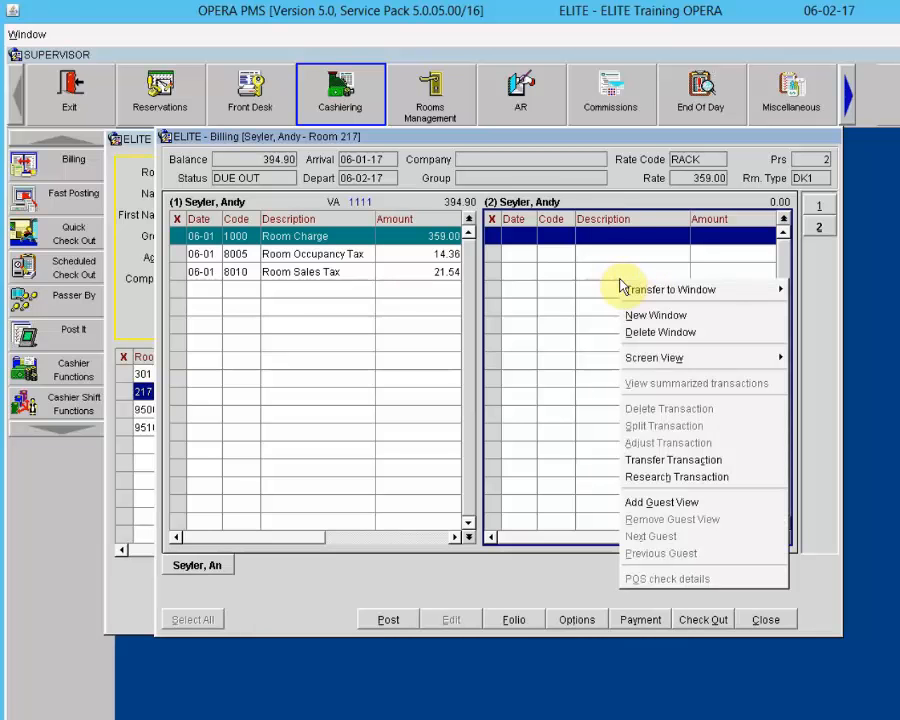
pyautogui.click(645, 332)
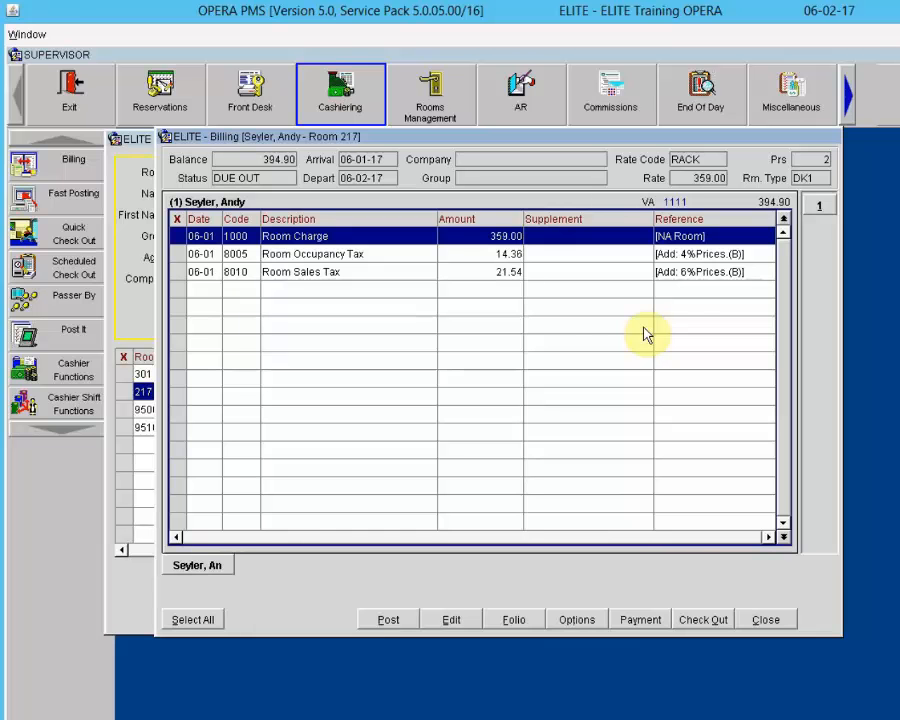
# Create an empty second billing window for room 217 and remove it again
pyautogui.rightClick(534, 303)
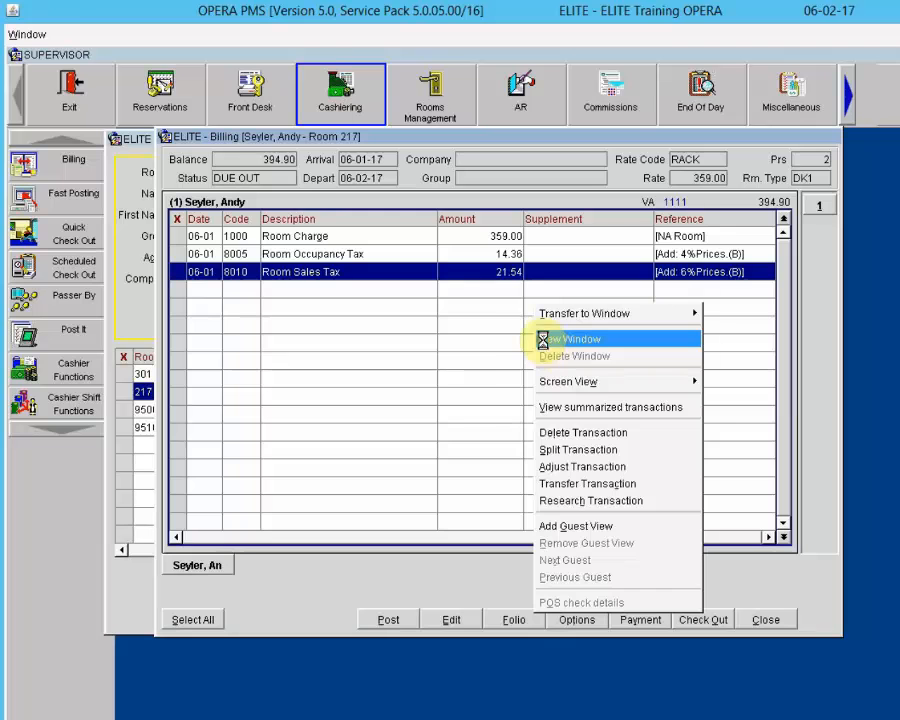
pyautogui.click(543, 341)
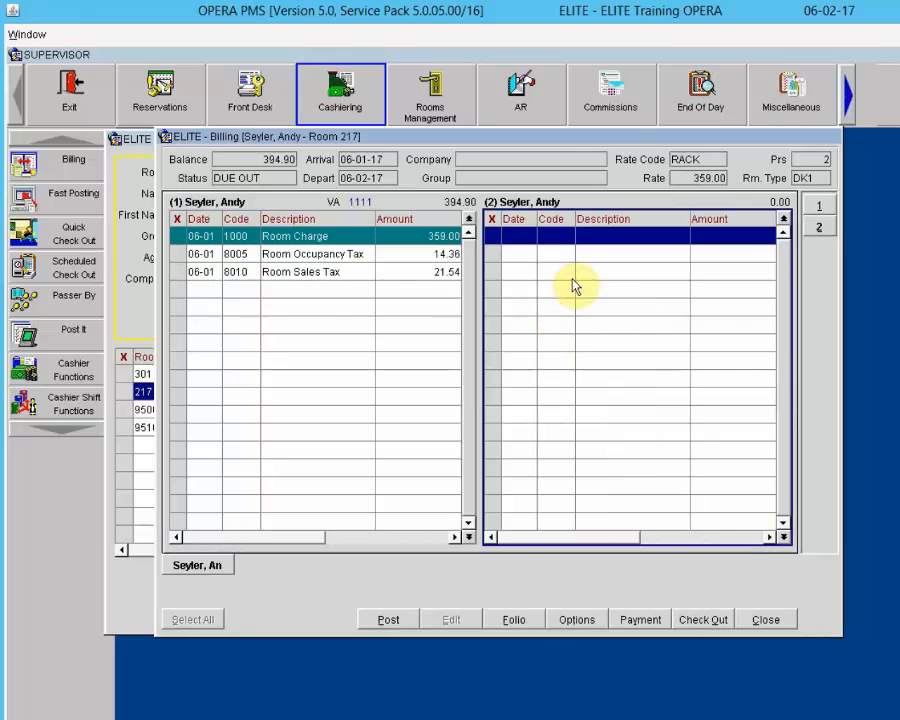
pyautogui.rightClick(573, 283)
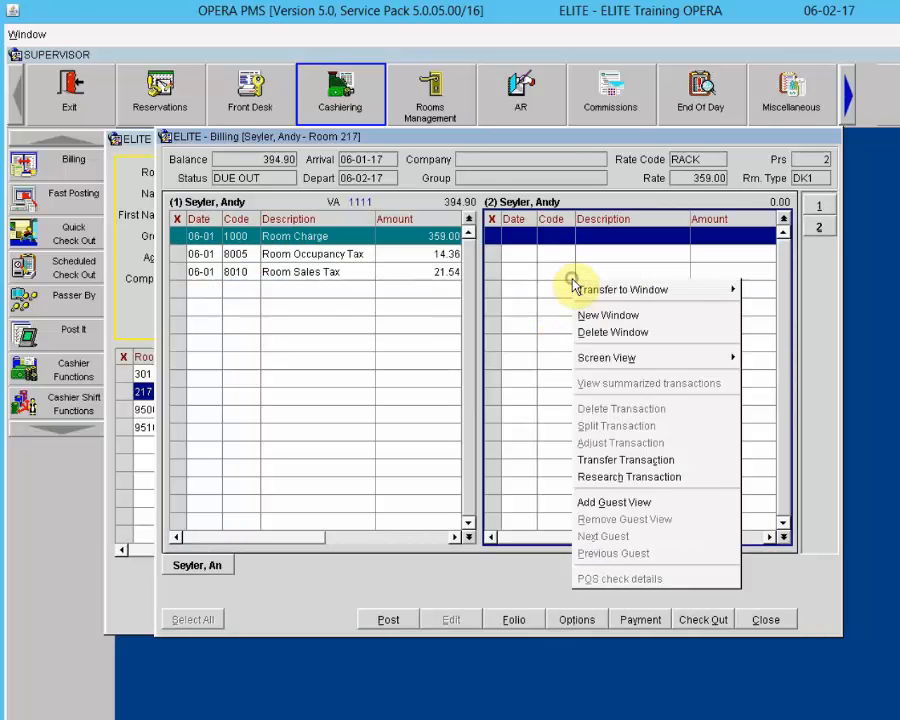
pyautogui.click(606, 332)
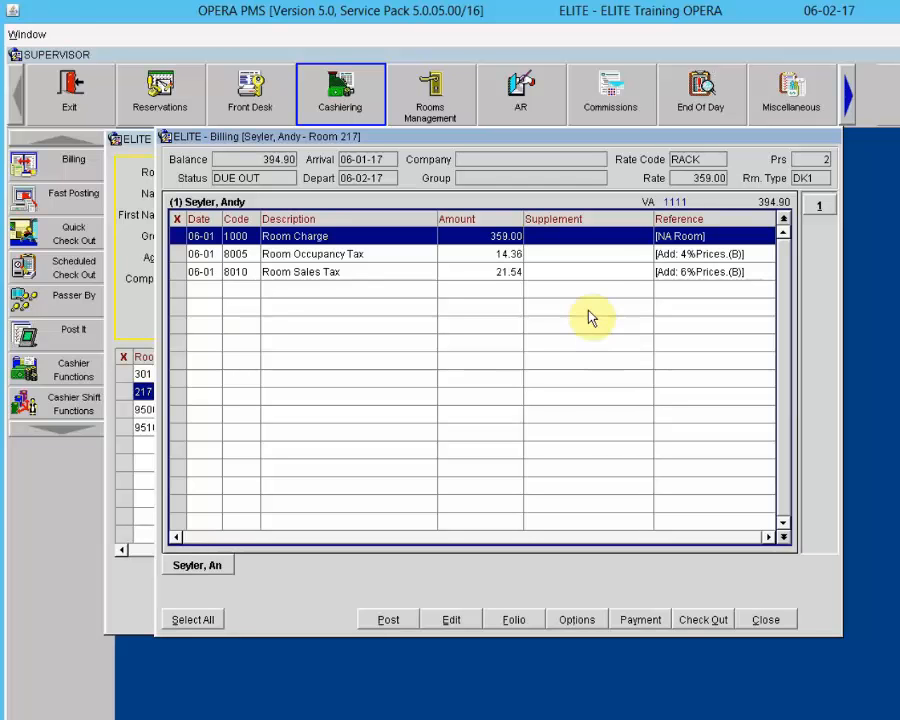
# Add a new billing window 2 beside window 1 for room 217
pyautogui.rightClick(564, 297)
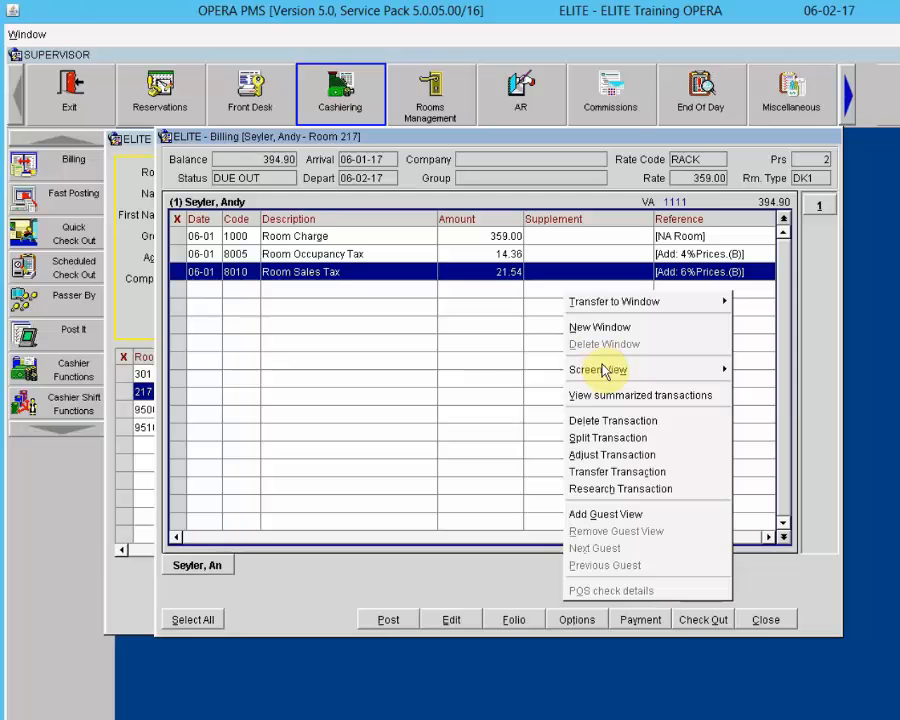
pyautogui.moveTo(604, 374)
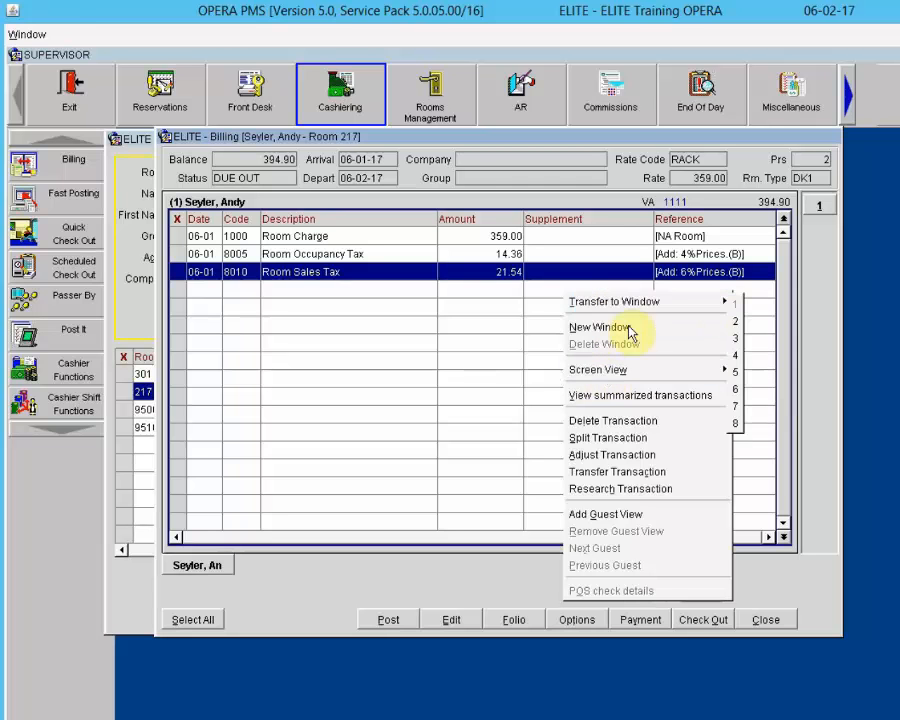
pyautogui.click(630, 330)
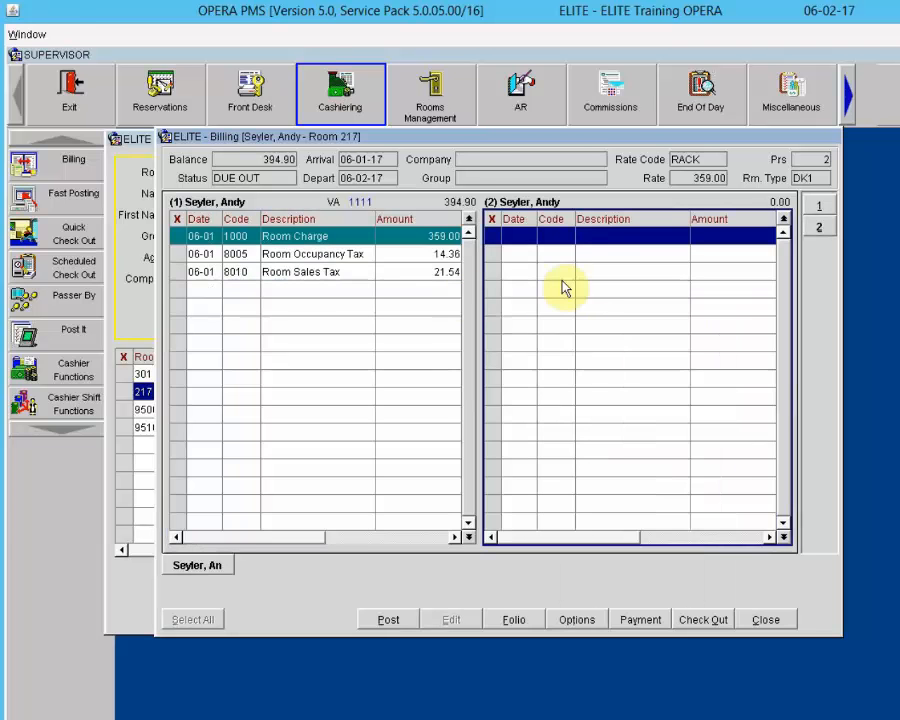
# Switch the billing screen of room 217 to Full view and display window 2 and window 1 individually
pyautogui.click(408, 317)
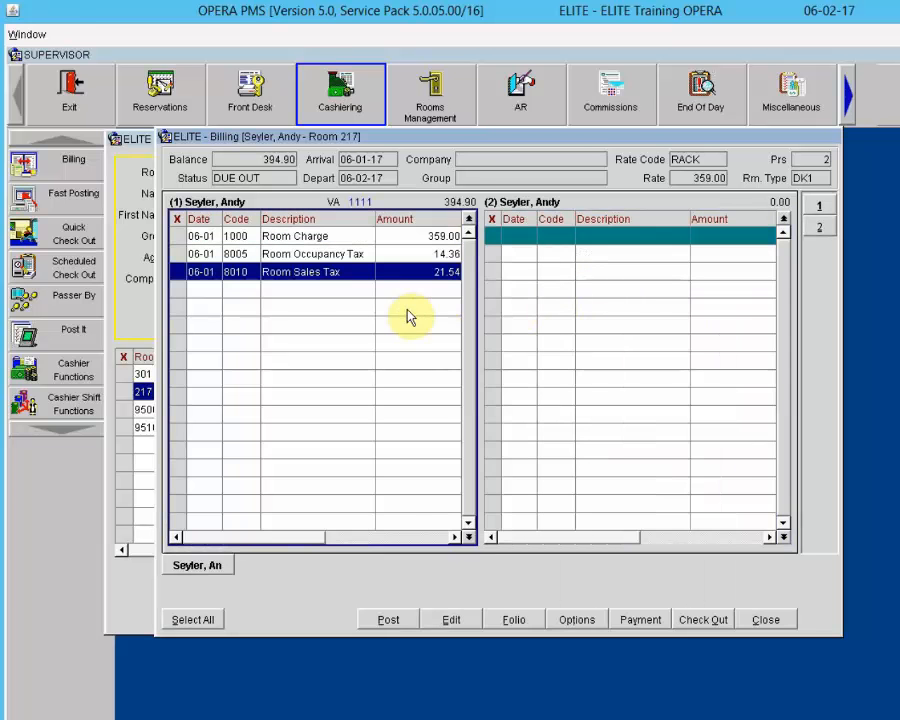
pyautogui.rightClick(377, 317)
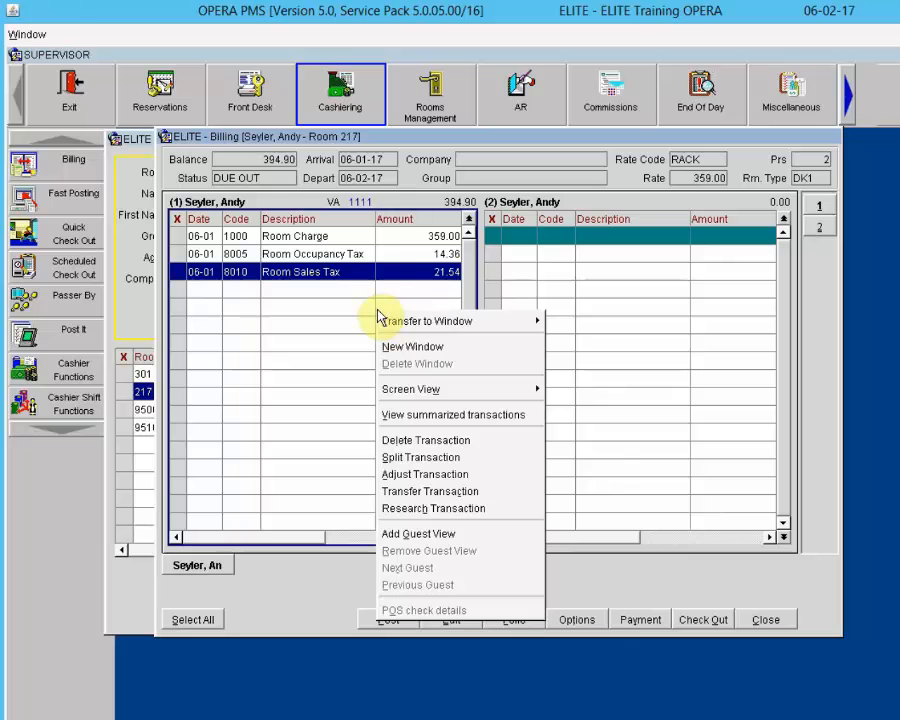
pyautogui.moveTo(412, 389)
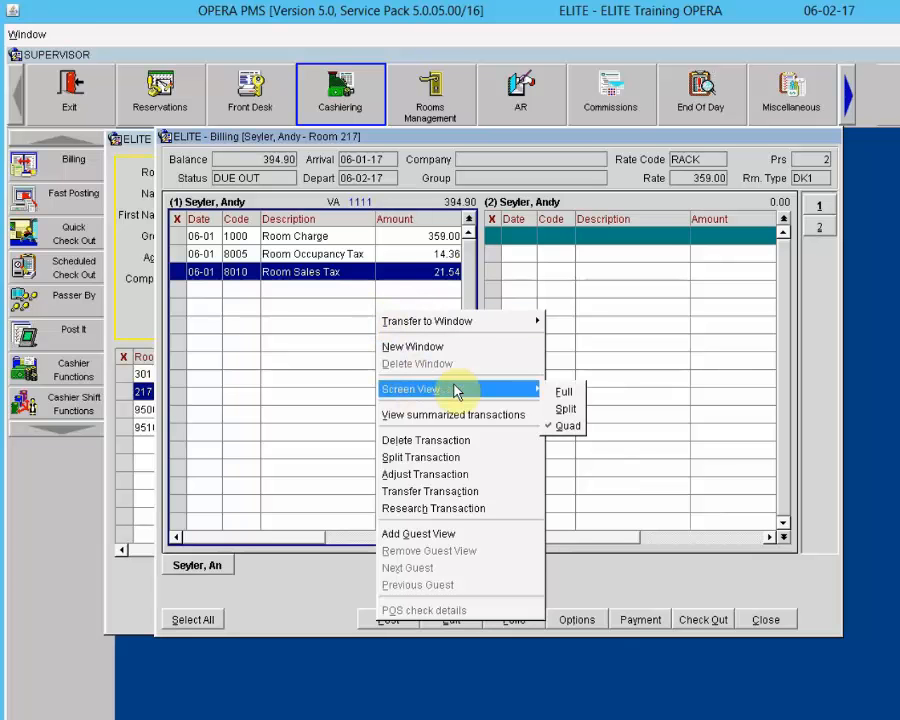
pyautogui.click(563, 394)
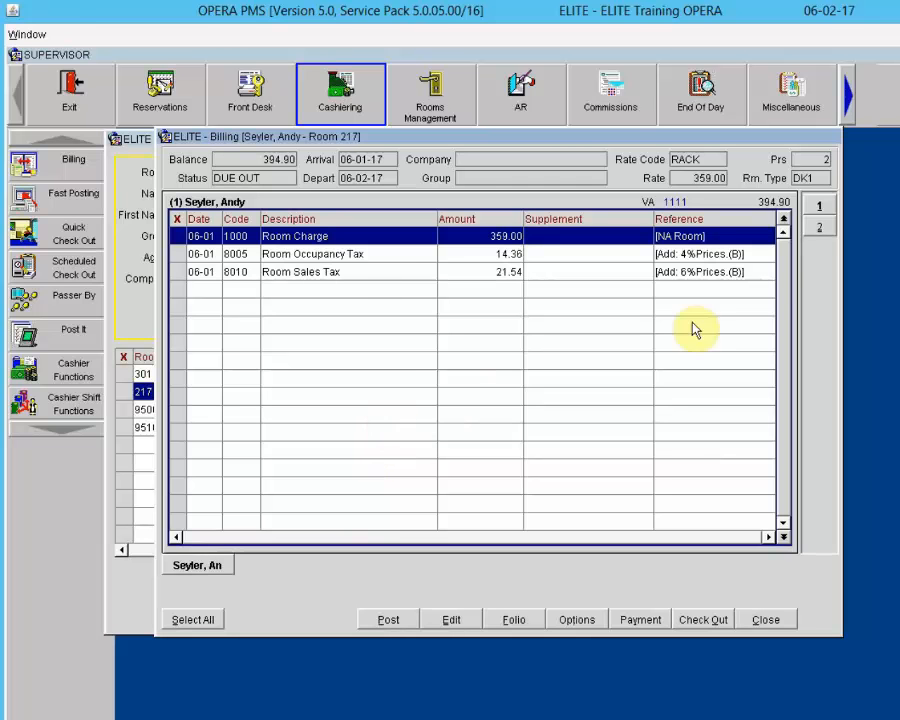
pyautogui.click(829, 232)
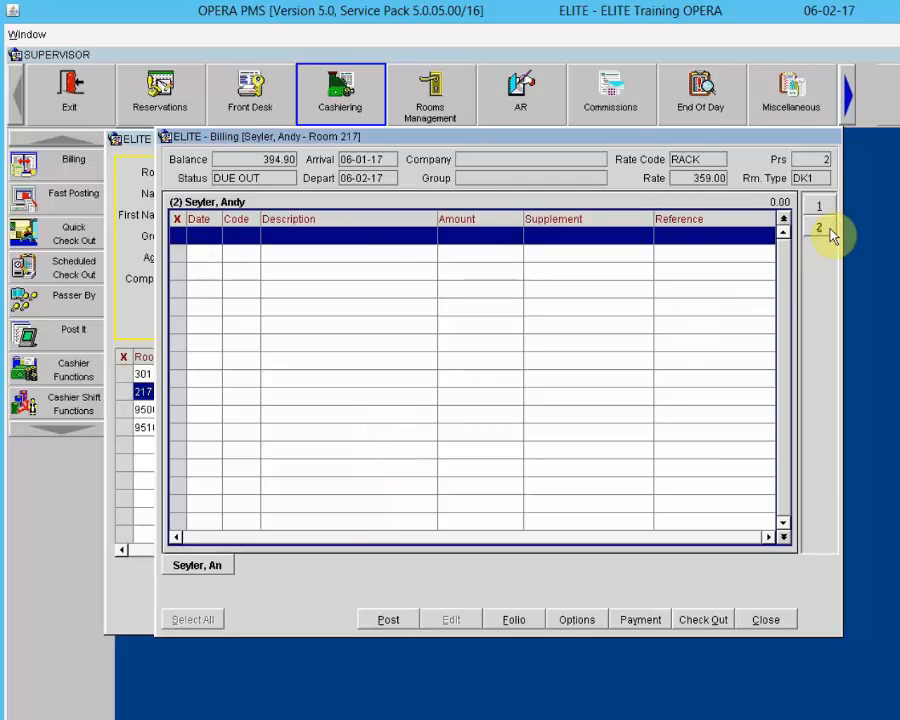
pyautogui.click(822, 210)
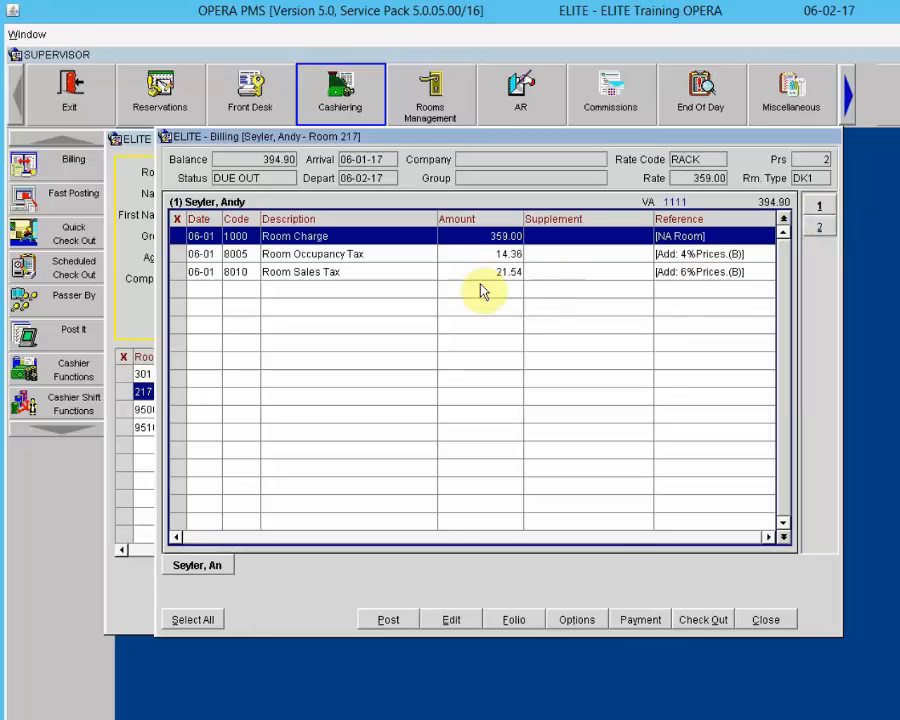
# Return the billing screen to showing both windows side by side and delete the empty window 2
pyautogui.rightClick(462, 279)
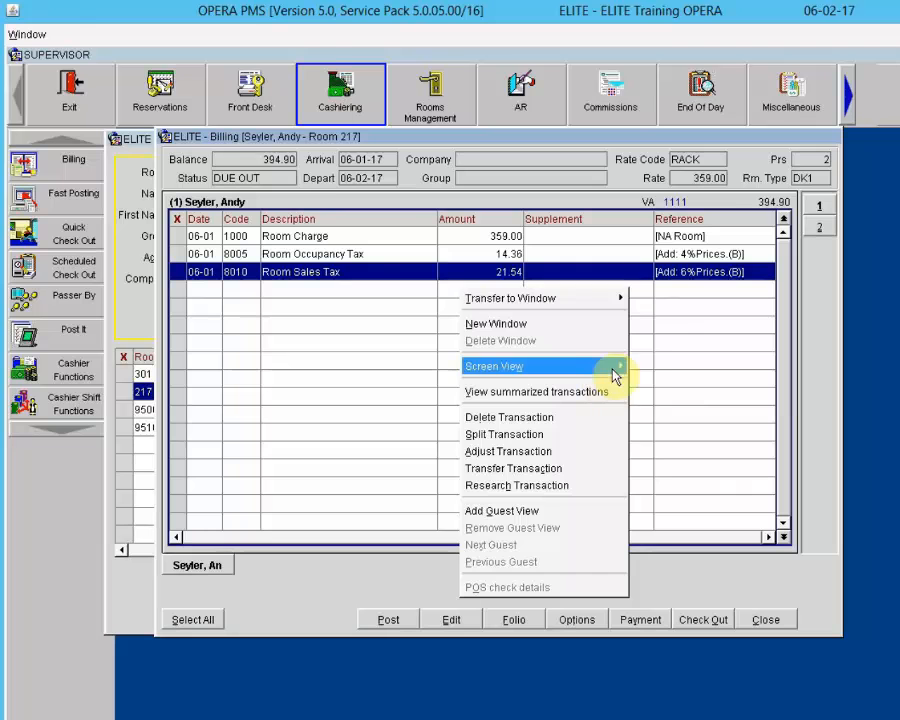
pyautogui.click(638, 395)
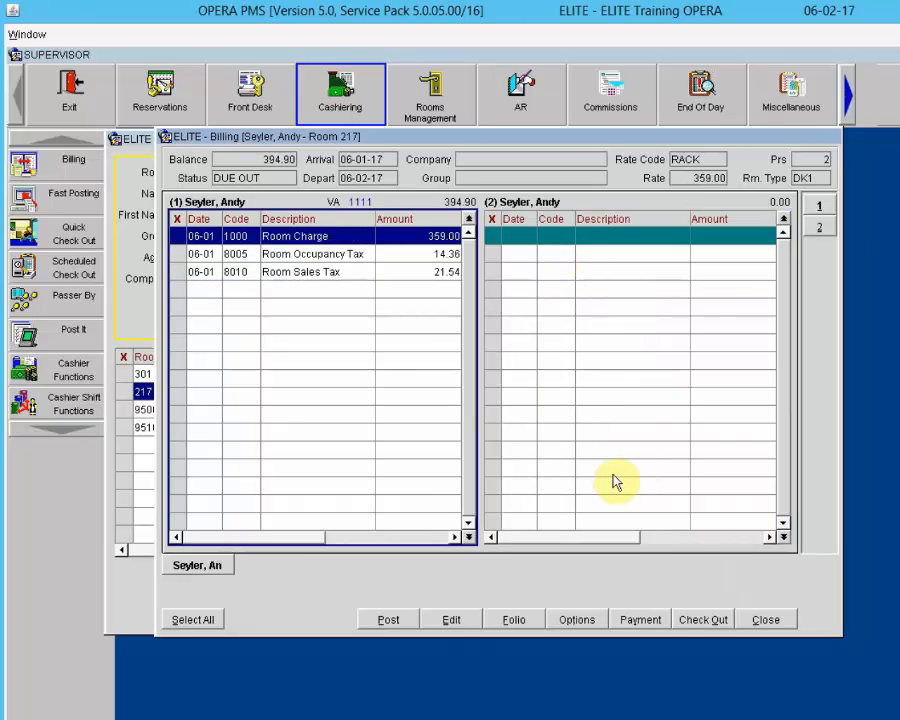
pyautogui.click(659, 243)
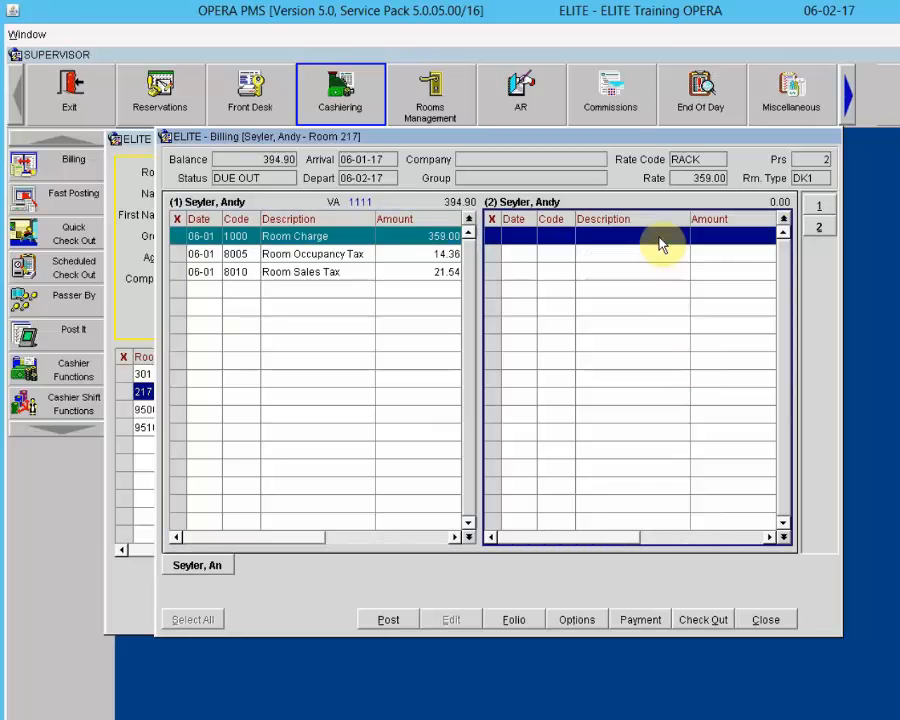
pyautogui.rightClick(643, 280)
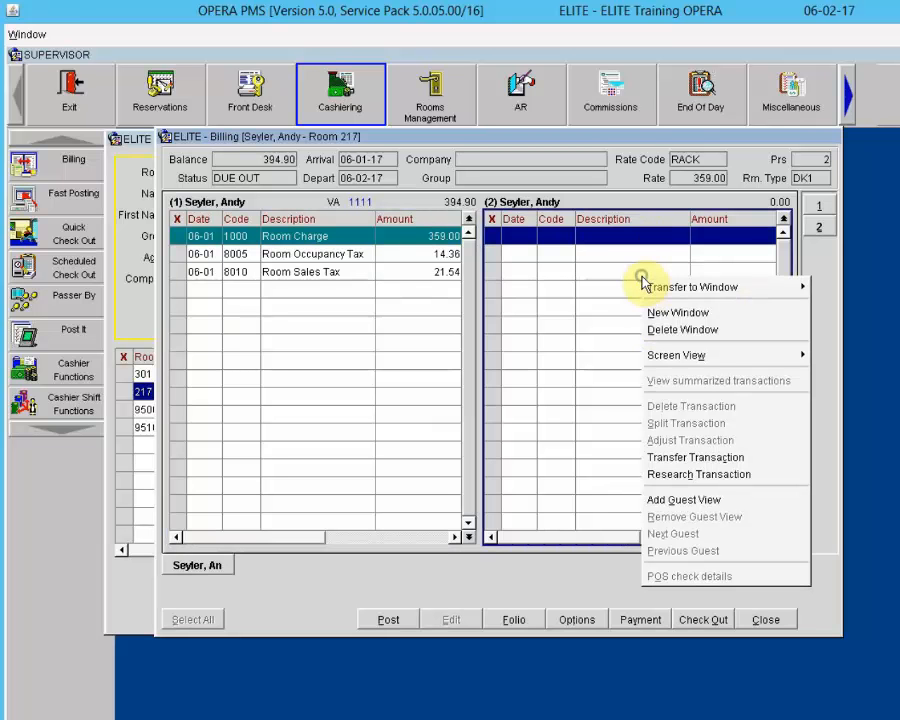
pyautogui.click(683, 331)
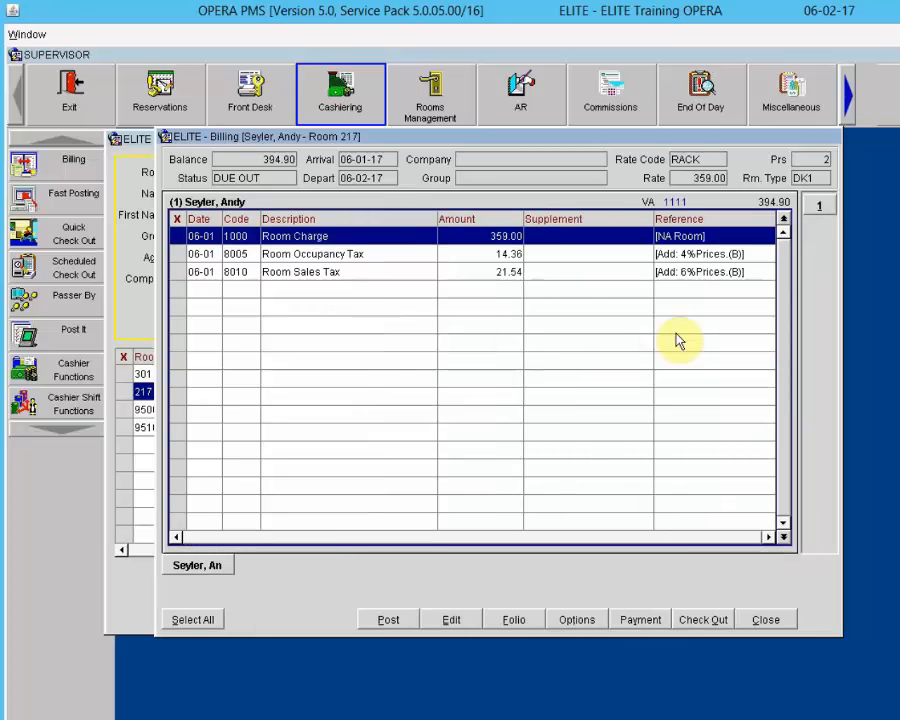
# Toggle the room 217 charges from detailed to summarized transactions and back to detailed, twice
pyautogui.rightClick(519, 355)
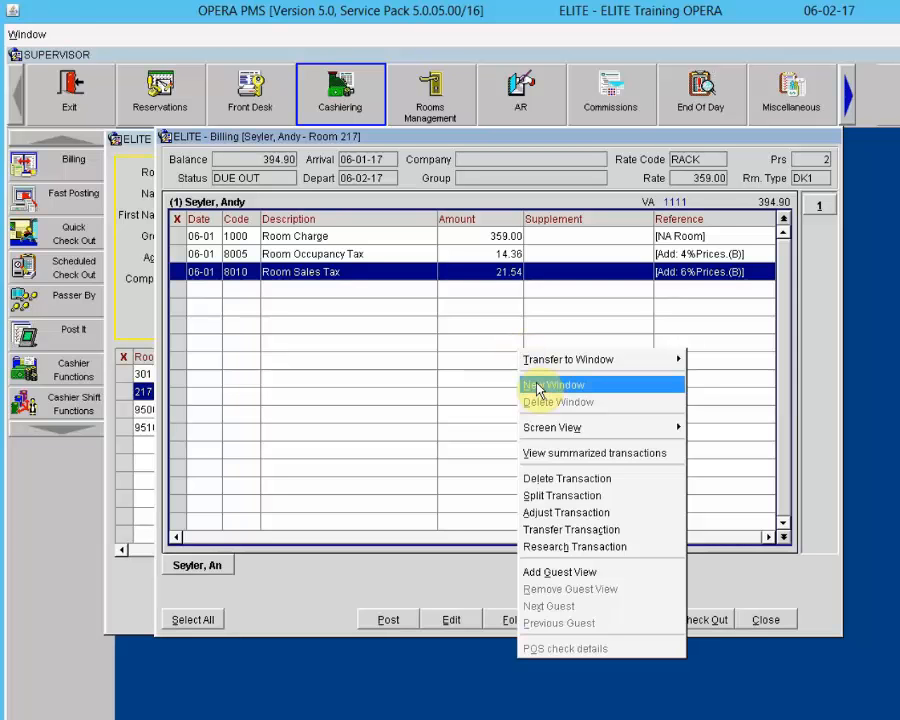
pyautogui.click(560, 457)
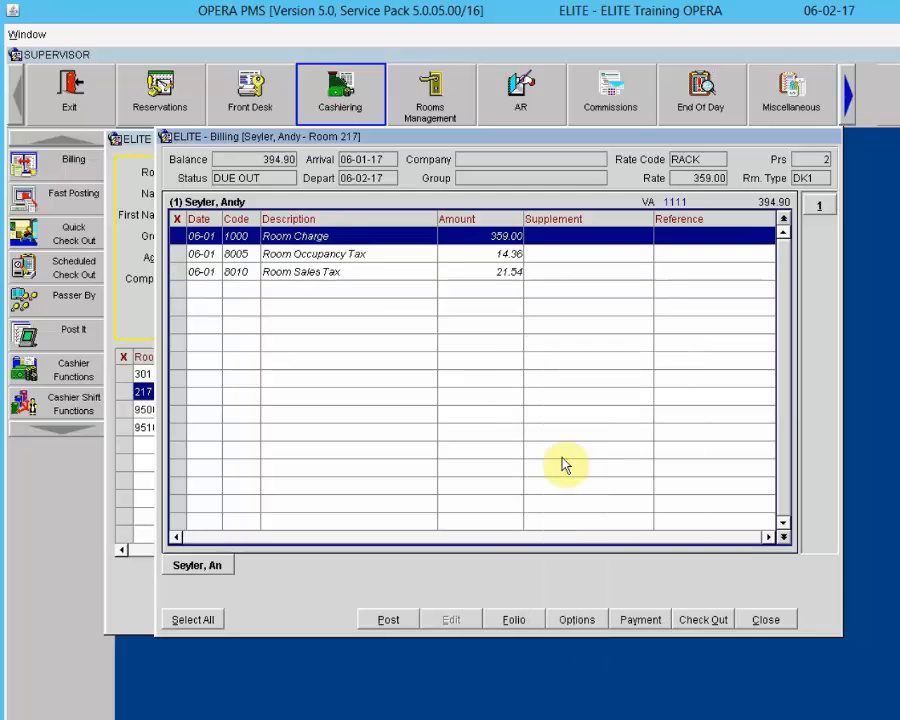
pyautogui.rightClick(352, 238)
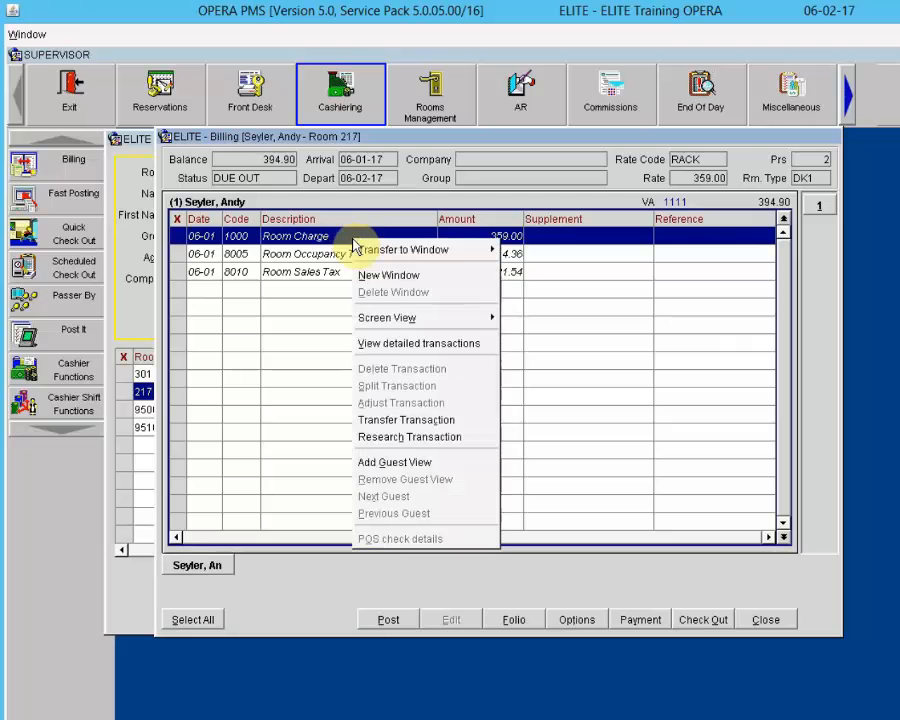
pyautogui.click(396, 346)
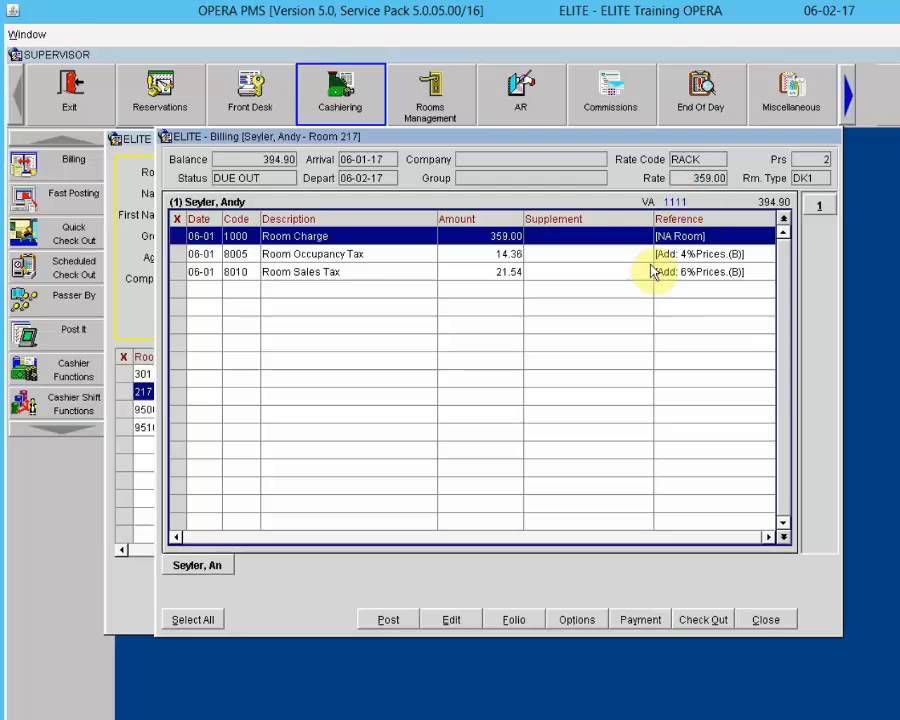
pyautogui.rightClick(440, 241)
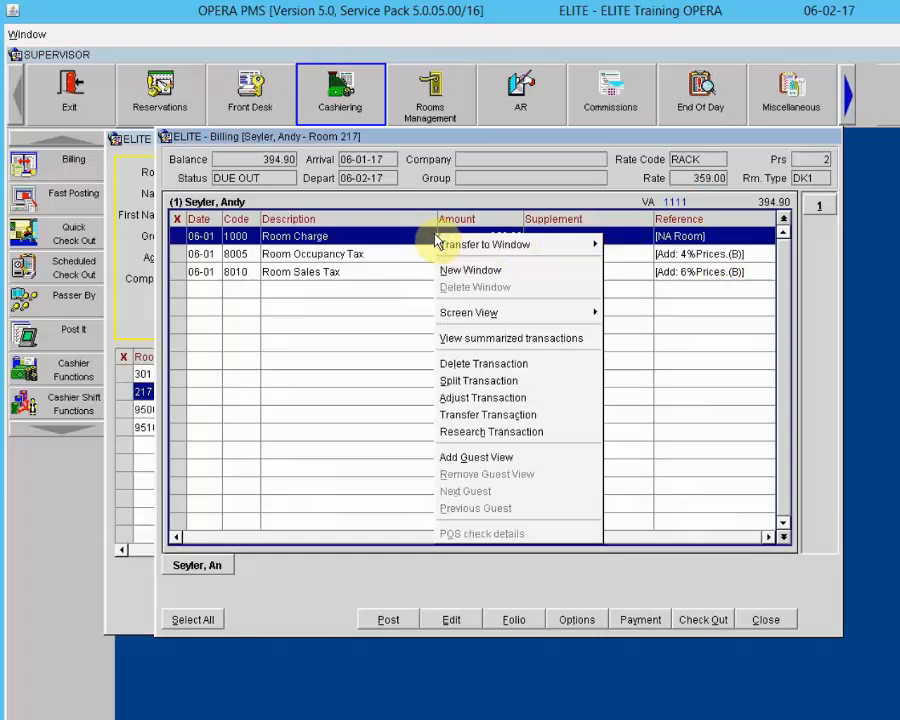
pyautogui.click(484, 339)
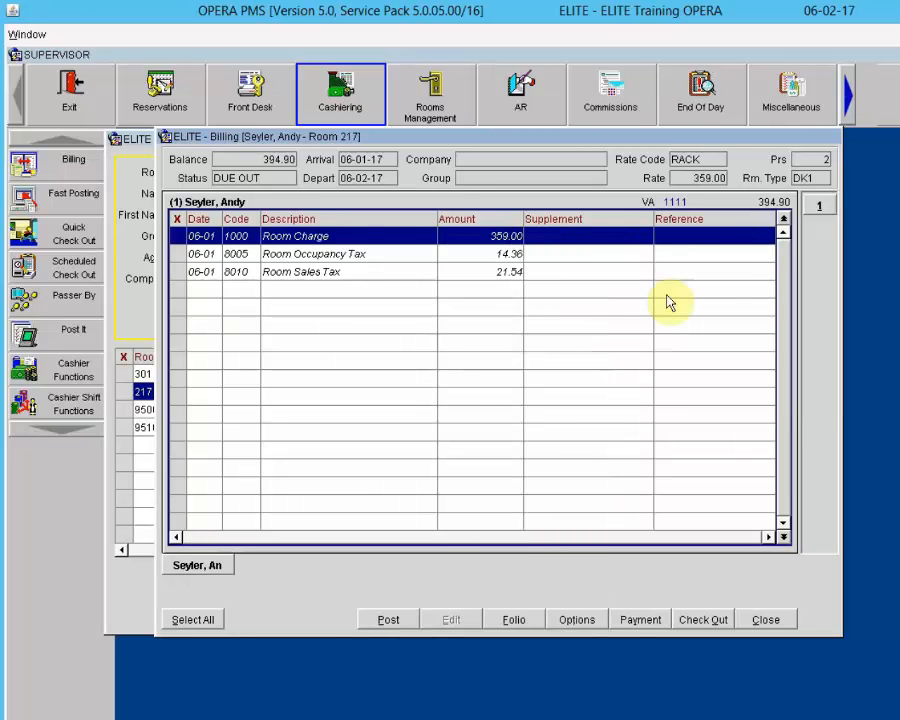
pyautogui.rightClick(401, 251)
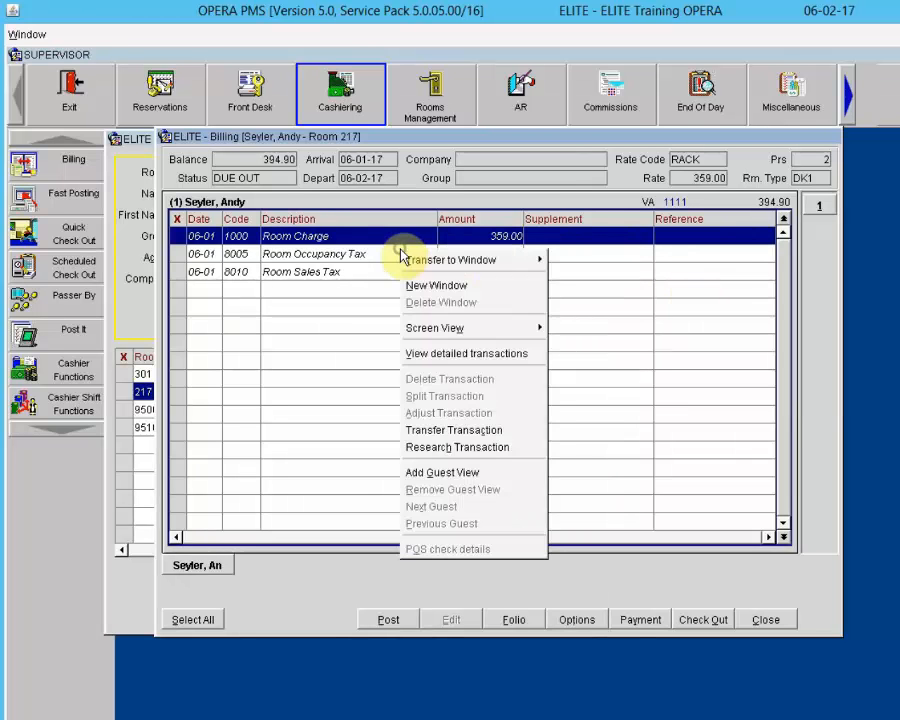
pyautogui.click(450, 354)
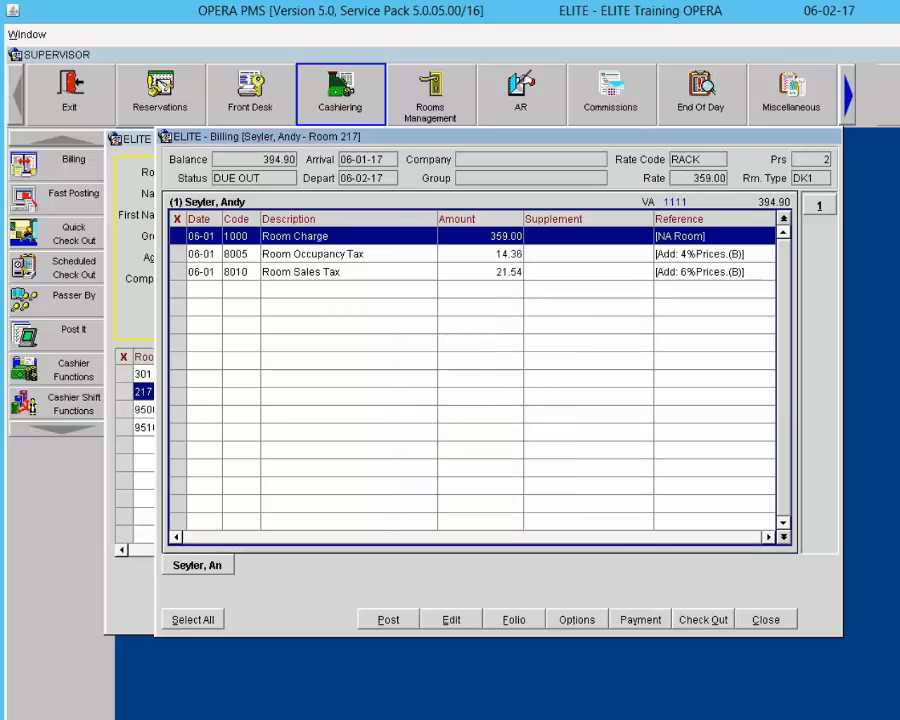
# Try to split the Room Sales Tax transaction in window 1
pyautogui.click(443, 276)
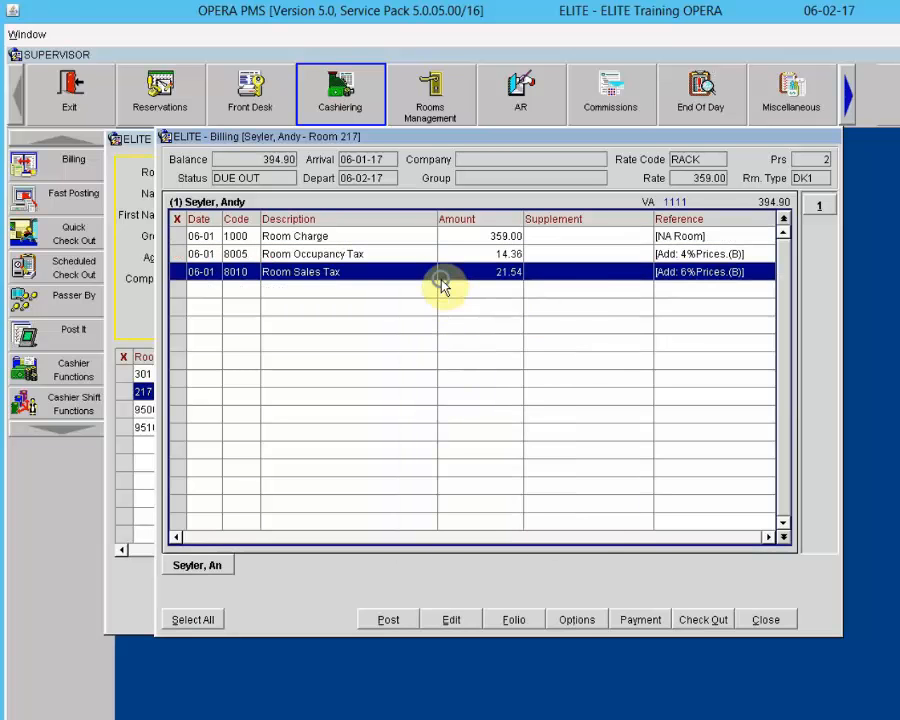
pyautogui.rightClick(443, 285)
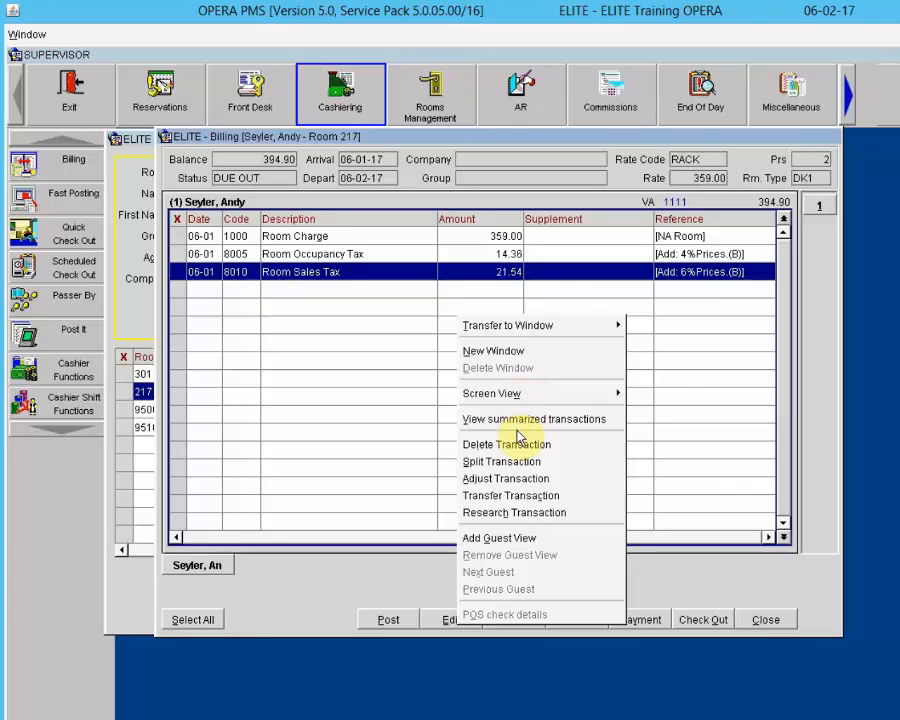
pyautogui.click(502, 461)
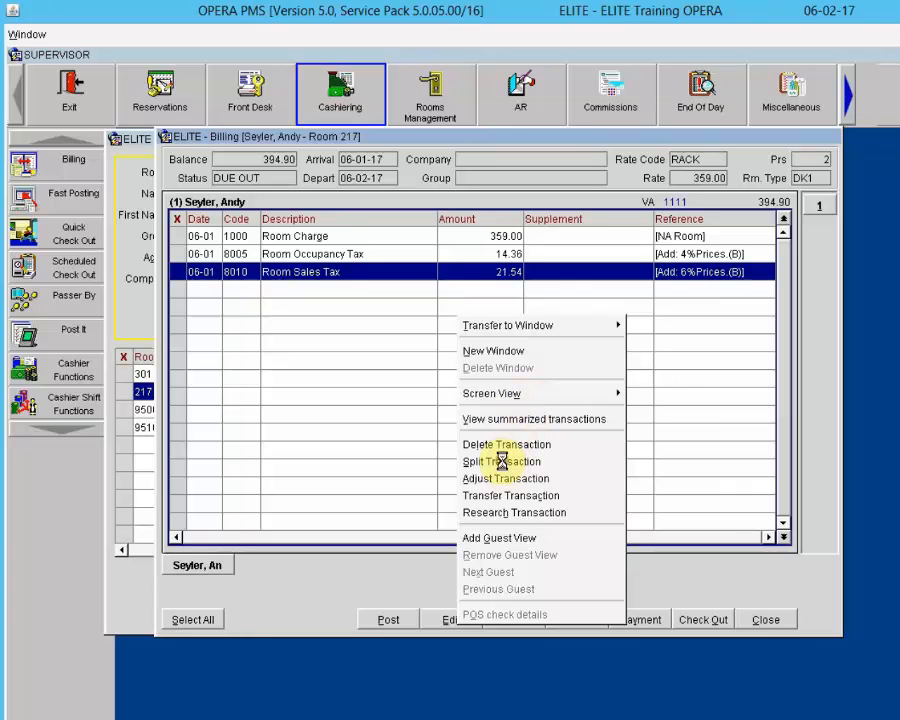
pyautogui.click(536, 464)
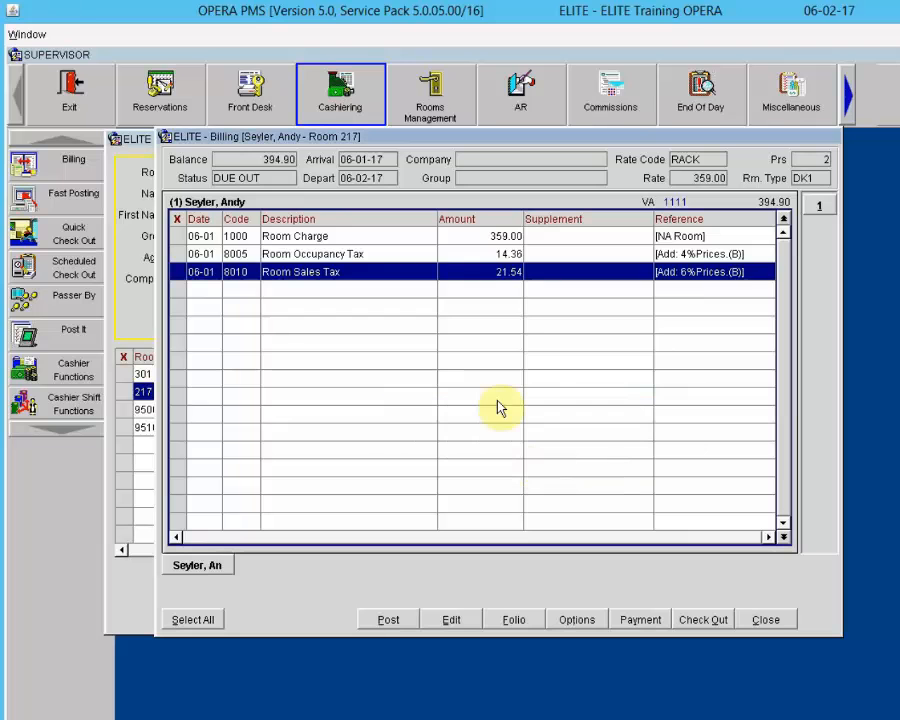
pyautogui.click(478, 240)
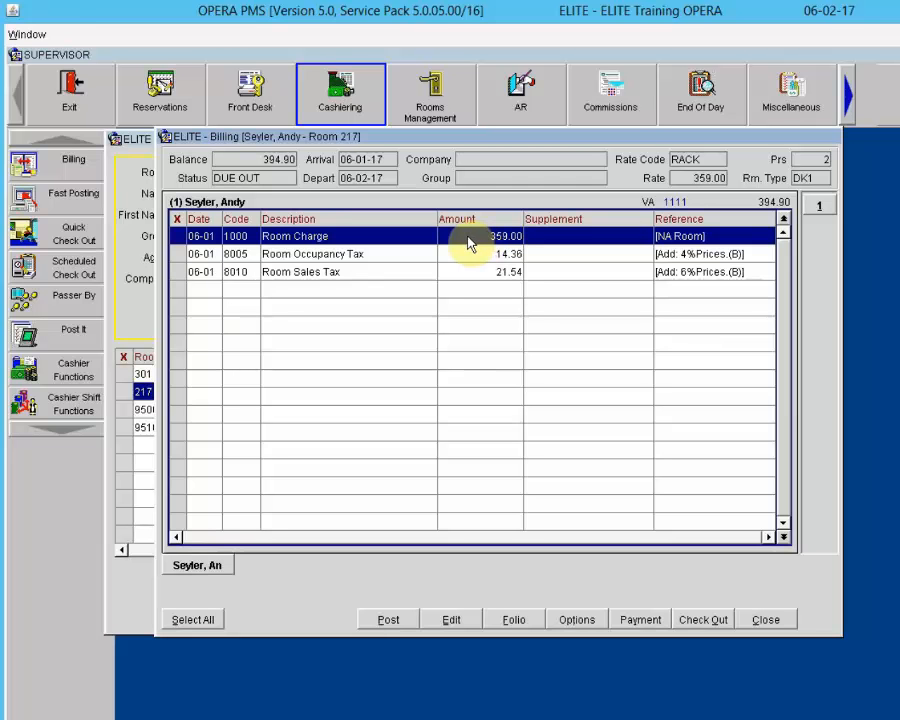
pyautogui.rightClick(436, 242)
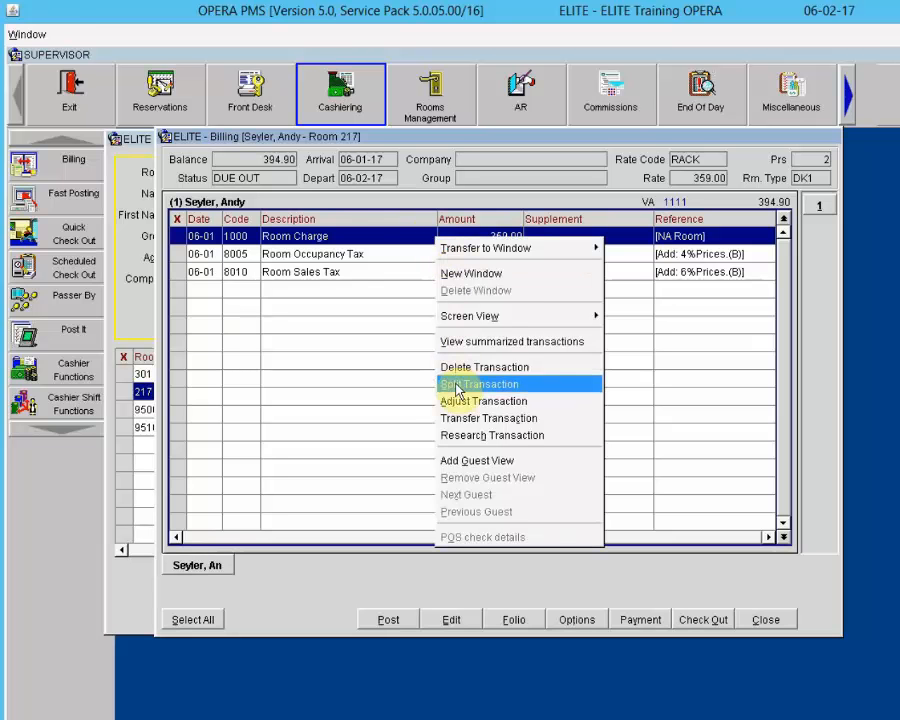
pyautogui.click(486, 272)
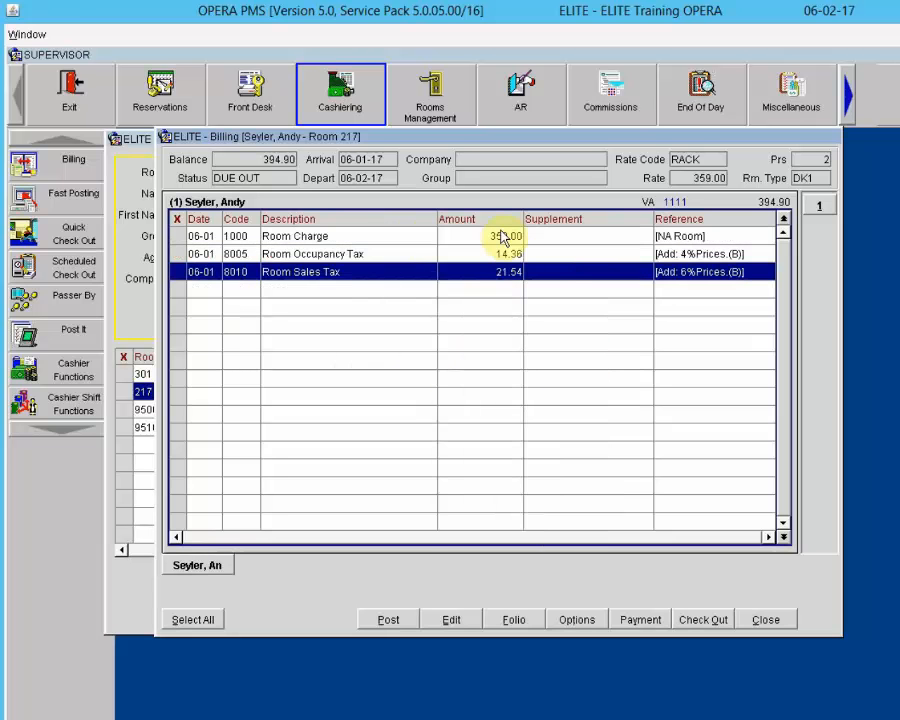
# Split the Room Charge transaction by amount, with 59.00 as the amount to split
pyautogui.click(502, 237)
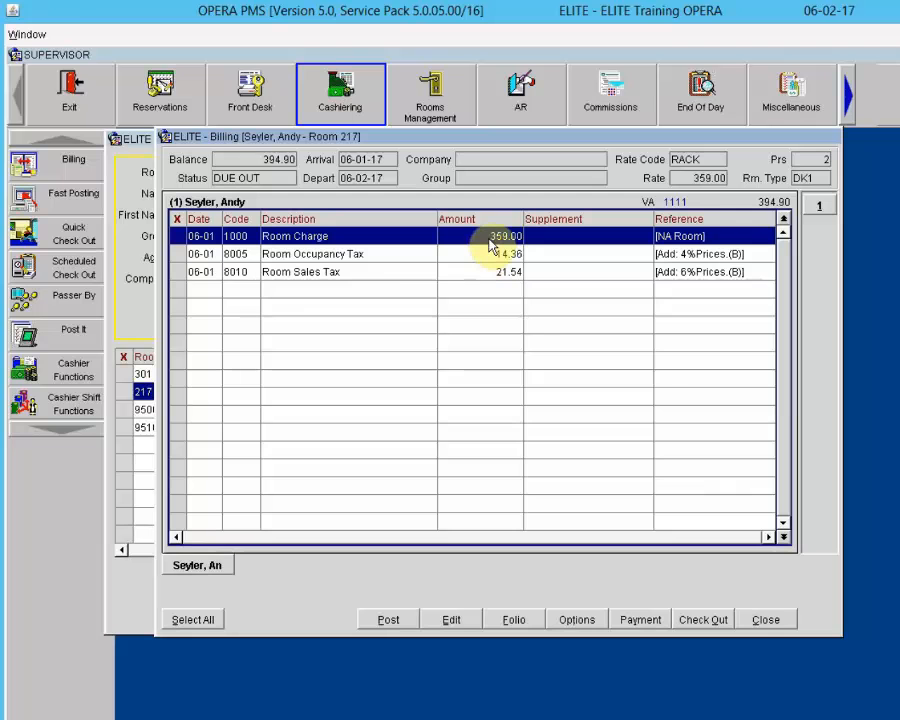
pyautogui.rightClick(491, 238)
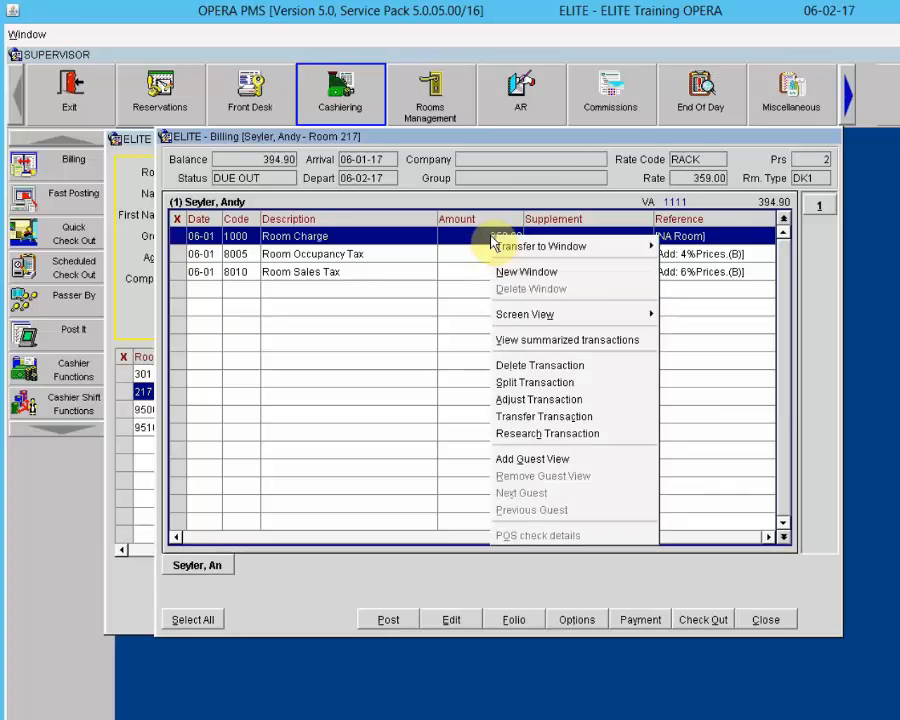
pyautogui.click(521, 385)
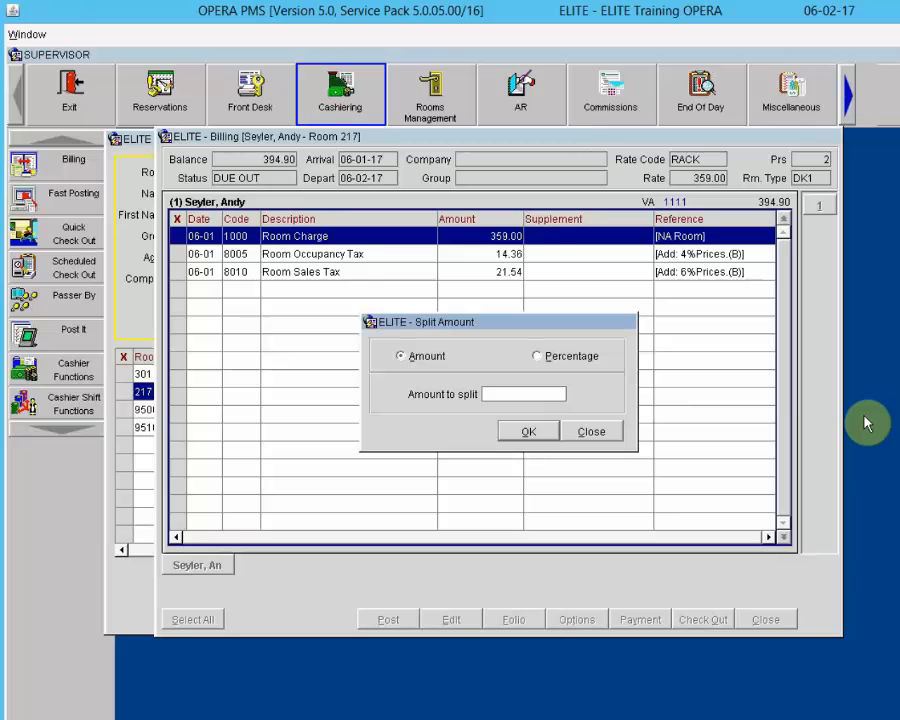
pyautogui.write('59.00')
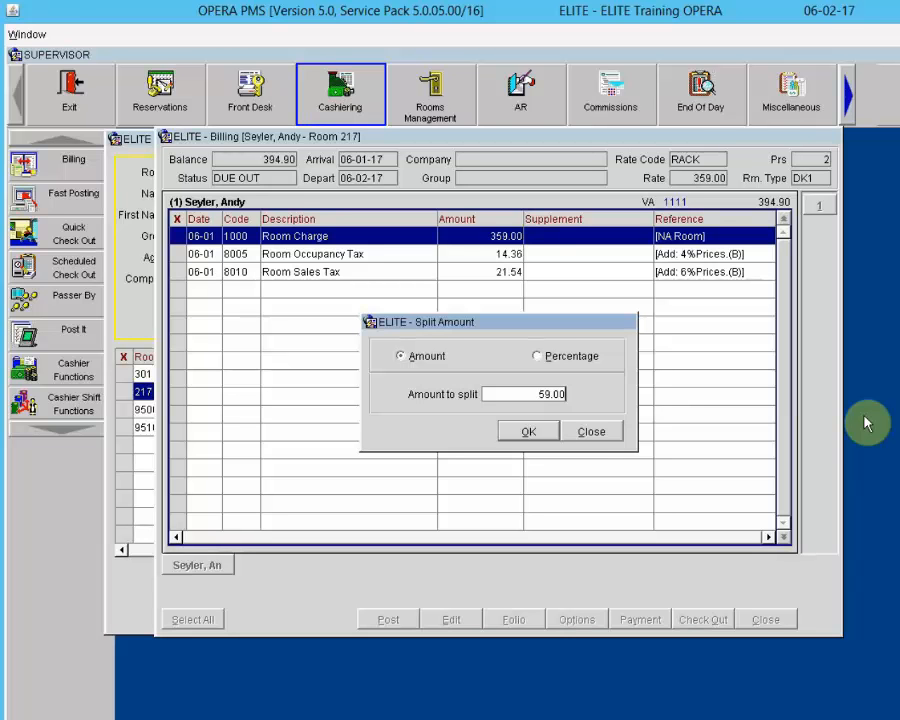
pyautogui.click(520, 431)
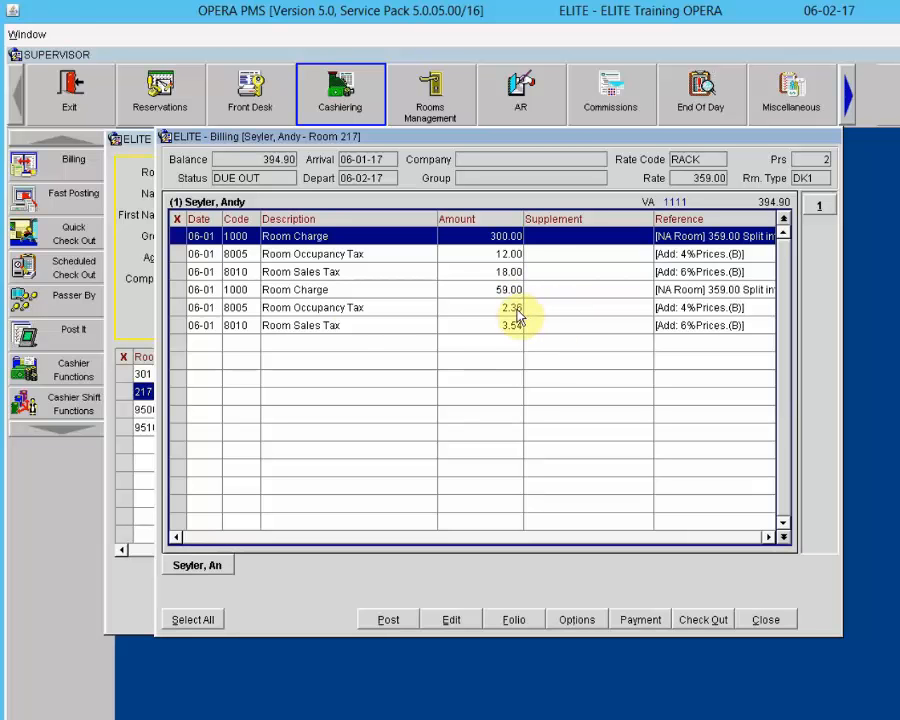
# Mark the split-off 59.00 Room Charge with its Room Occupancy Tax and Room Sales Tax lines and transfer them to billing window 2
pyautogui.click(195, 290)
pyautogui.click(182, 310)
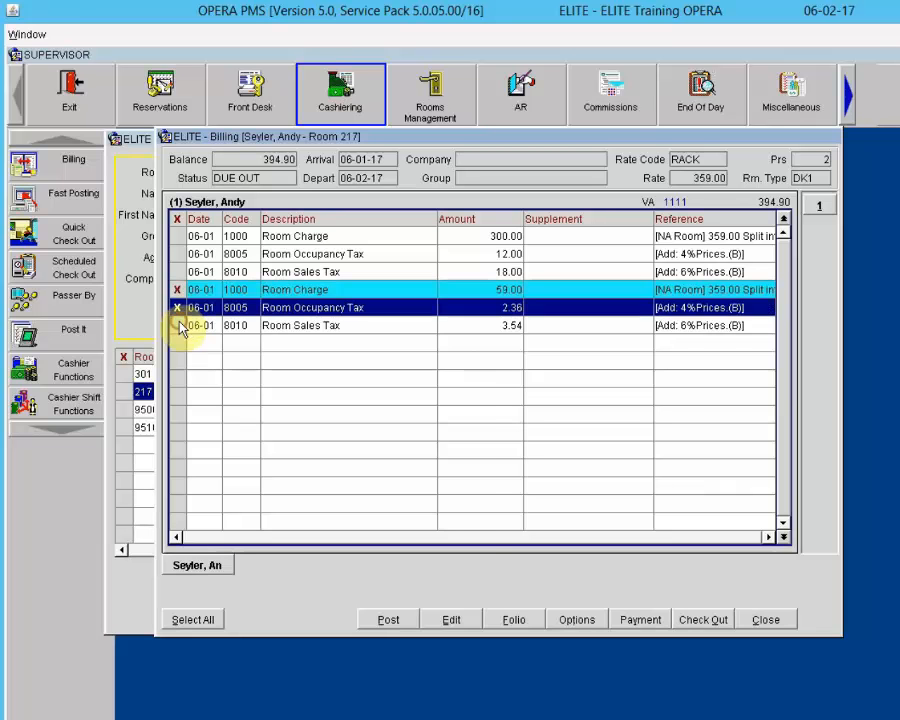
pyautogui.click(255, 325)
pyautogui.rightClick(326, 310)
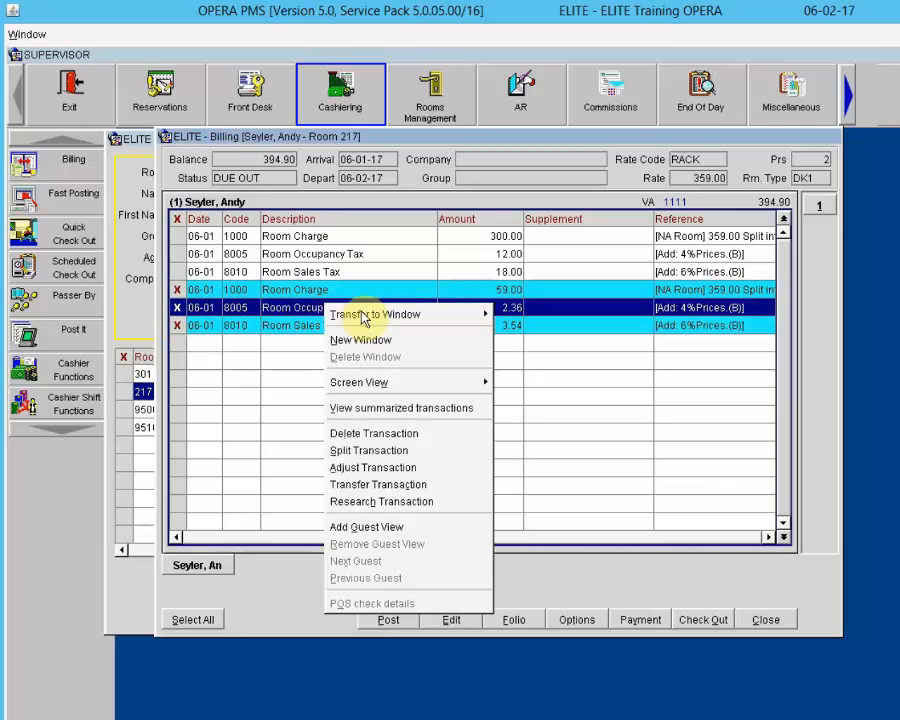
pyautogui.moveTo(446, 315)
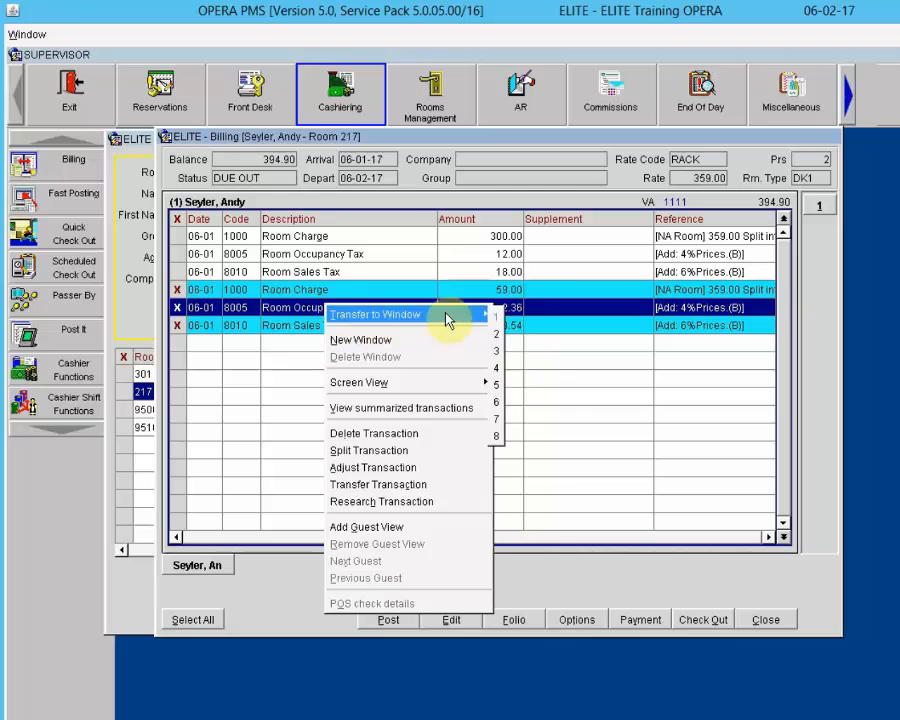
pyautogui.click(495, 334)
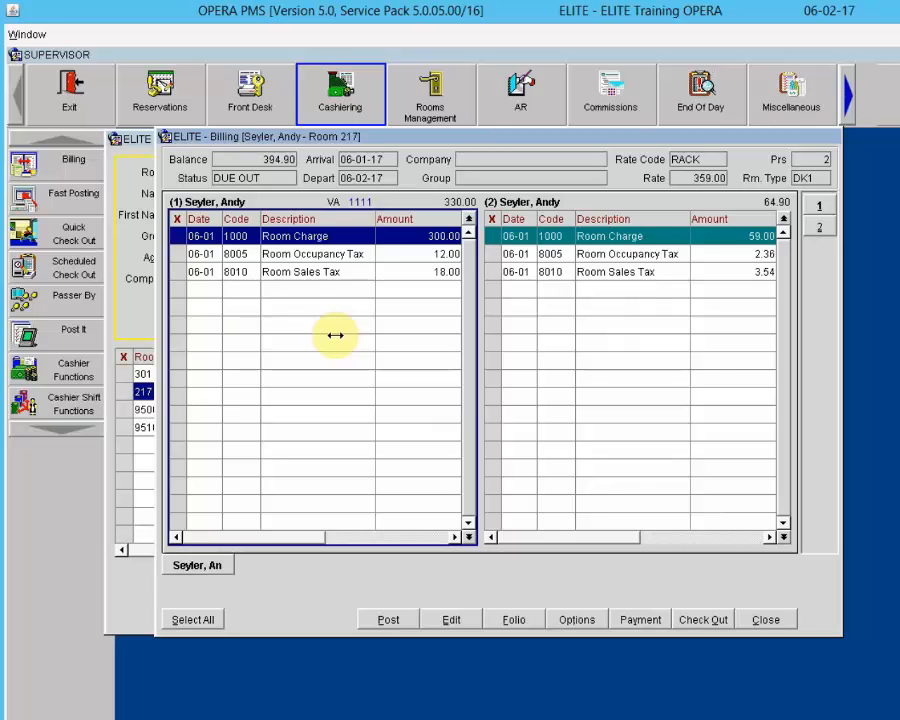
# Compare the room charge and tax lines in billing windows 1 and 2 of room 217
pyautogui.click(578, 255)
pyautogui.click(623, 238)
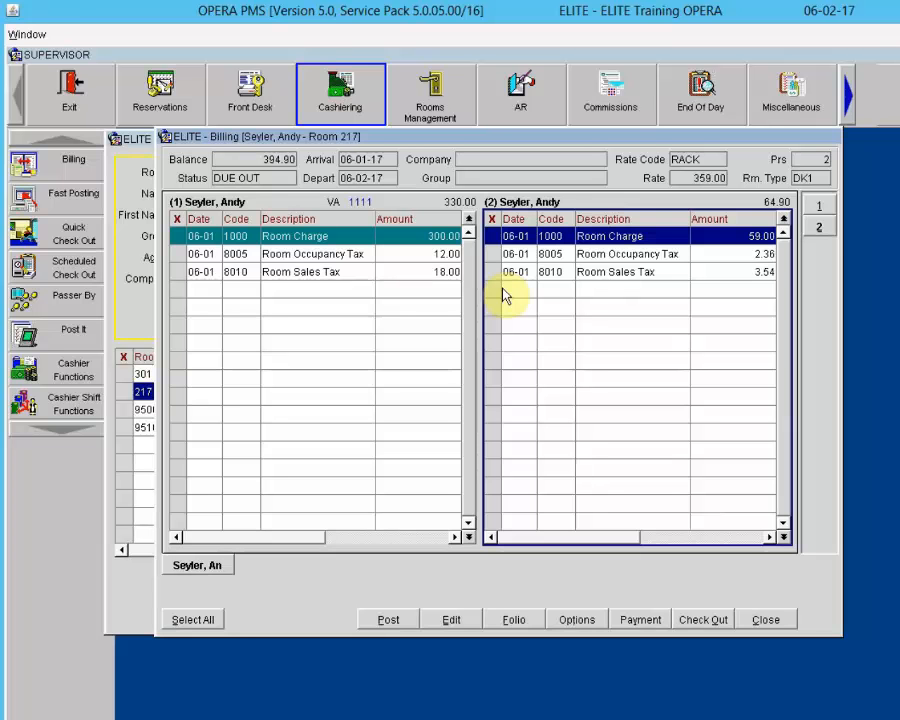
pyautogui.click(427, 243)
pyautogui.click(581, 238)
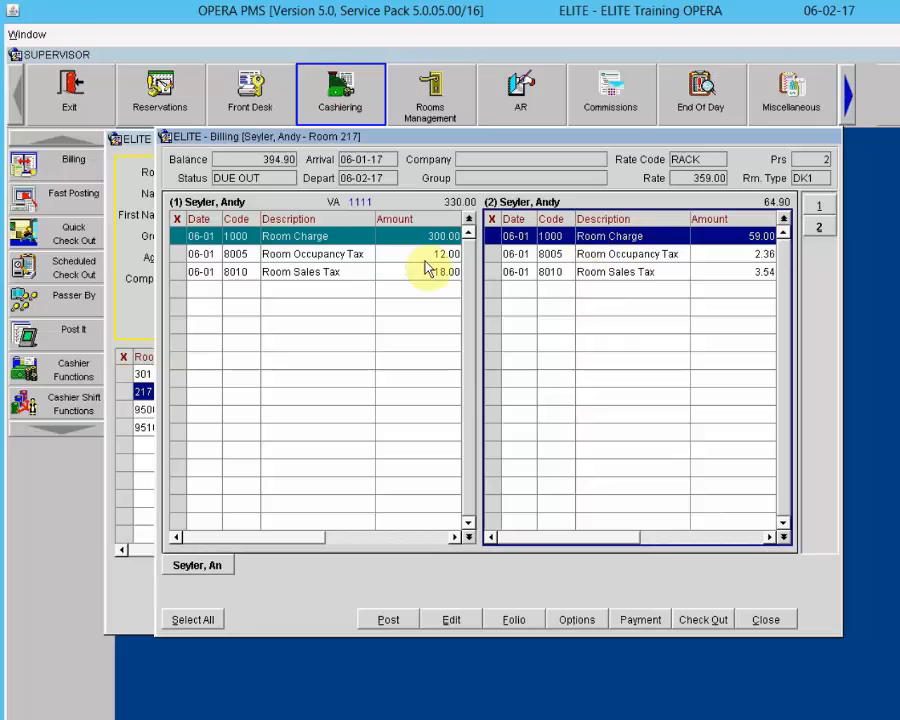
# Try to adjust the unmarked 300.00 Room Charge transaction in billing window 1
pyautogui.click(395, 234)
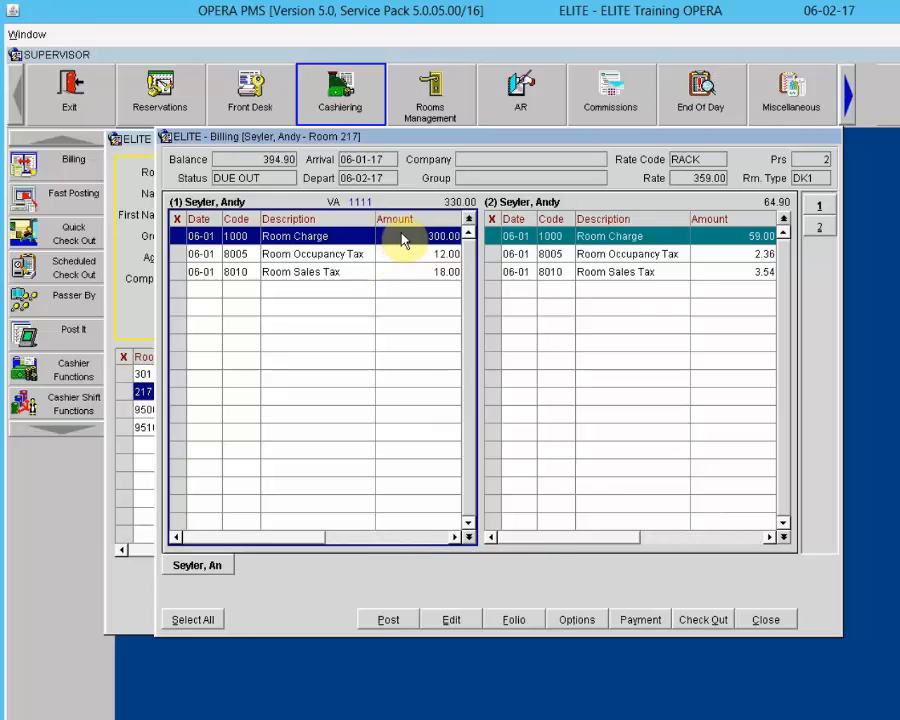
pyautogui.rightClick(390, 248)
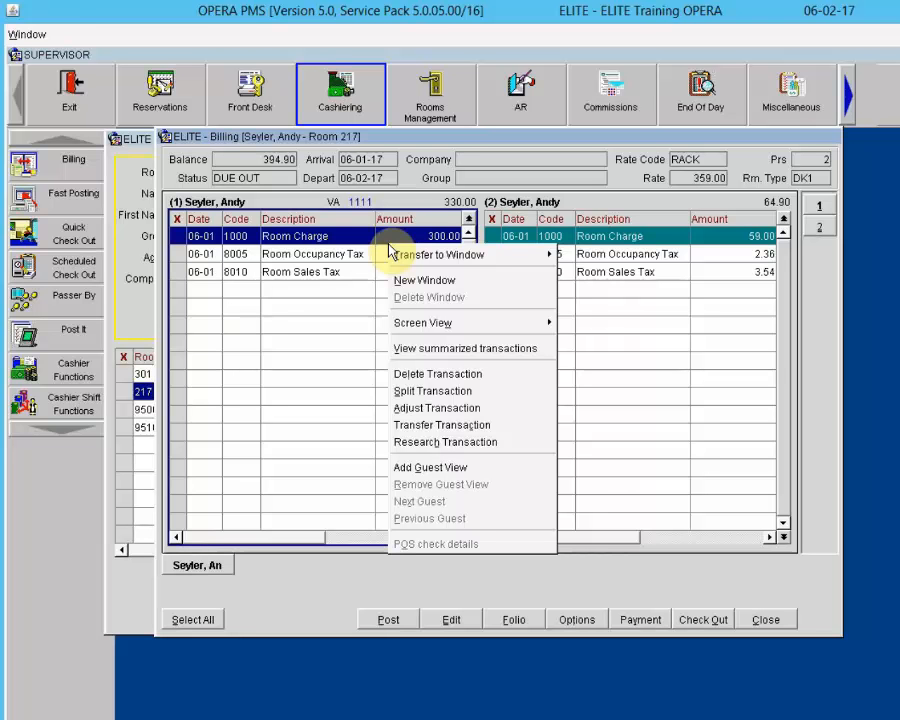
pyautogui.click(445, 408)
pyautogui.click(538, 460)
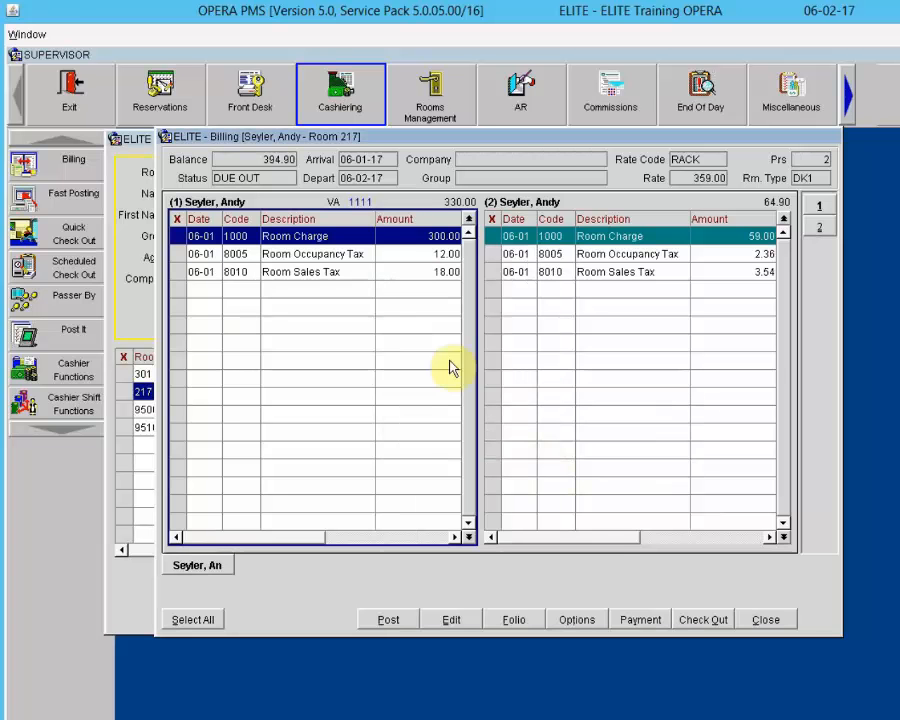
# Mark the 59.00 Room Charge in window 2, review its adjustment options, and close them without adjusting
pyautogui.click(488, 236)
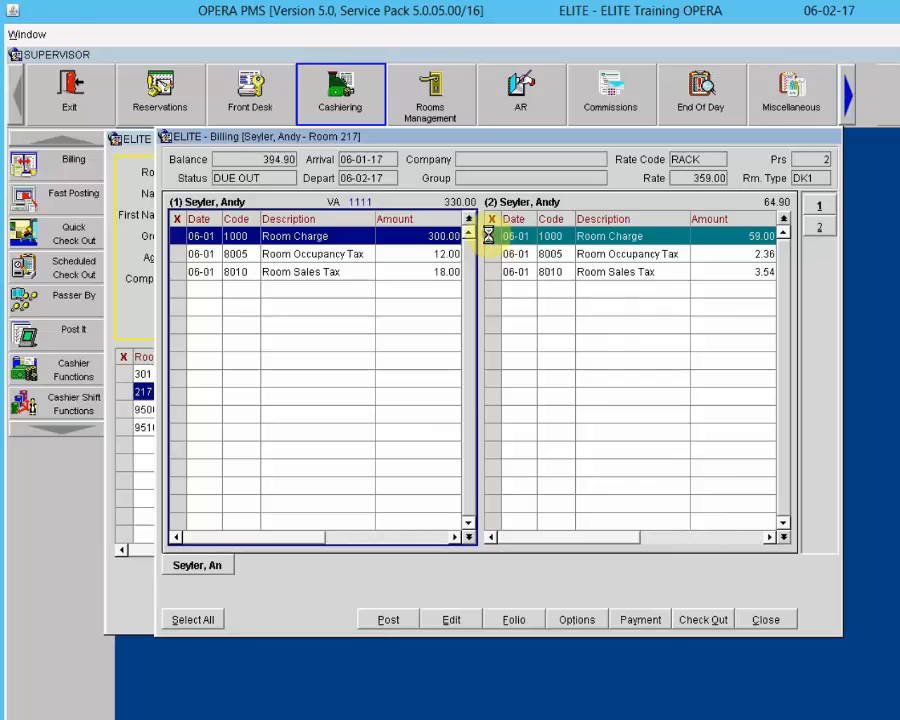
pyautogui.rightClick(557, 234)
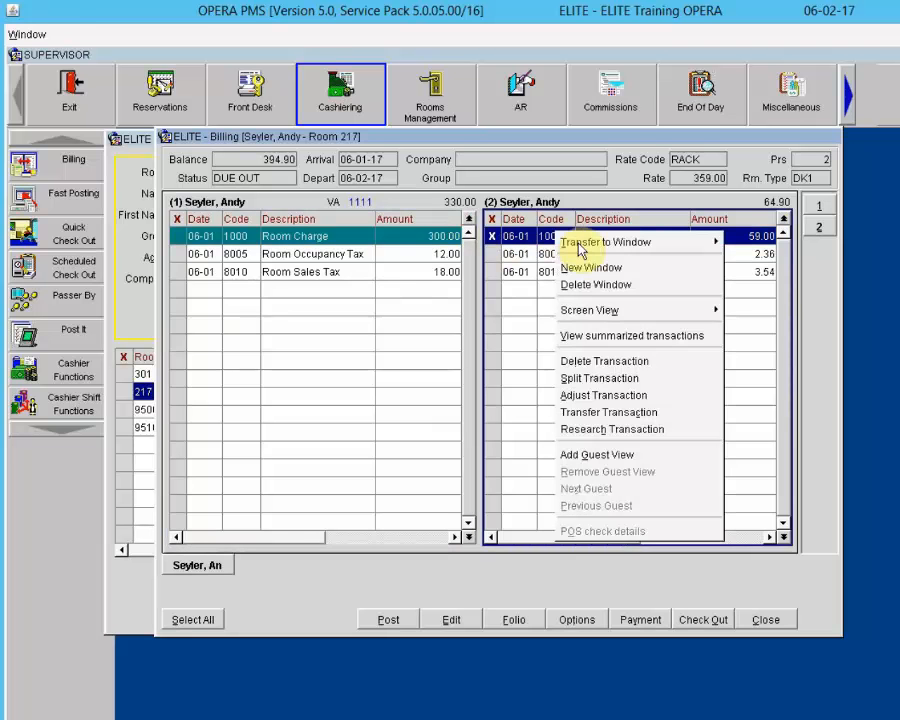
pyautogui.click(607, 396)
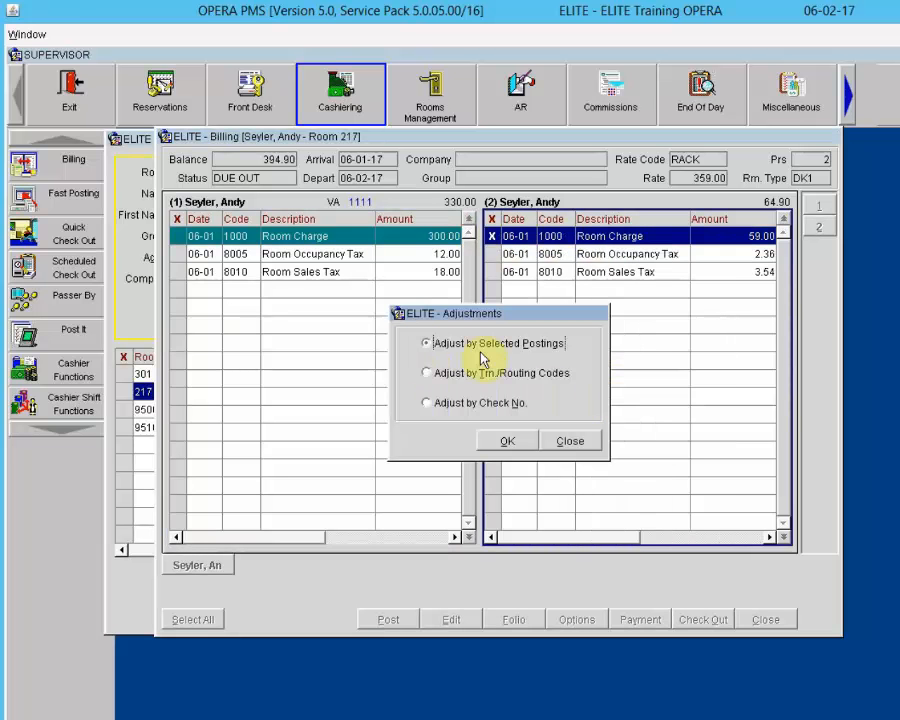
pyautogui.click(566, 442)
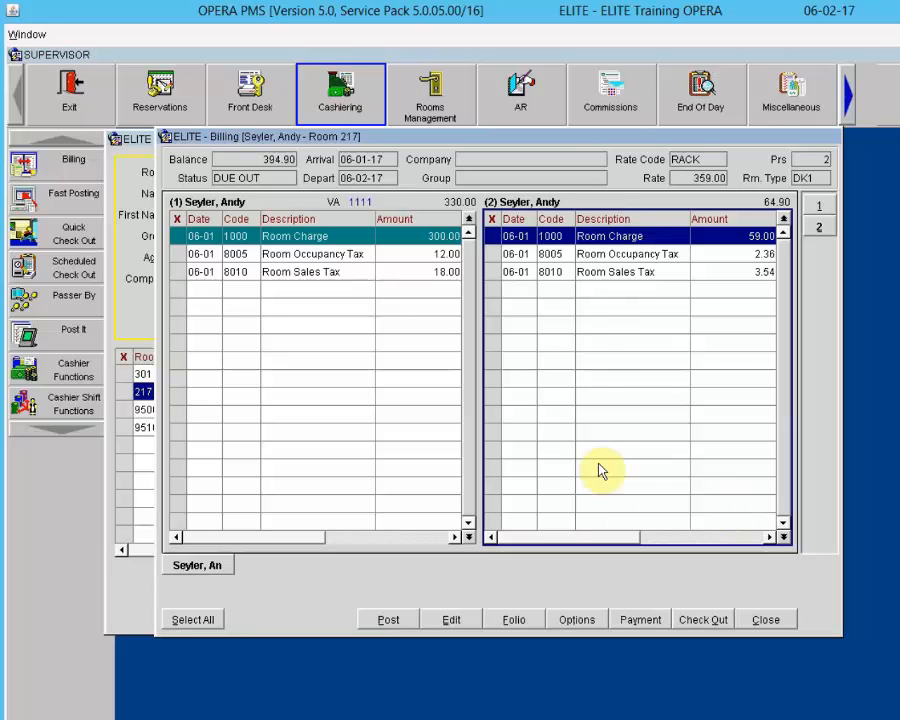
# Mark the 59.00 Room Charge in window 2 and review the room-to-room transfer options, closing them without transferring
pyautogui.rightClick(543, 320)
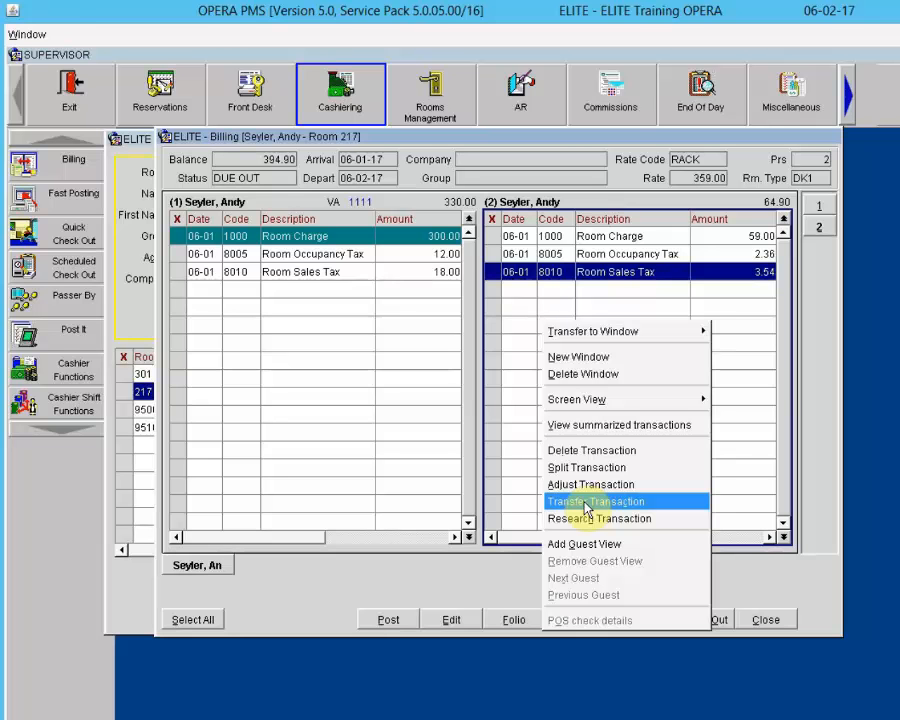
pyautogui.click(510, 392)
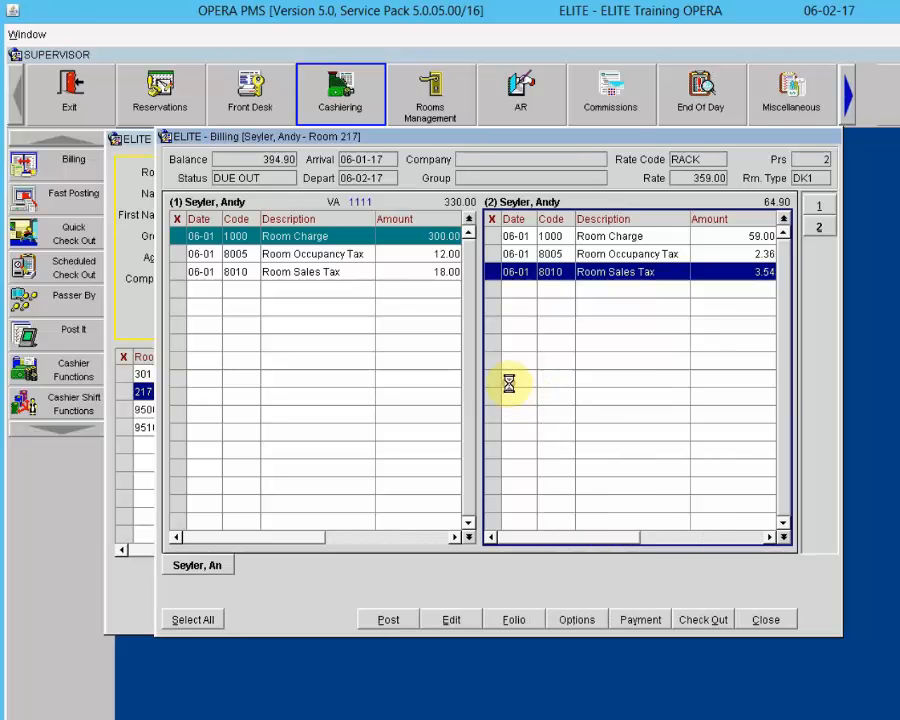
pyautogui.click(495, 236)
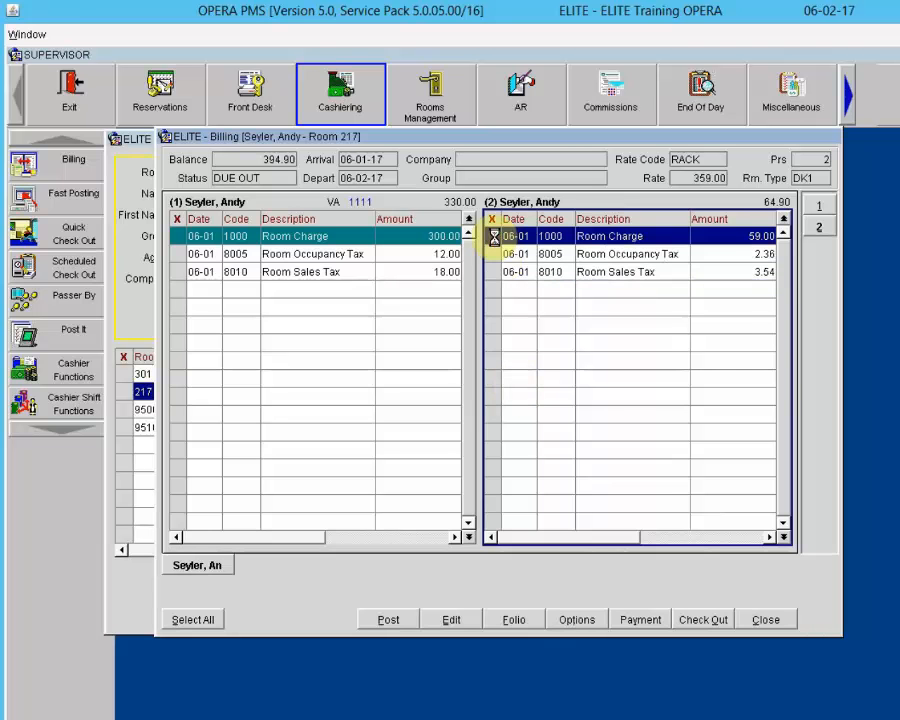
pyautogui.rightClick(571, 240)
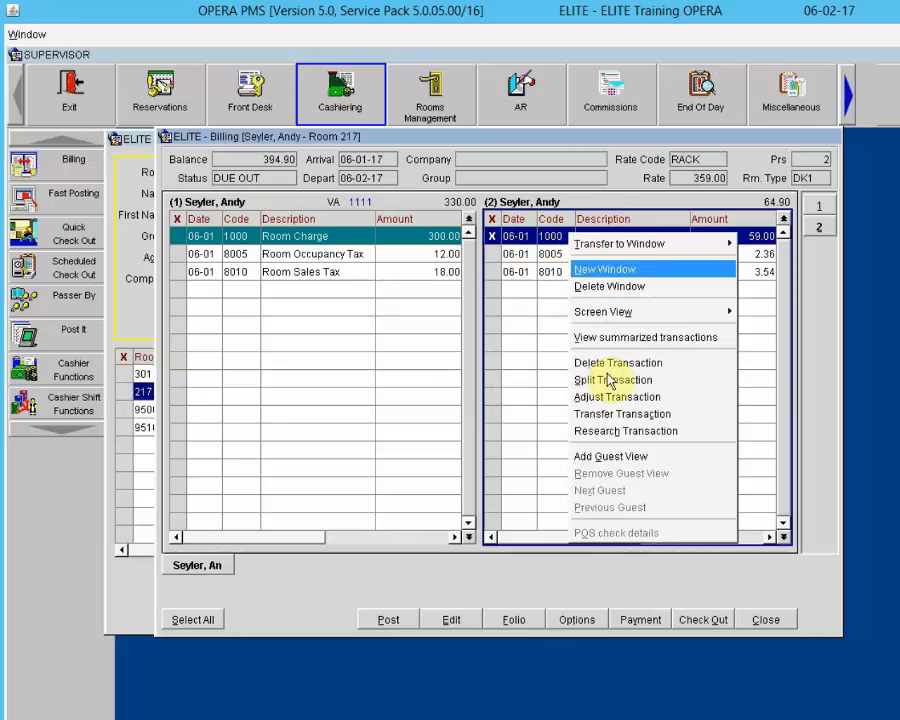
pyautogui.click(598, 416)
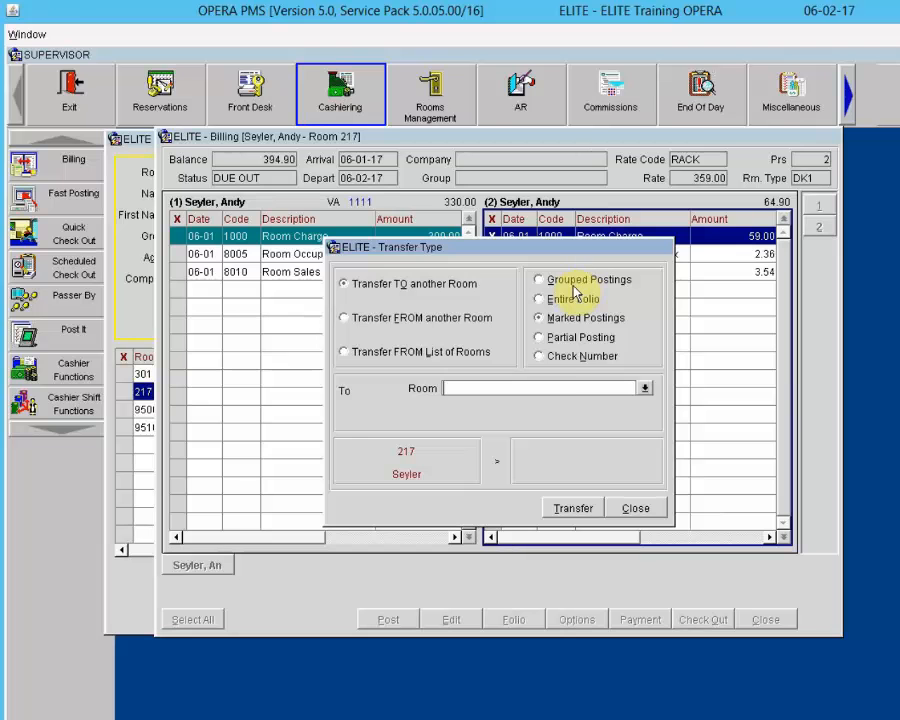
pyautogui.click(648, 508)
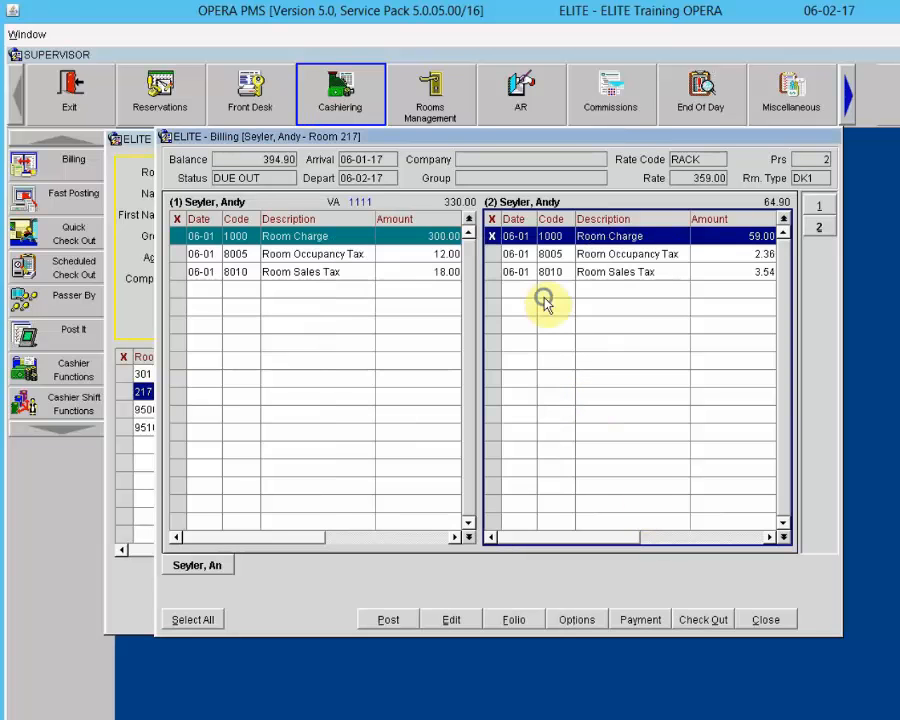
# Research the transactions in billing window 2 and return to the billing screen
pyautogui.rightClick(544, 303)
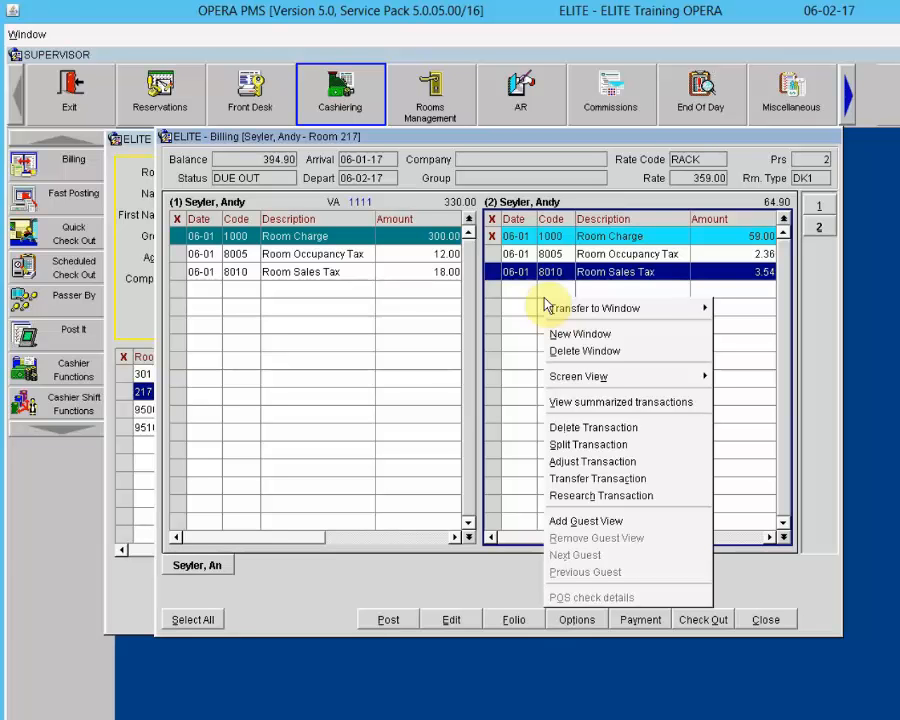
pyautogui.click(585, 497)
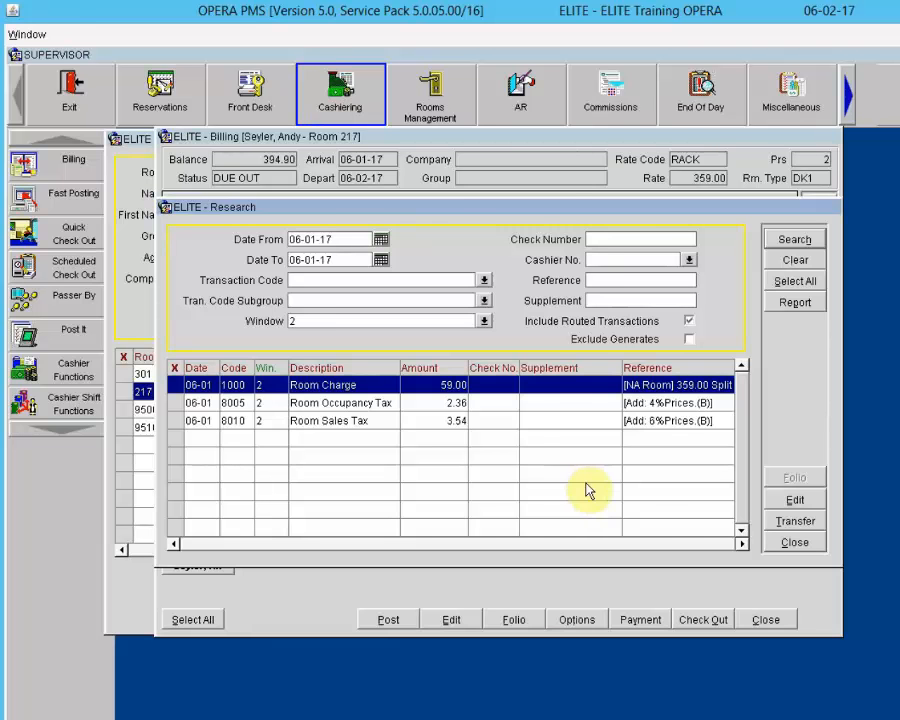
pyautogui.click(793, 542)
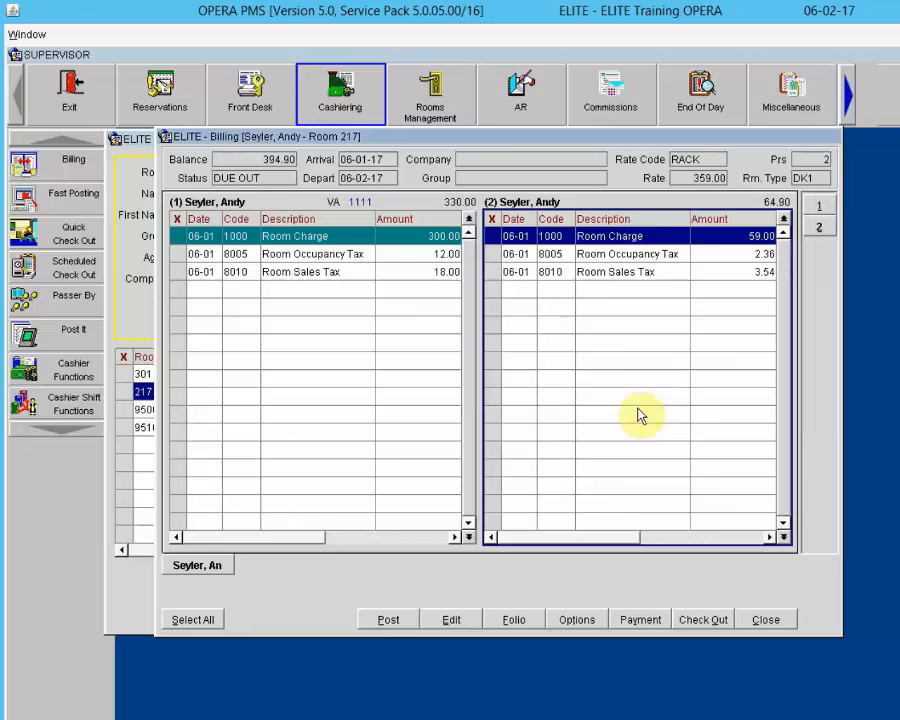
# Search all in-house guests and add guest views for rooms 305 and 117 to the billing screen
pyautogui.rightClick(545, 333)
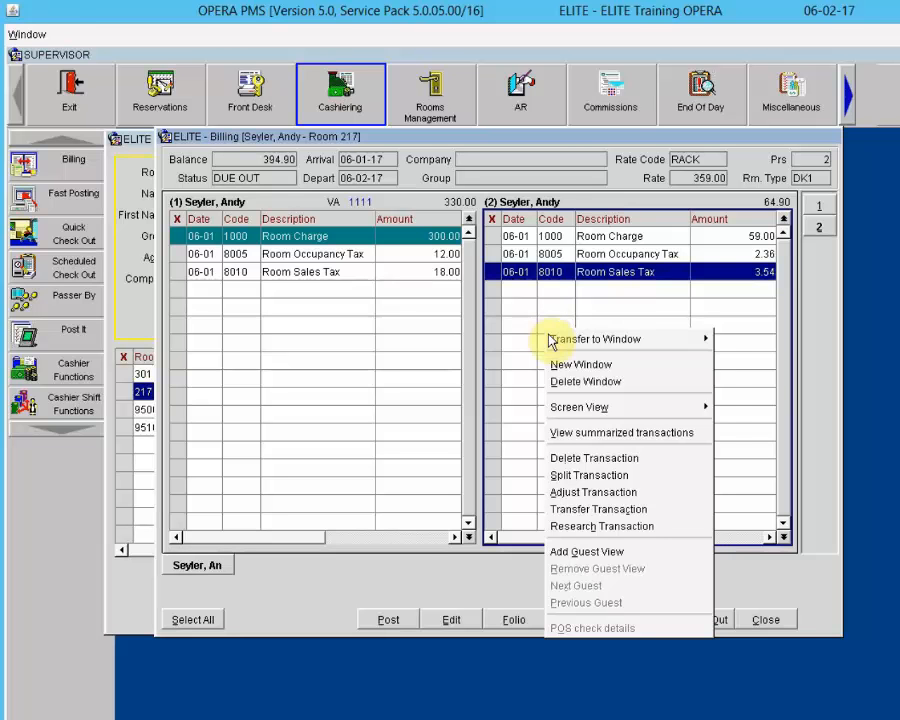
pyautogui.click(551, 341)
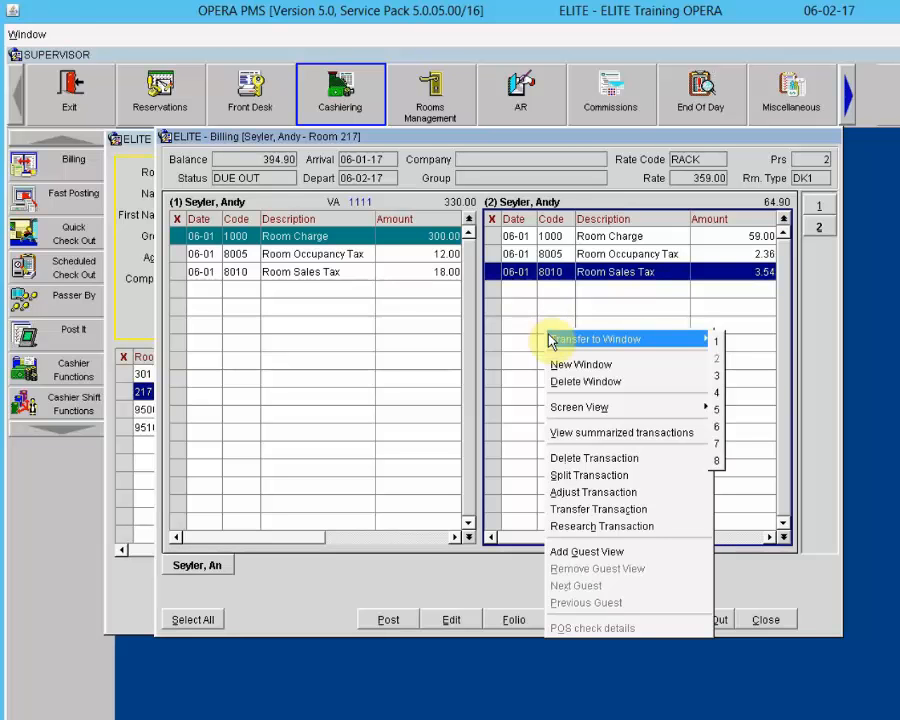
pyautogui.click(588, 552)
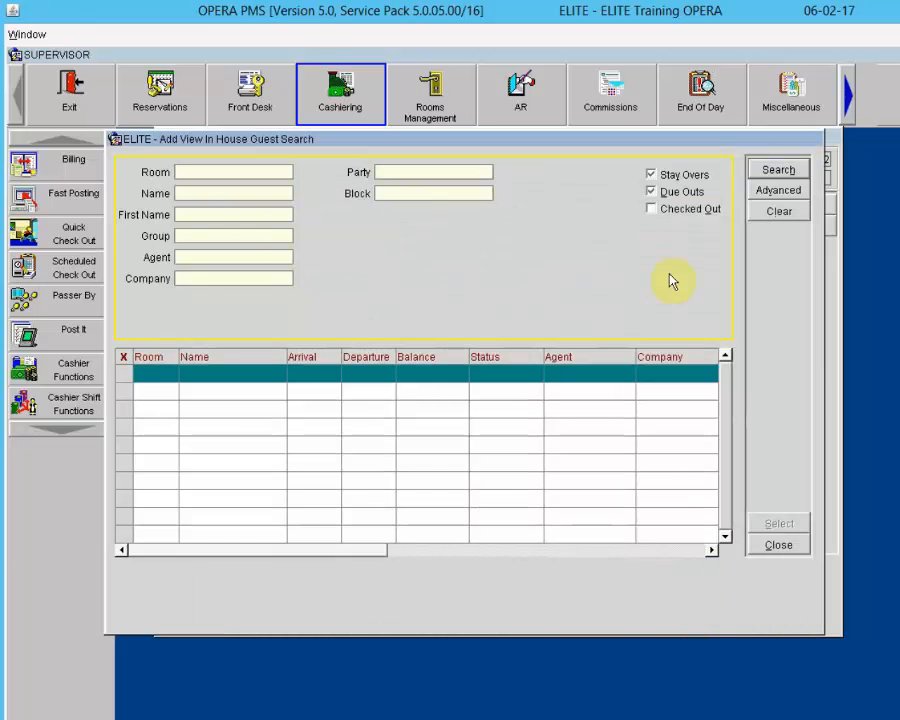
pyautogui.click(774, 172)
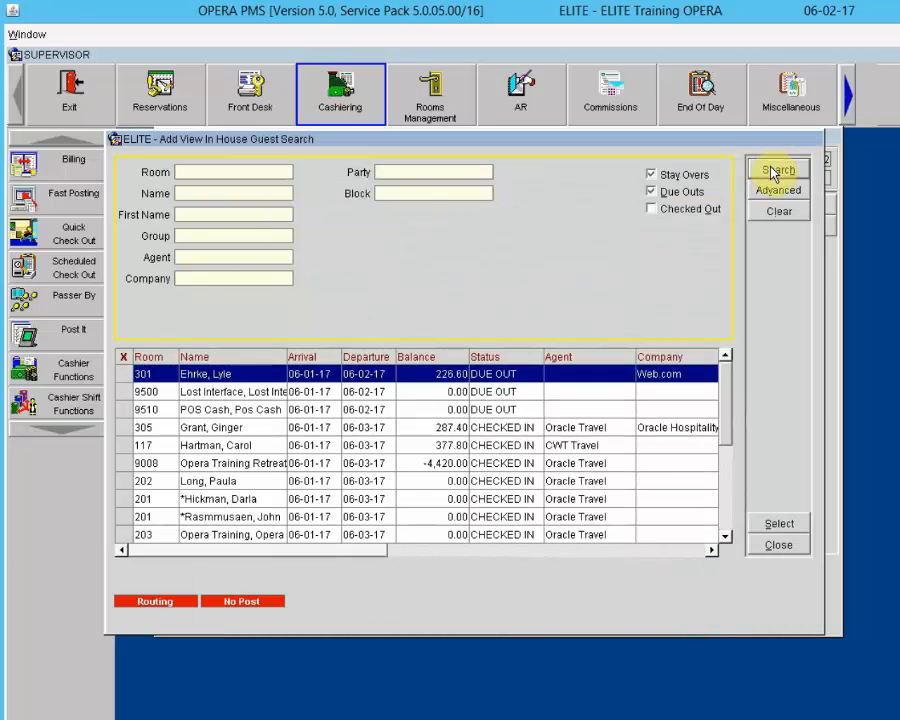
pyautogui.click(480, 430)
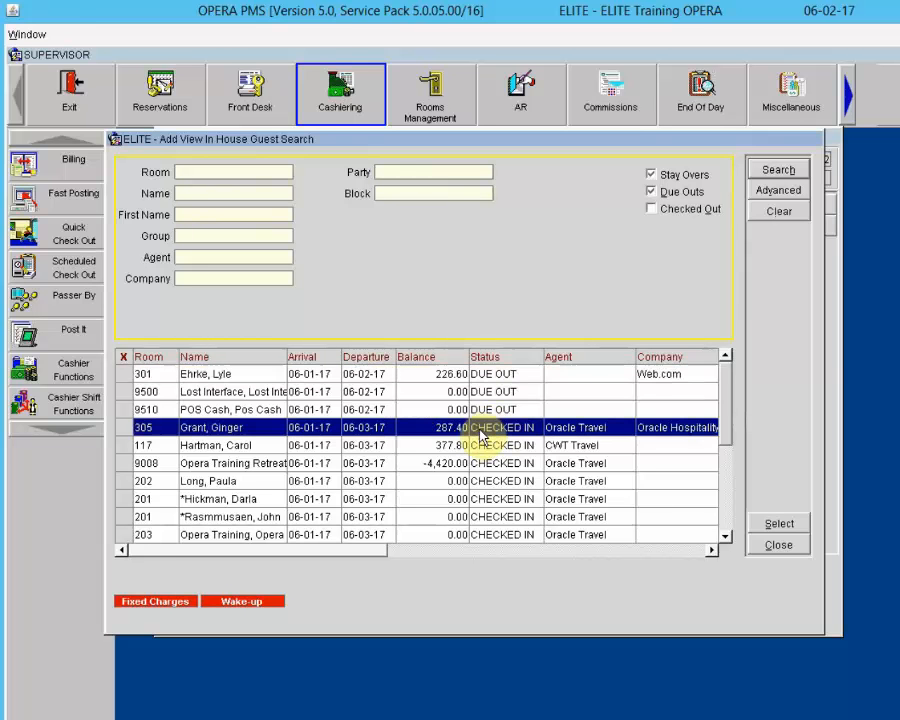
pyautogui.click(124, 427)
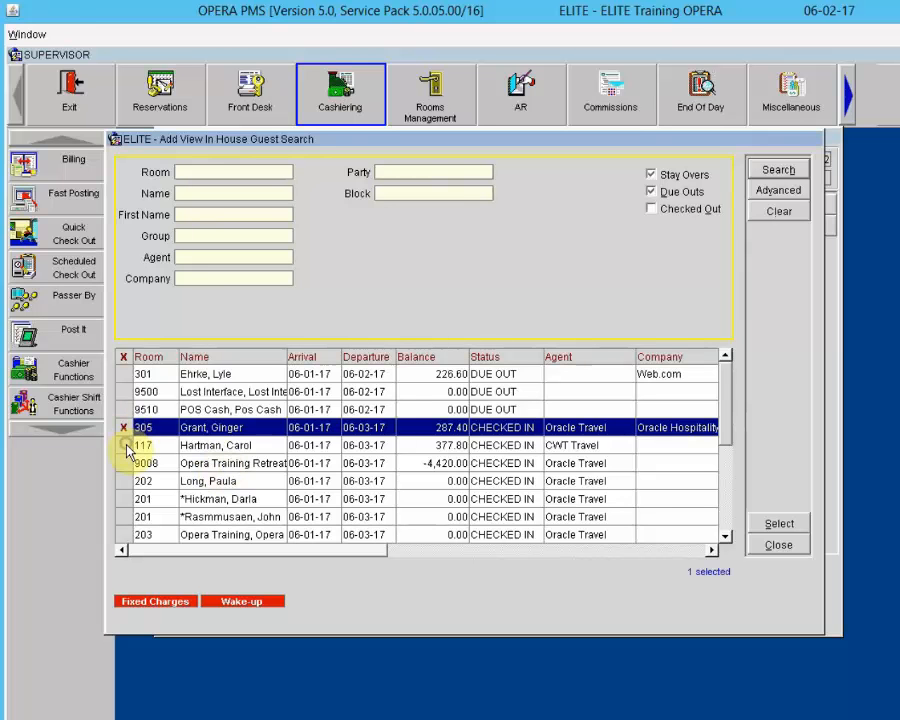
pyautogui.click(124, 445)
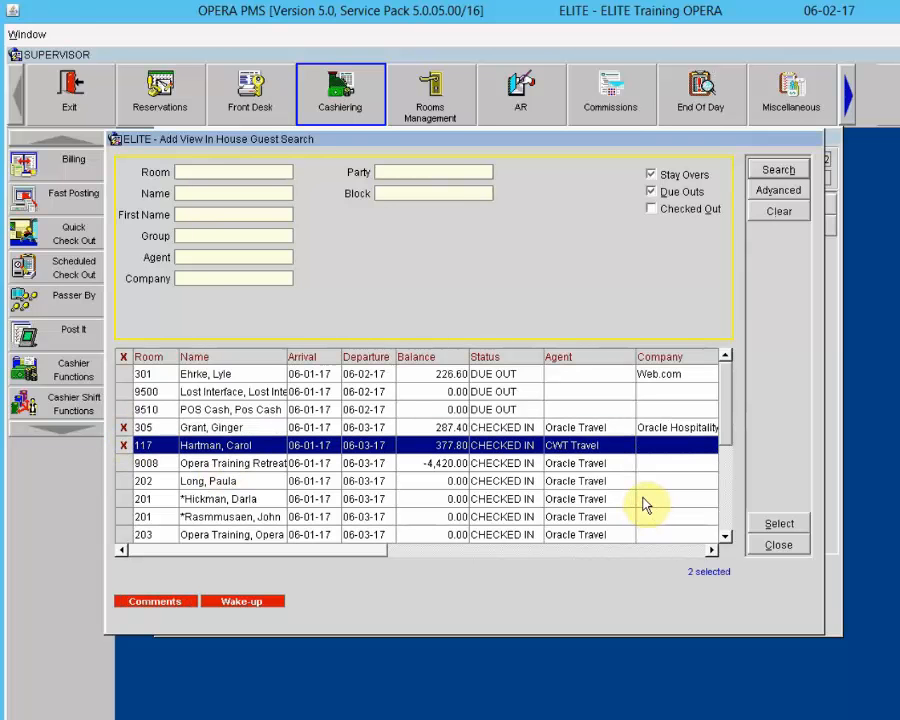
pyautogui.click(780, 523)
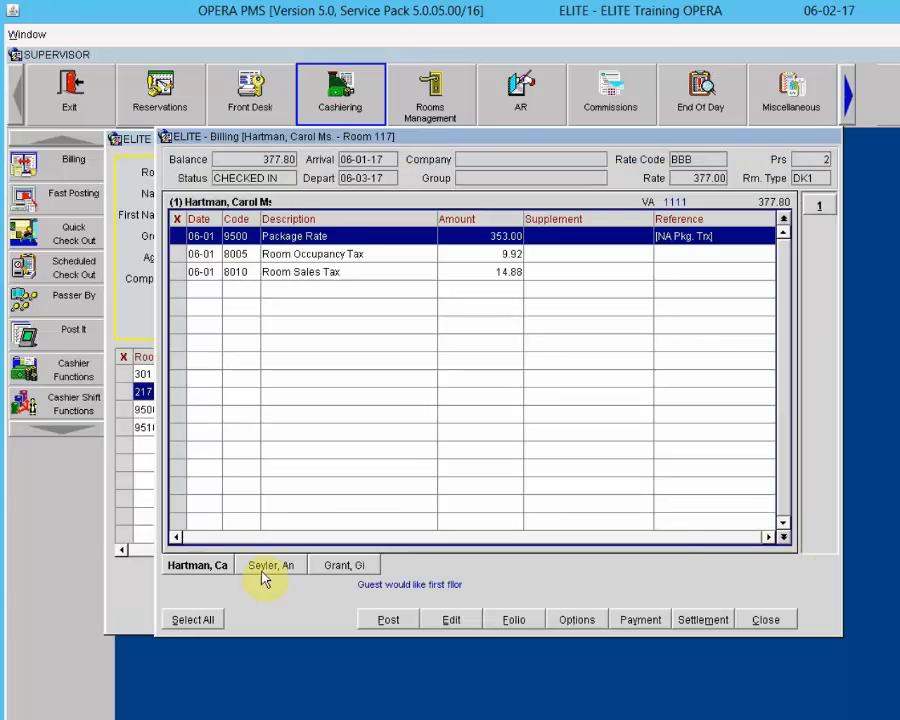
# Switch between the guest views of rooms 217, 305 and 117 to examine each guest's charges
pyautogui.click(265, 566)
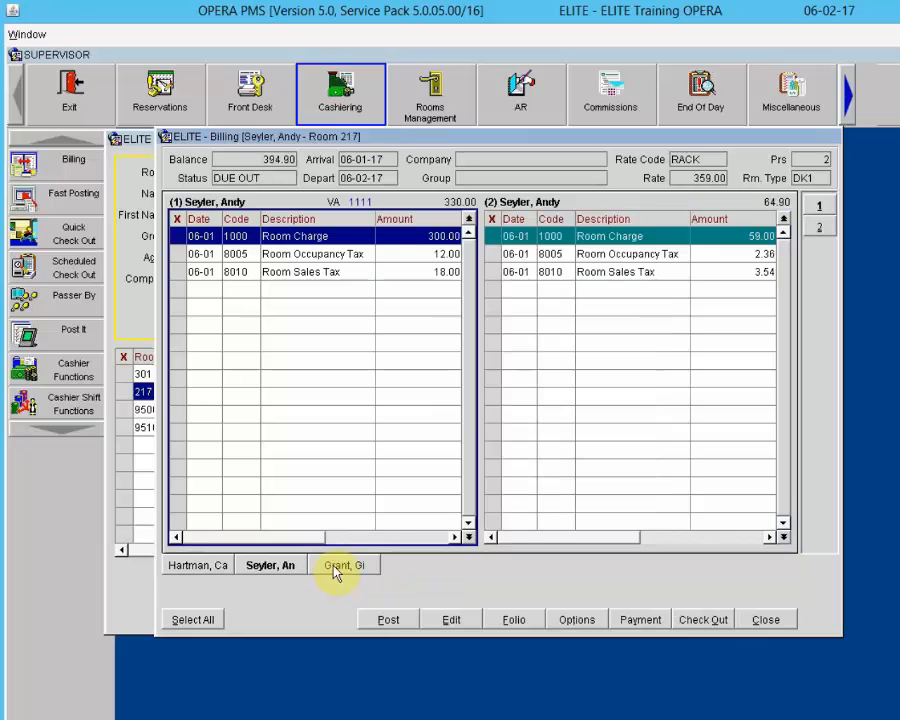
pyautogui.click(334, 567)
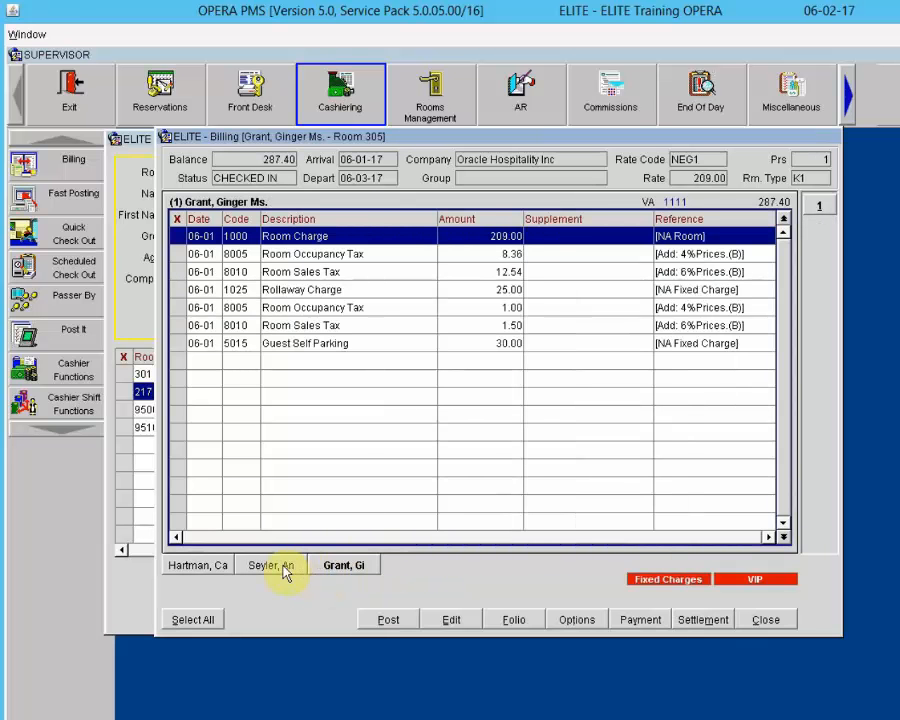
pyautogui.click(284, 568)
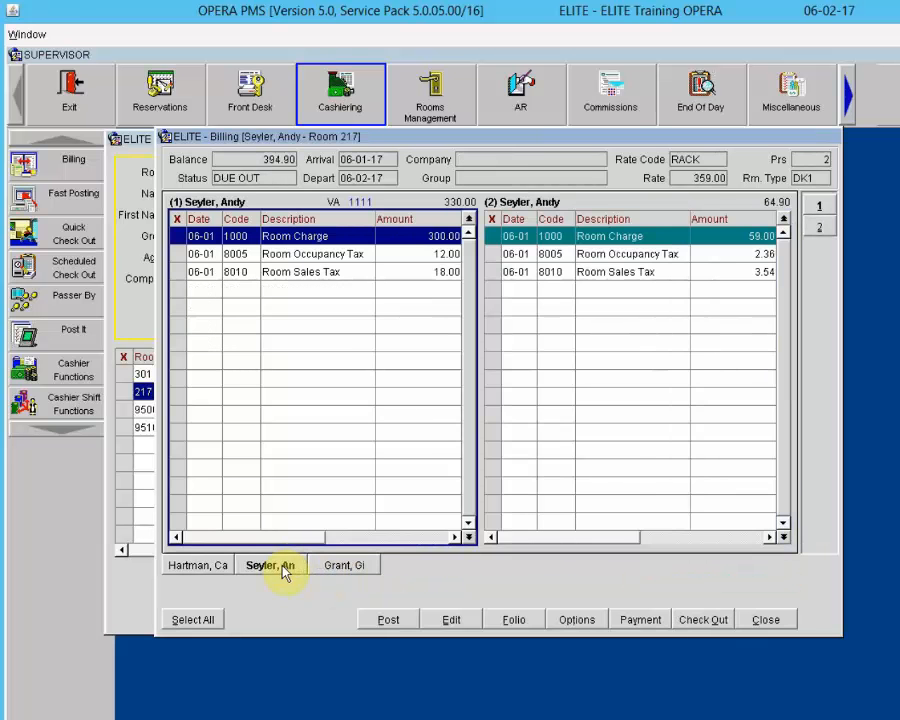
pyautogui.click(336, 570)
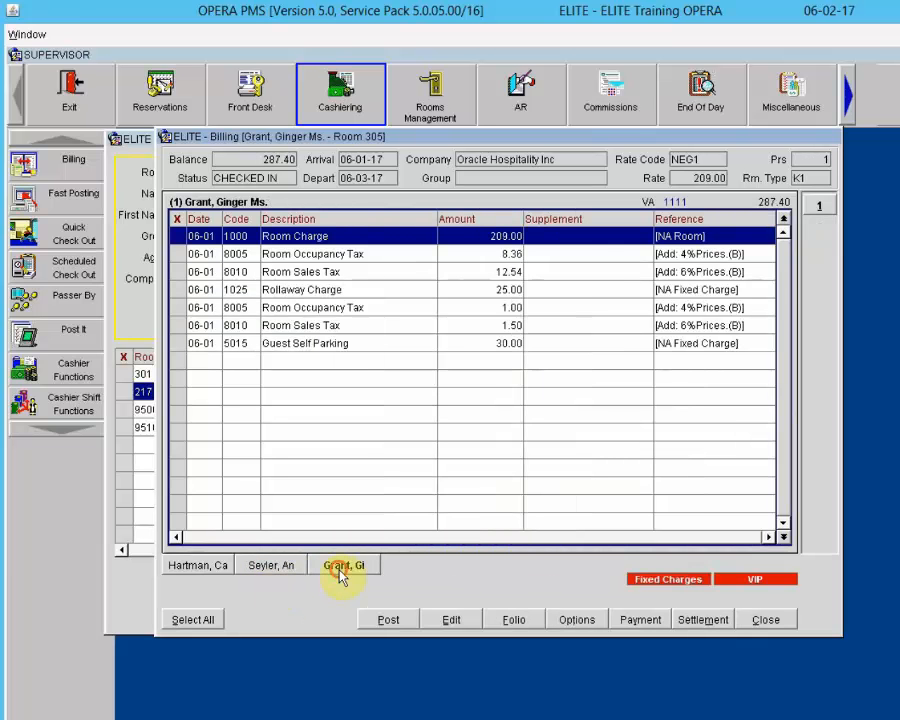
pyautogui.click(276, 566)
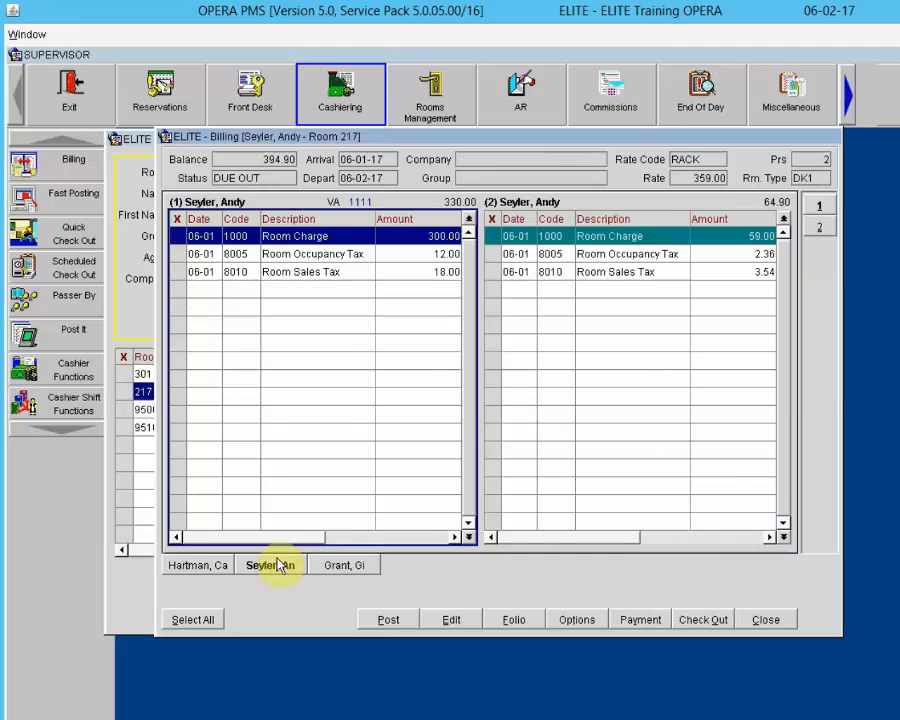
pyautogui.click(217, 567)
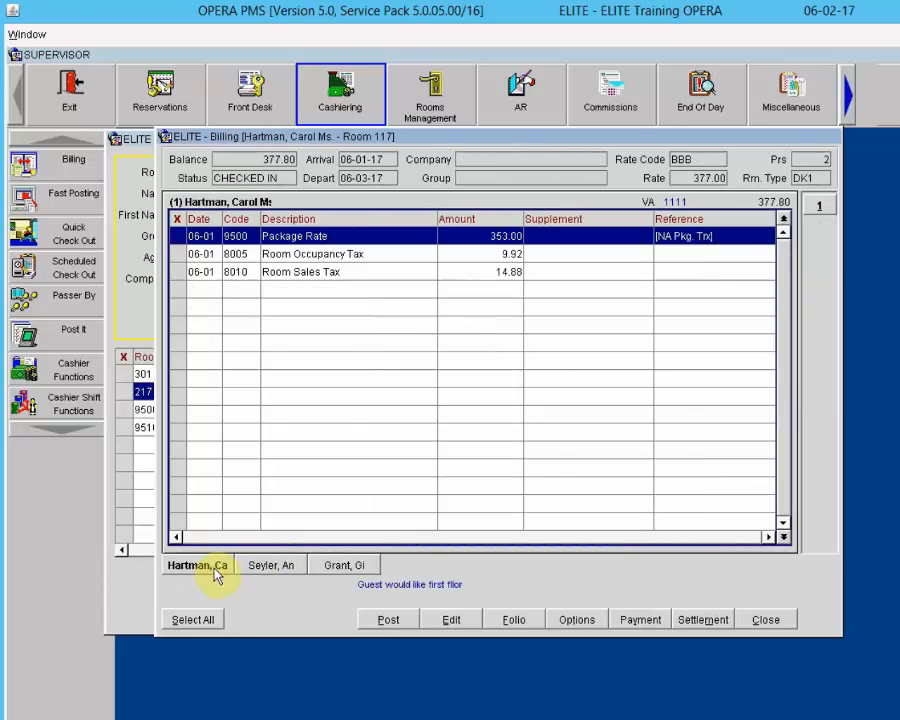
# Remove the guest views for rooms 305 and 117 from the billing screen, keeping only room 217
pyautogui.click(360, 565)
pyautogui.rightClick(358, 566)
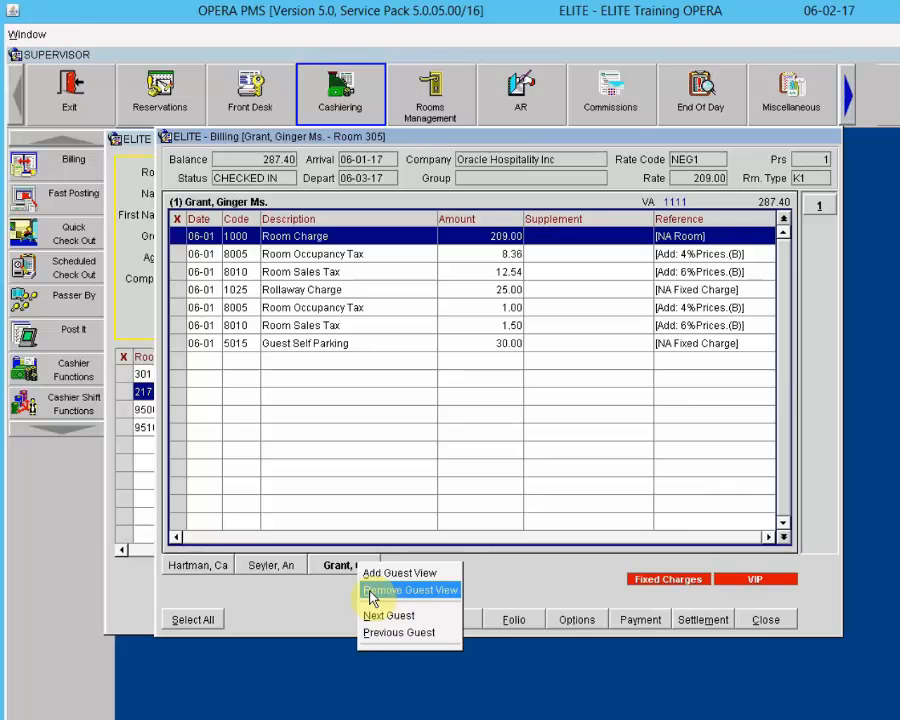
pyautogui.click(370, 592)
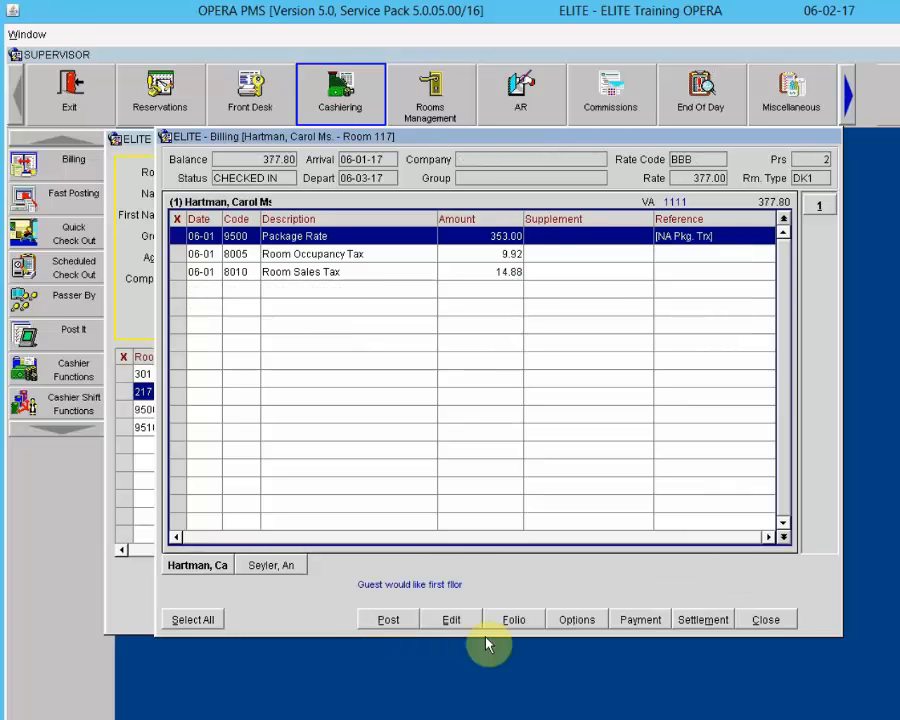
pyautogui.rightClick(185, 568)
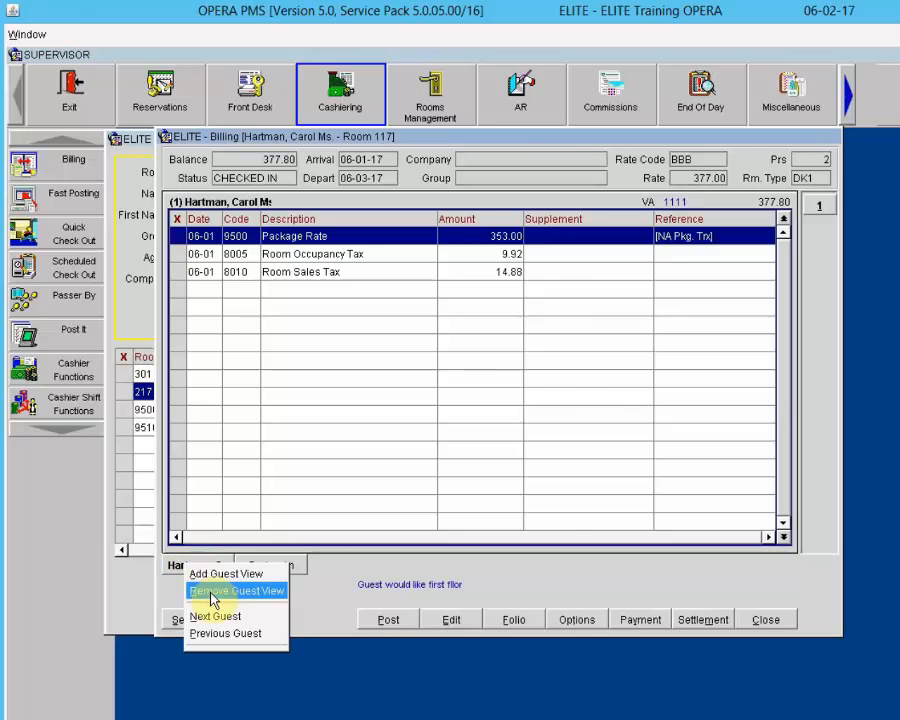
pyautogui.click(212, 594)
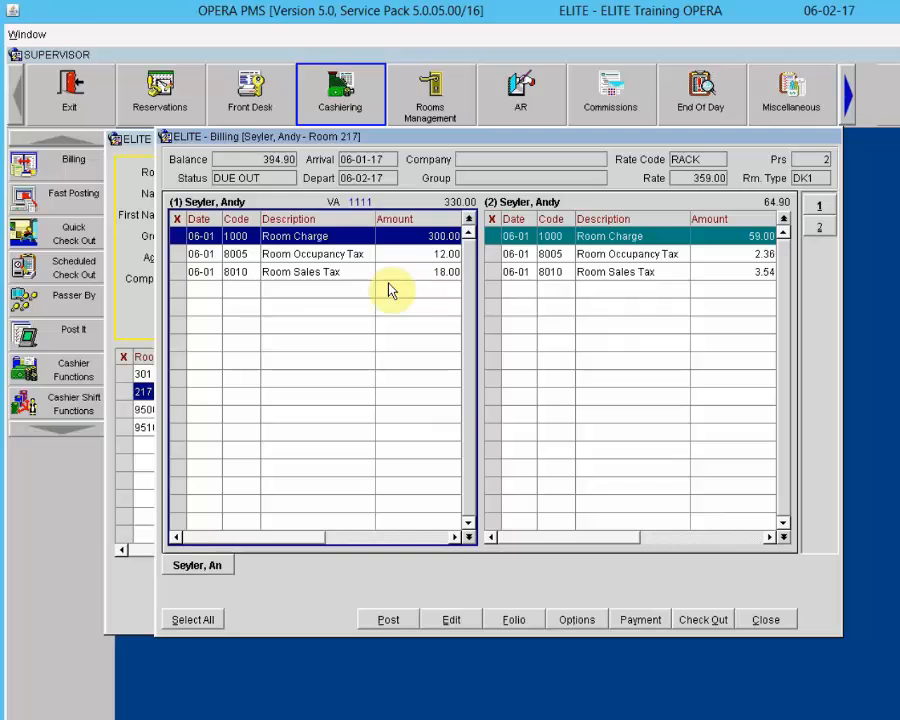
pyautogui.click(713, 237)
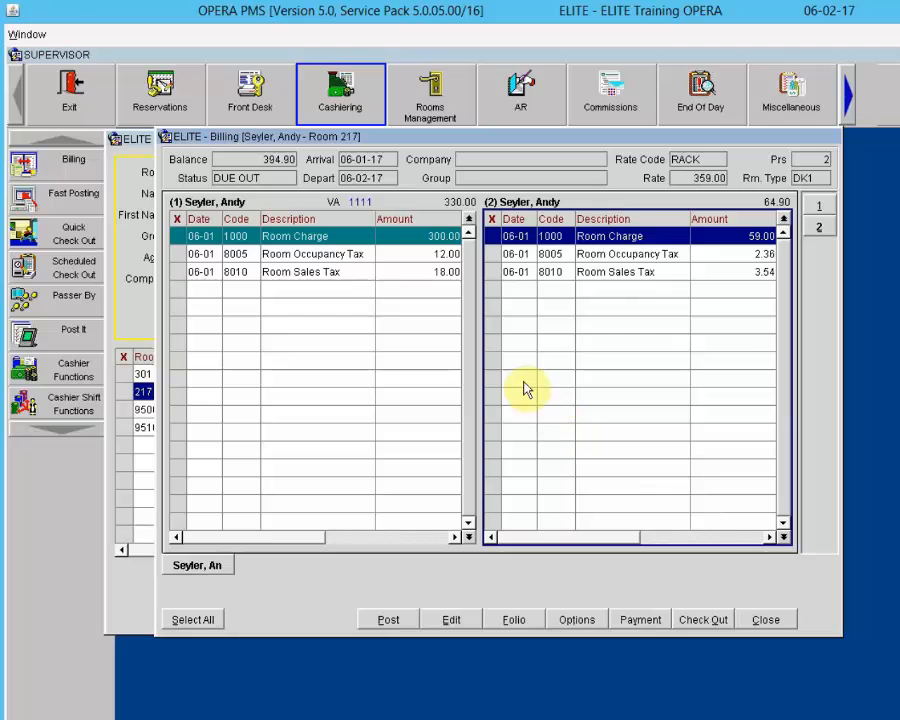
pyautogui.click(541, 343)
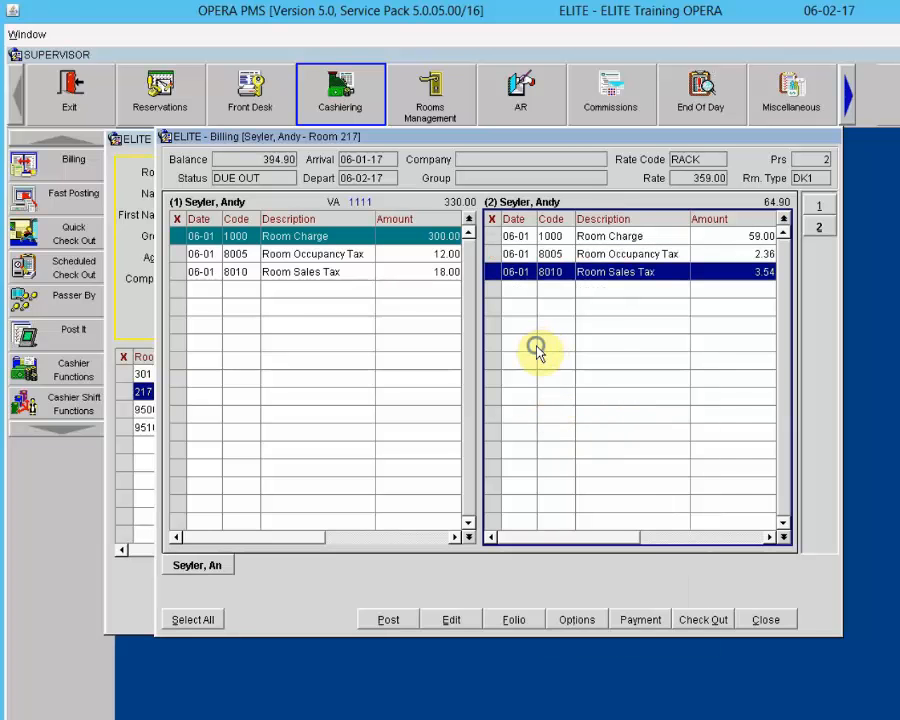
pyautogui.rightClick(537, 350)
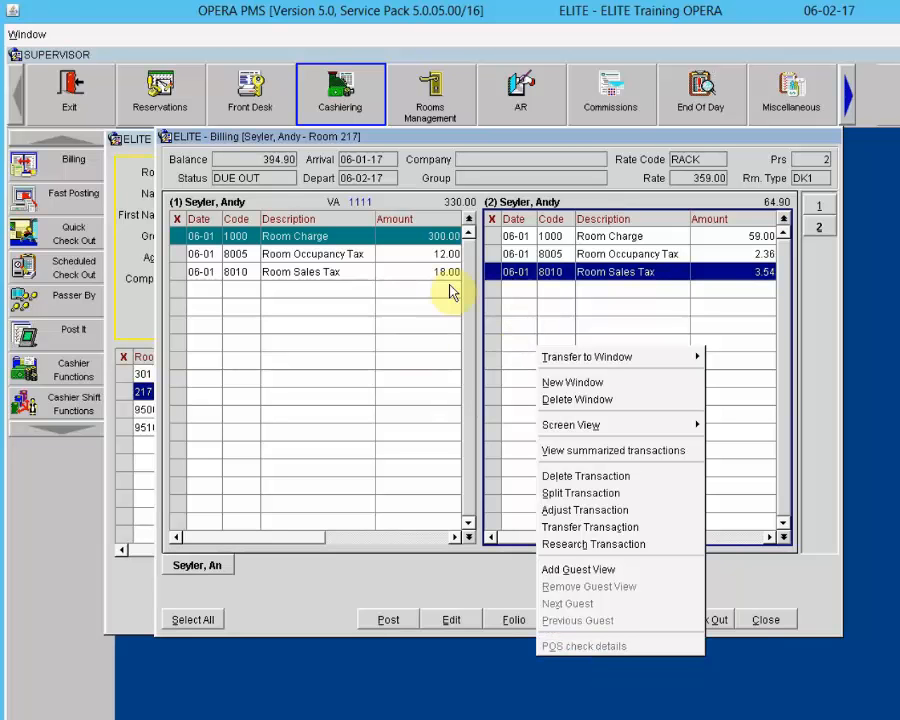
pyautogui.click(423, 291)
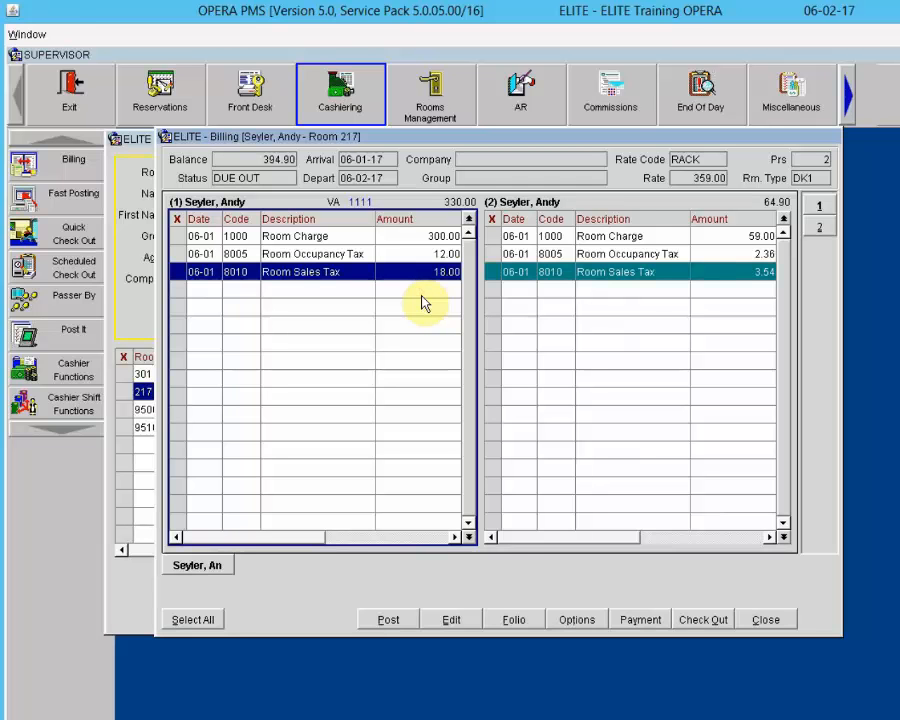
pyautogui.rightClick(362, 276)
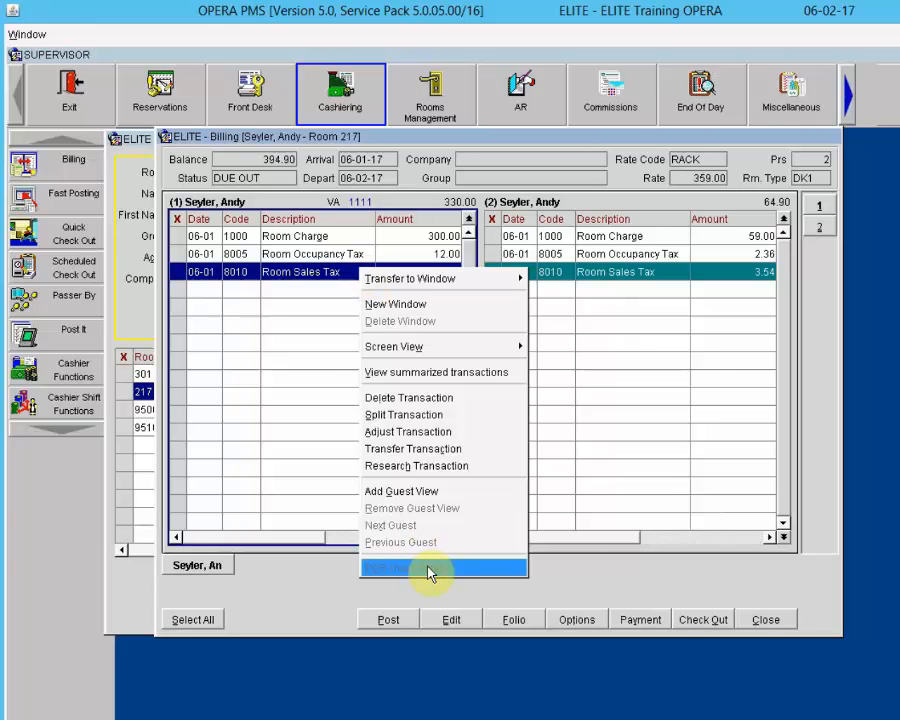
pyautogui.click(652, 464)
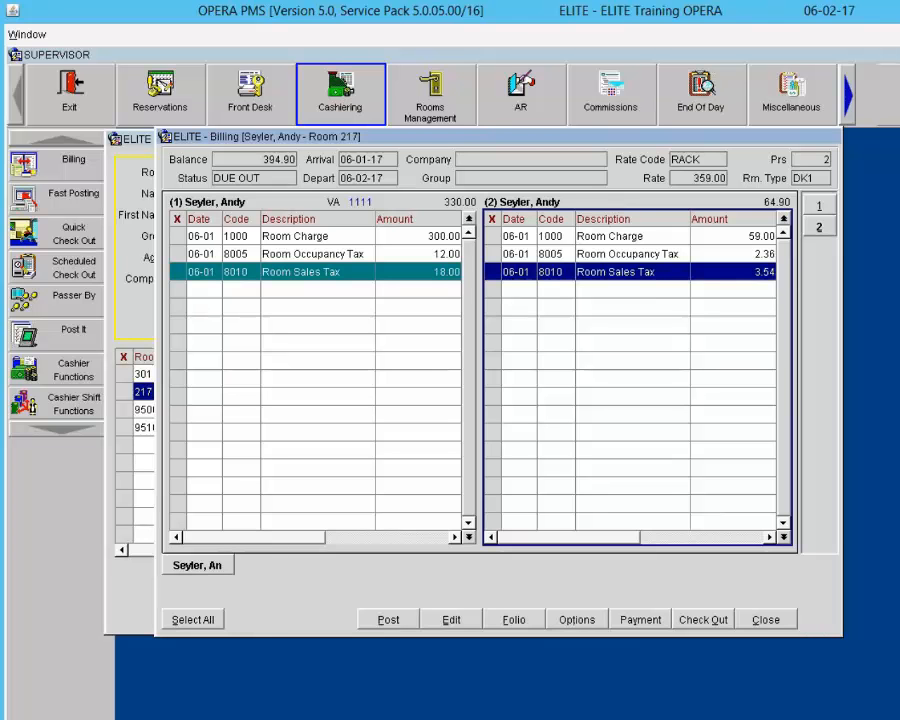
# Close room 217's billing, open billing for the due-out guest in room 301, and select the Room Charge in the Web.com window
pyautogui.click(765, 620)
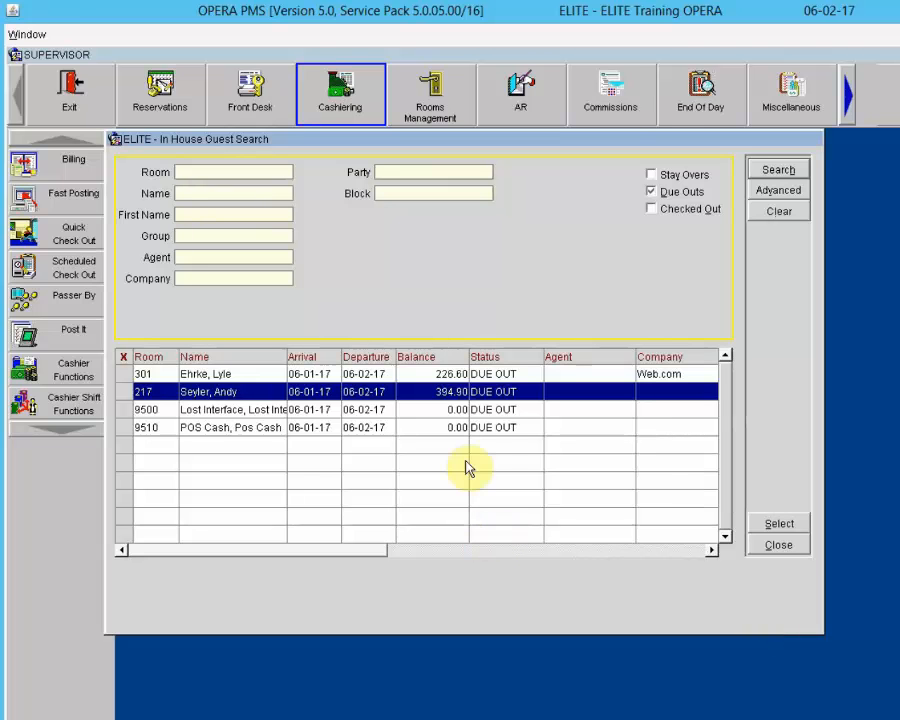
pyautogui.click(493, 375)
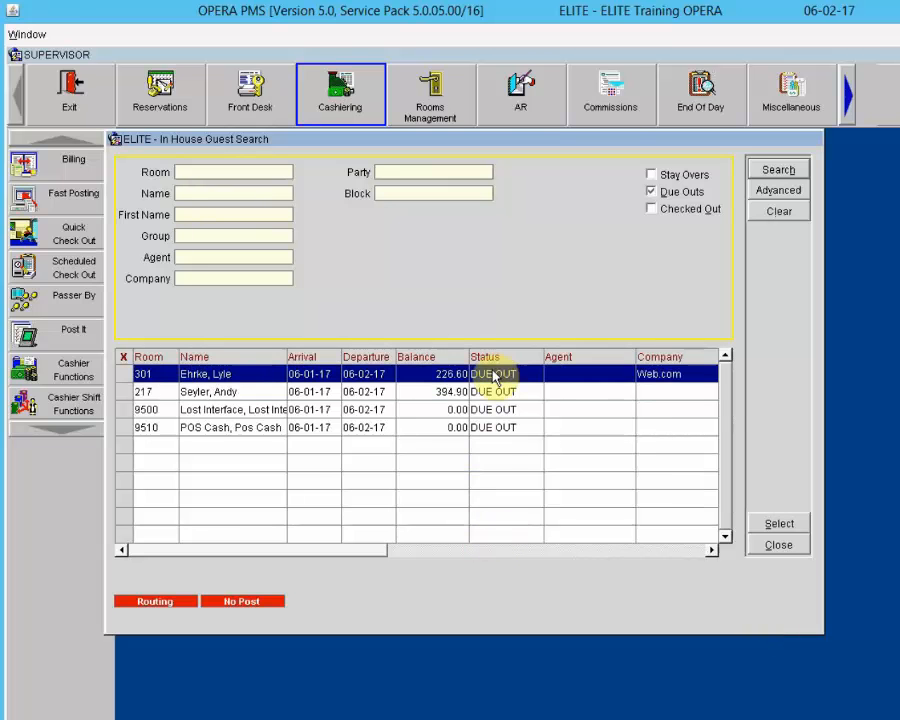
pyautogui.click(783, 522)
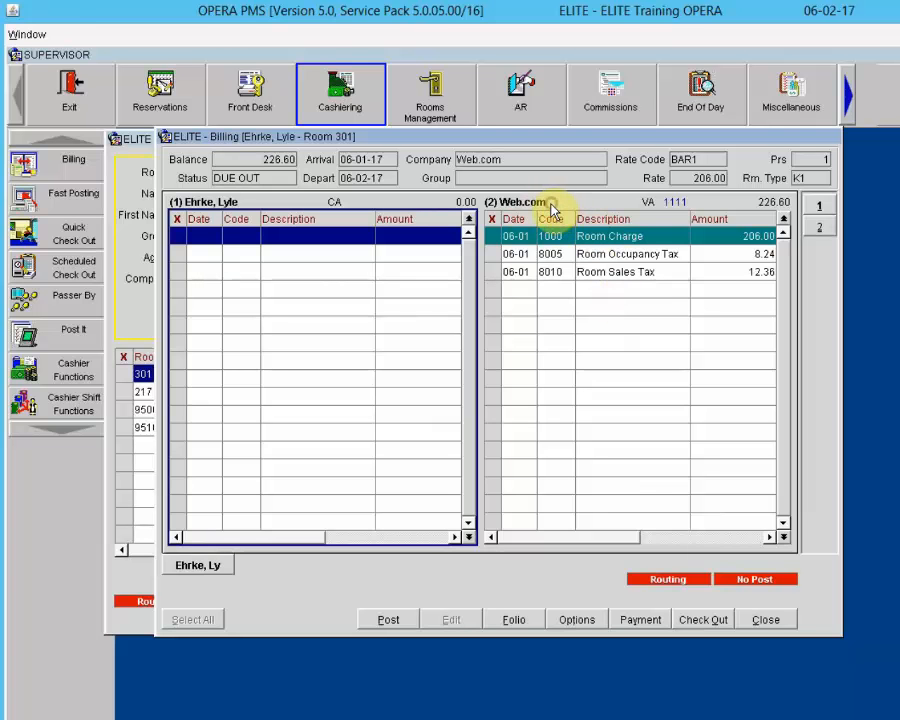
pyautogui.click(575, 240)
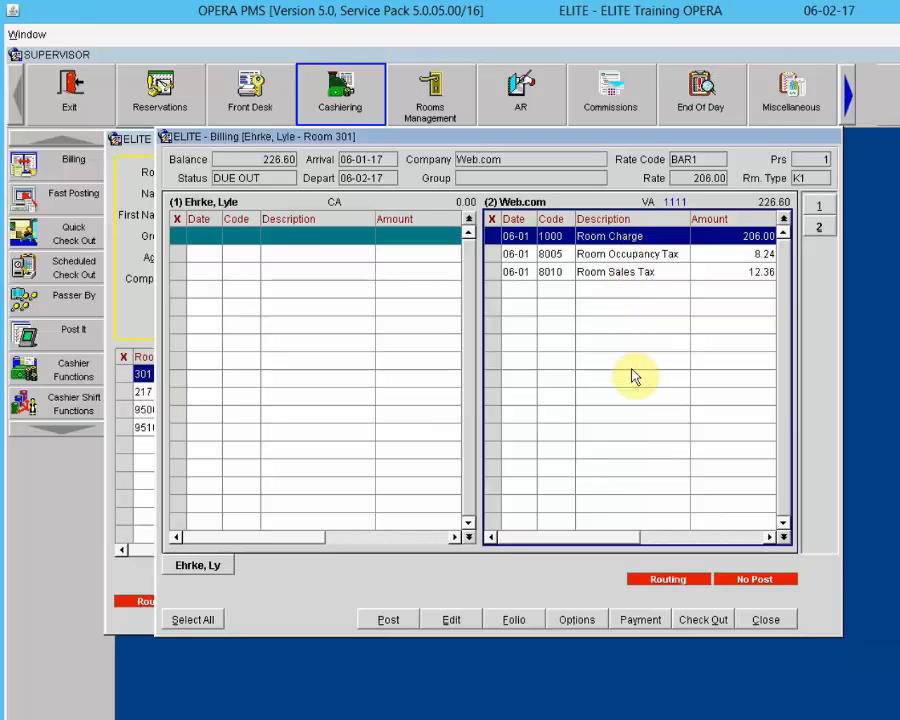
# Start a posting in window 1 of room 301 despite the no-post flag, using transaction code 5025 Guest Laundry / Dry Cleaning
pyautogui.click(280, 238)
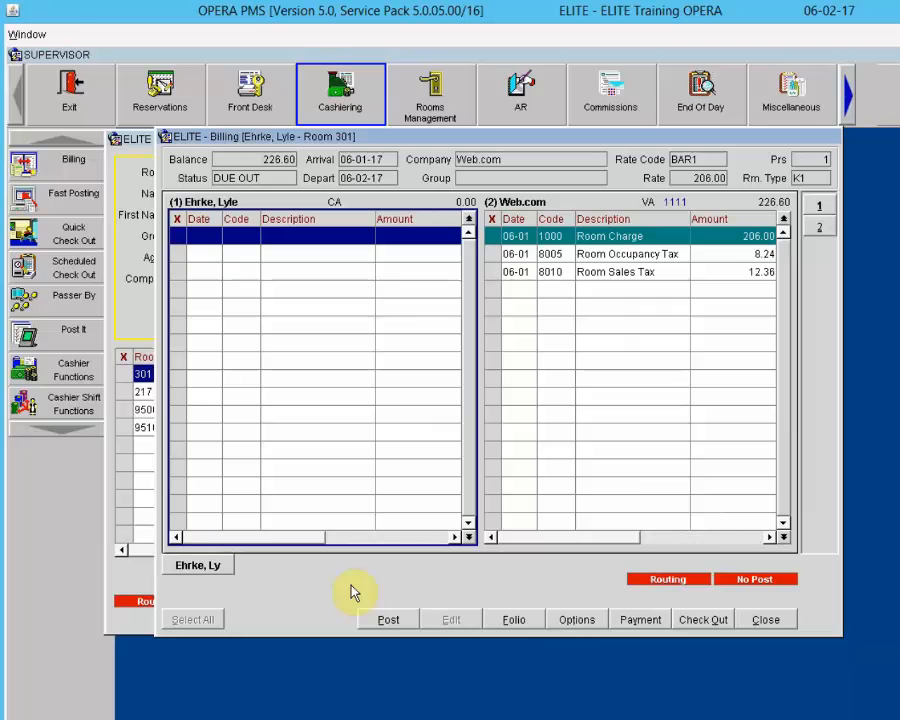
pyautogui.click(389, 622)
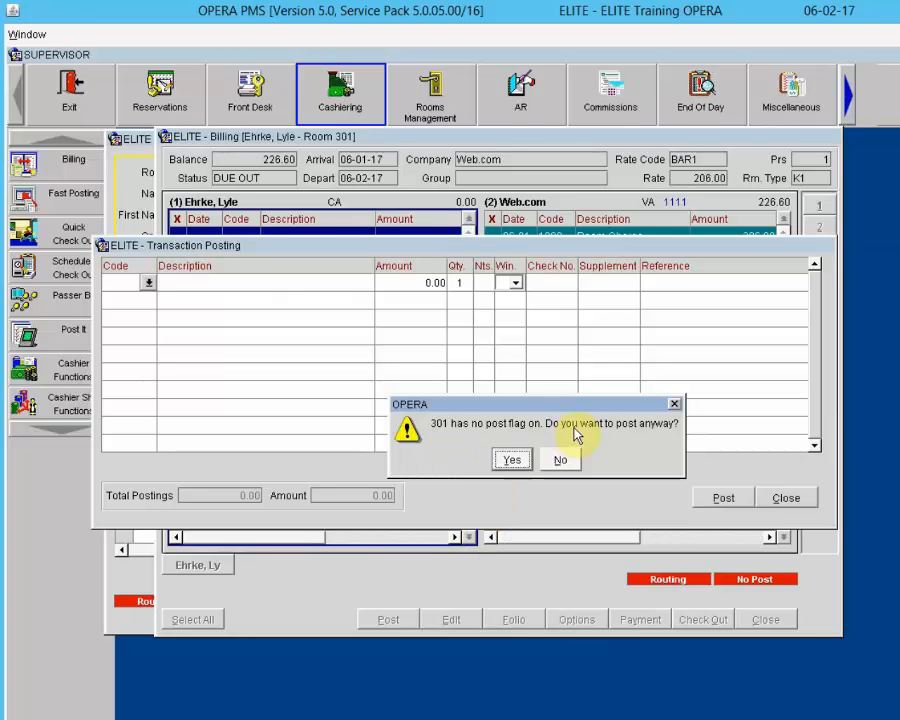
pyautogui.click(512, 461)
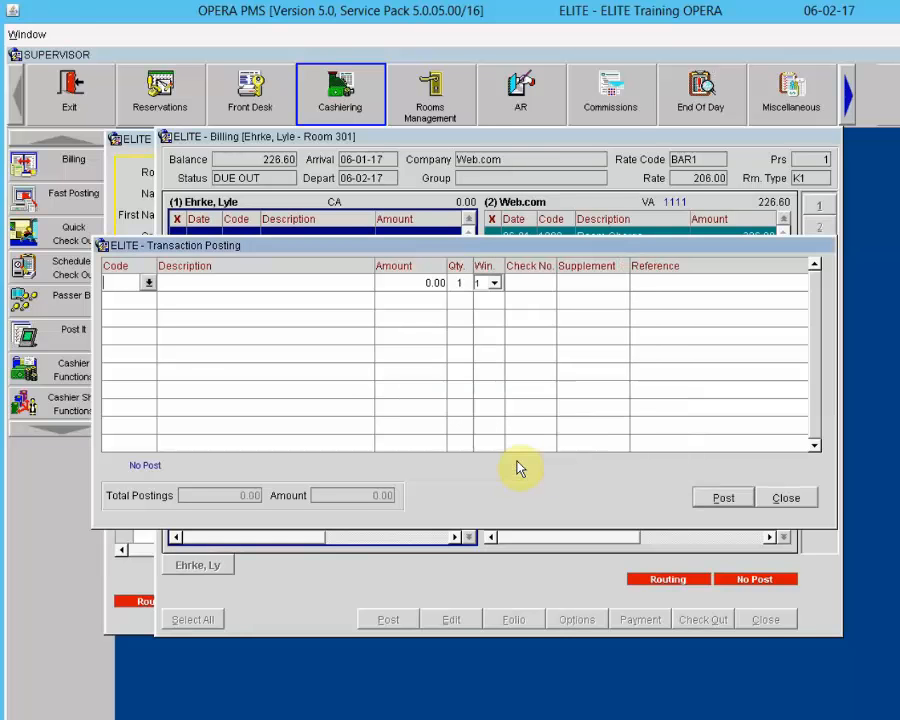
pyautogui.click(148, 283)
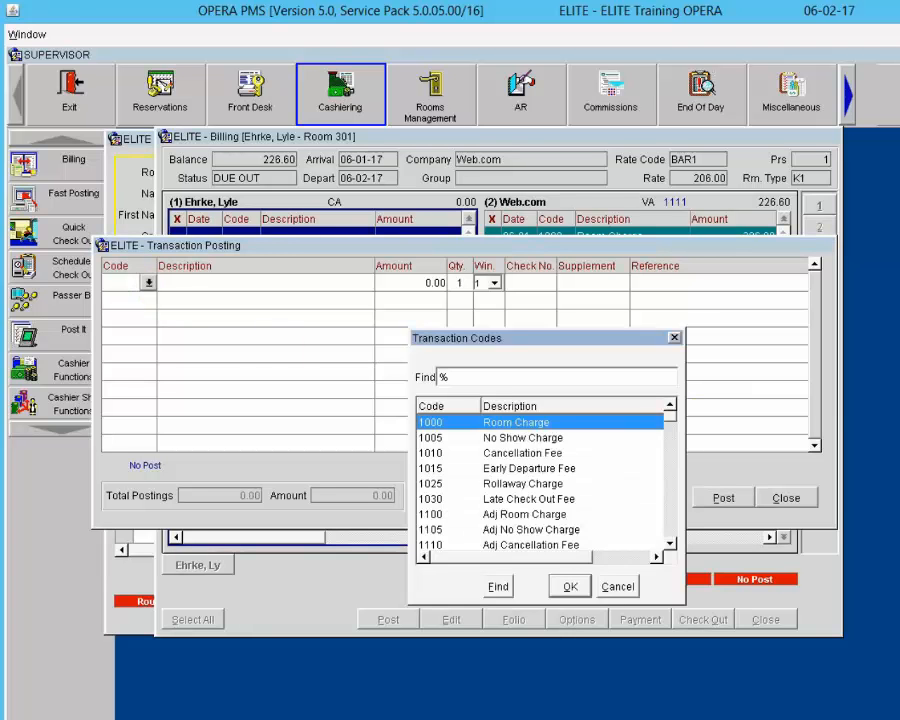
pyautogui.press('Escape')
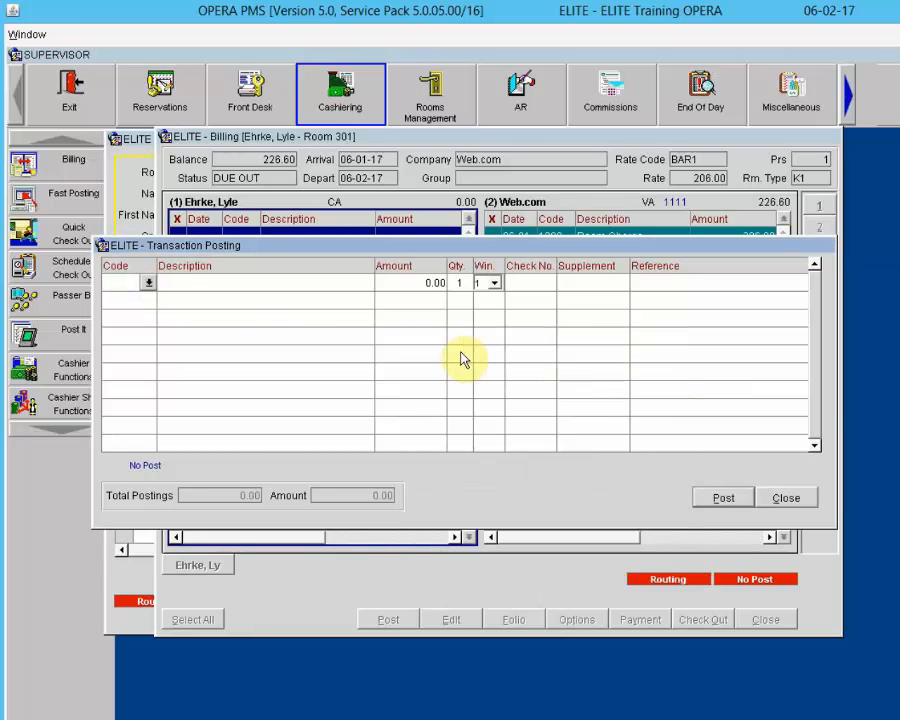
pyautogui.click(149, 284)
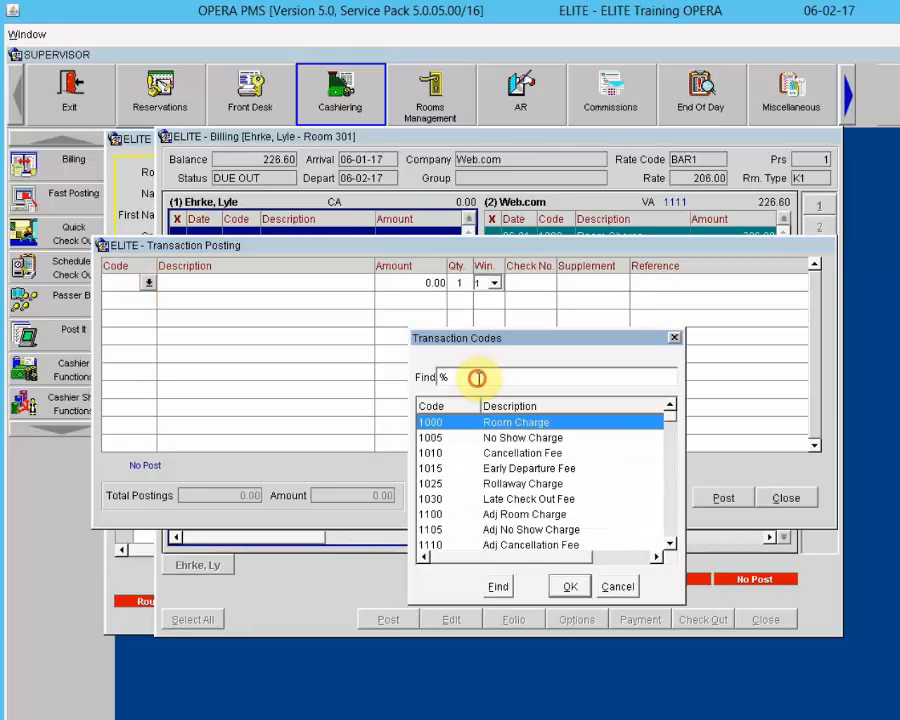
pyautogui.click(477, 377)
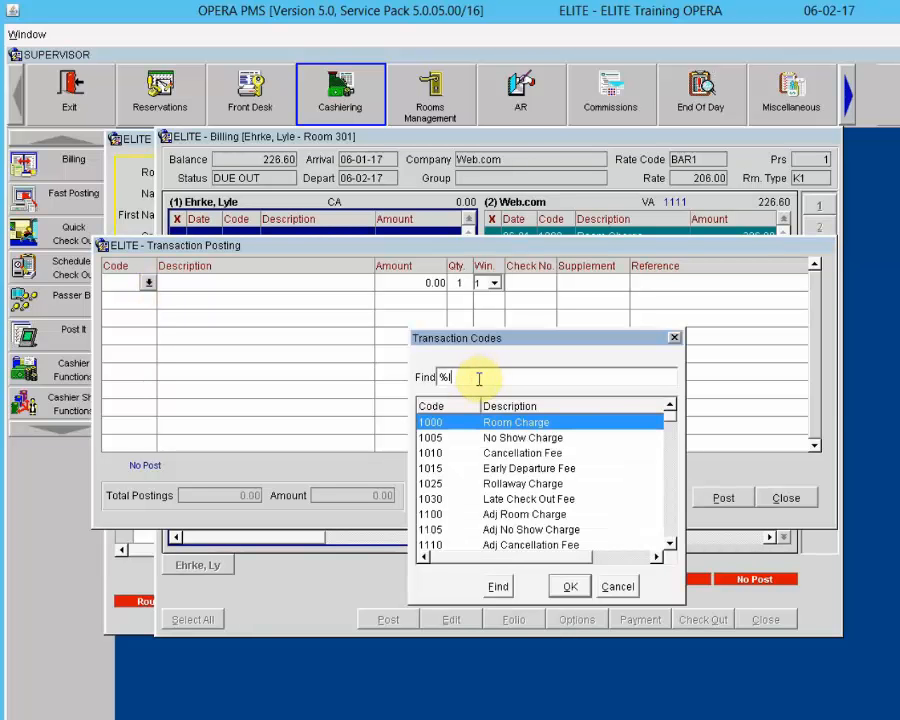
pyautogui.write('5025')
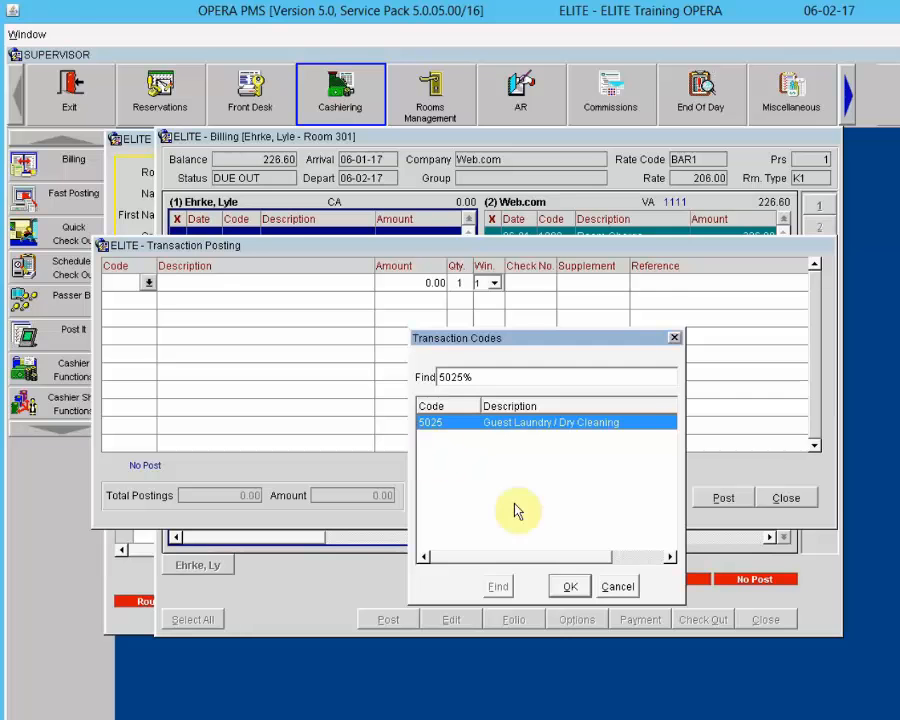
pyautogui.click(567, 587)
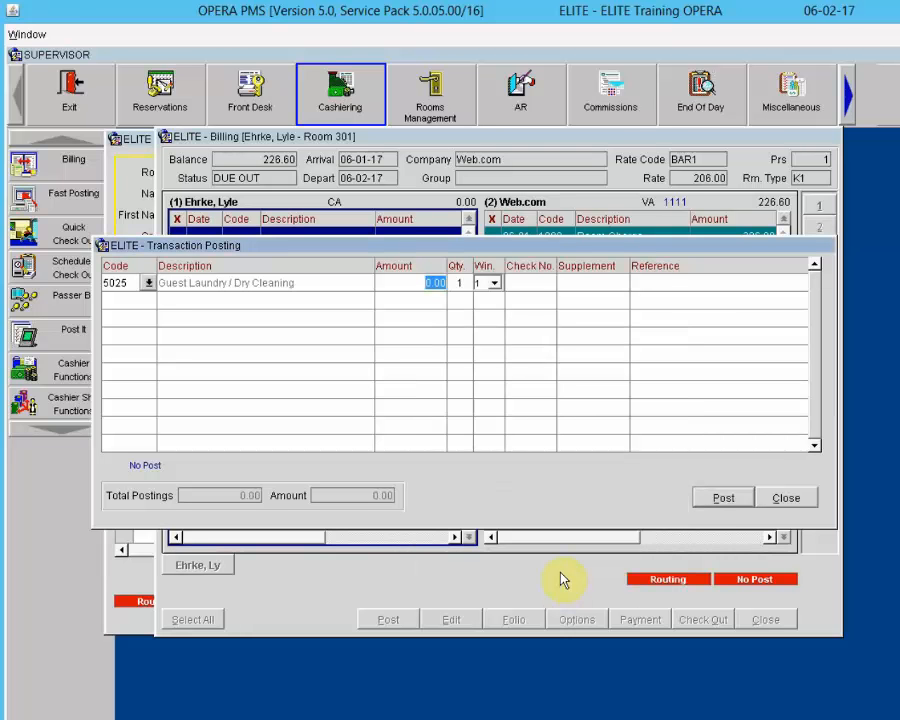
# Post the laundry charge for 54.00 with check number 24215 and reference "Guest Laundry", and return to the billing screen
pyautogui.write('54.00')
pyautogui.press('Tab')
pyautogui.press('Tab')
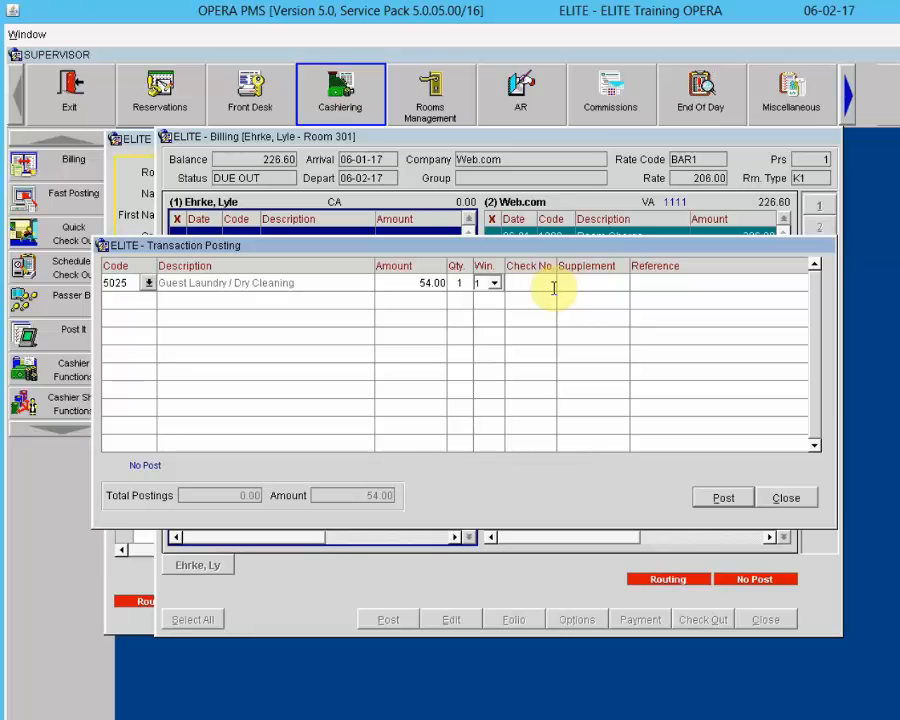
pyautogui.click(553, 288)
pyautogui.write('24215')
pyautogui.press('Tab')
pyautogui.click(661, 281)
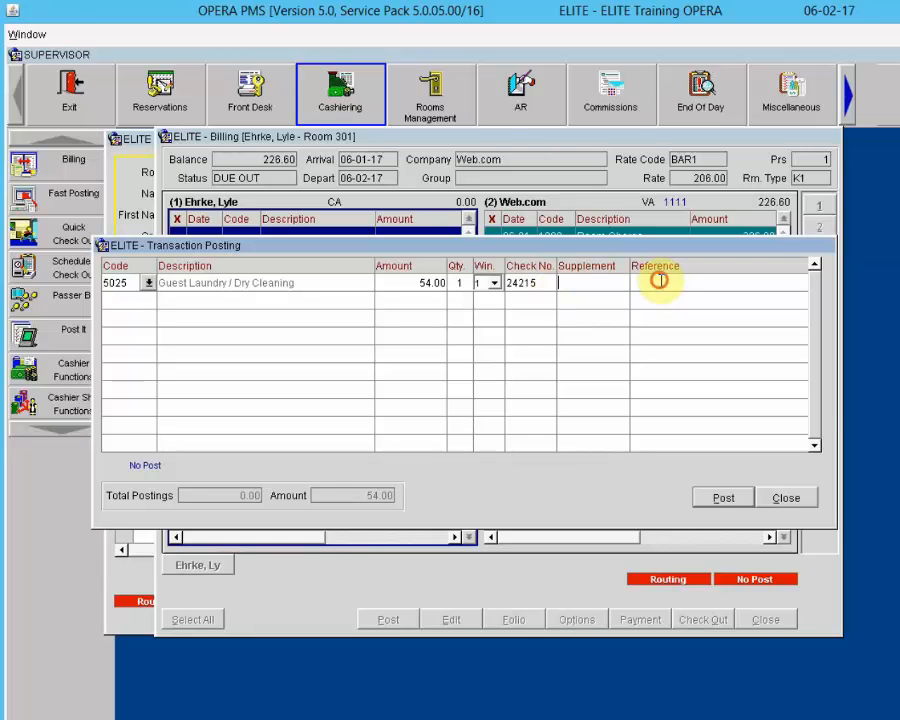
pyautogui.write('Guest Laundr')
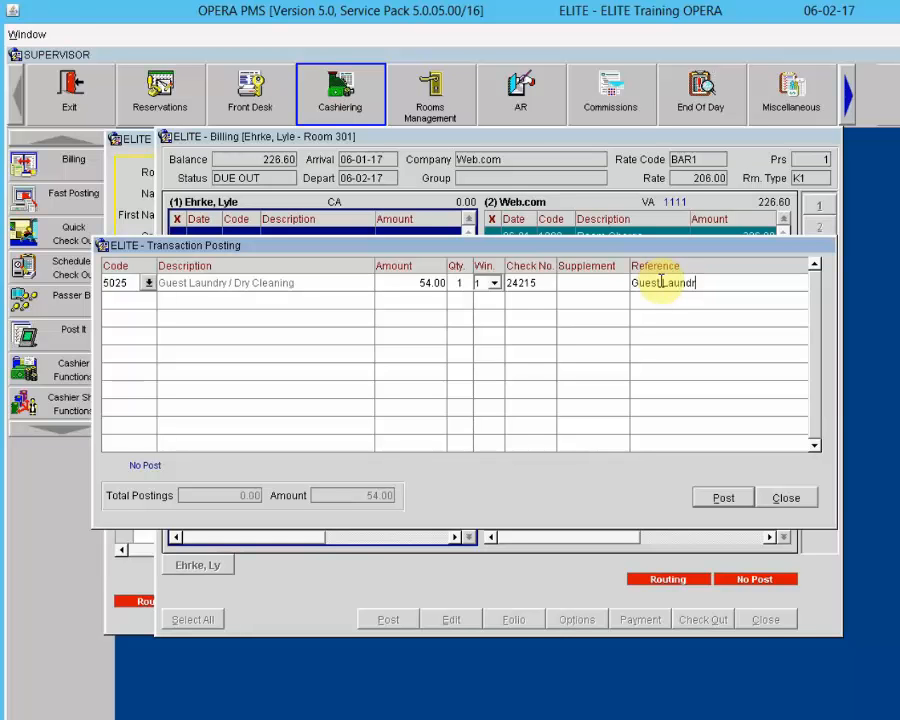
pyautogui.write('y')
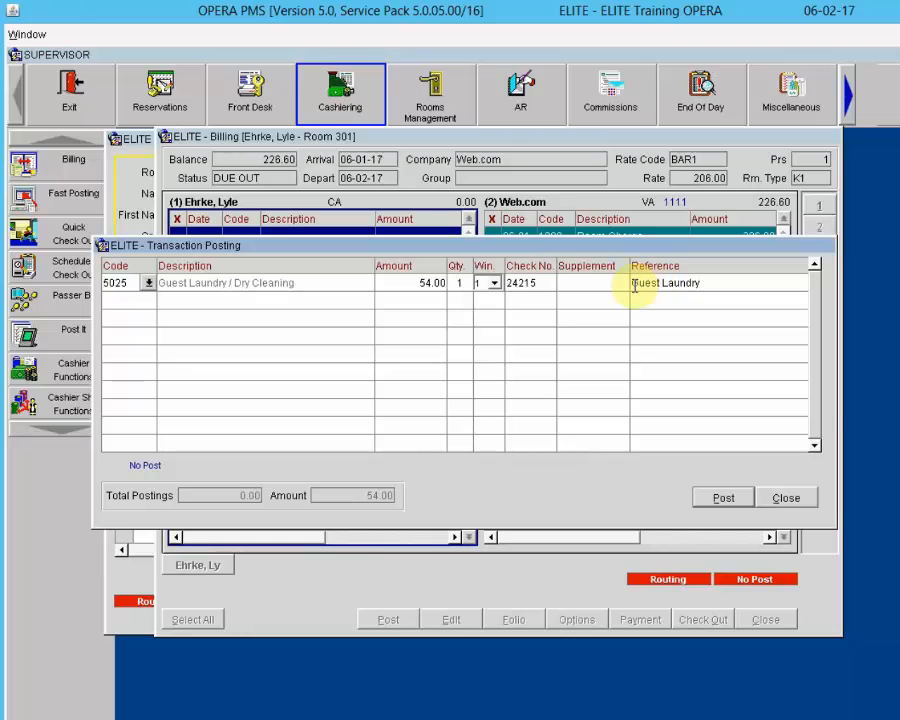
pyautogui.click(586, 286)
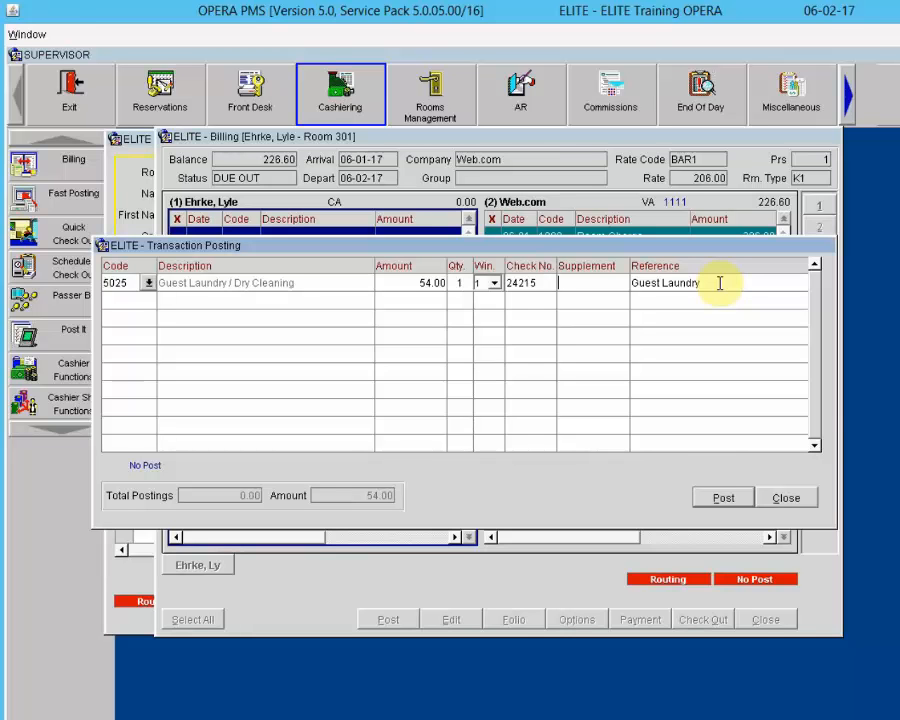
pyautogui.click(718, 498)
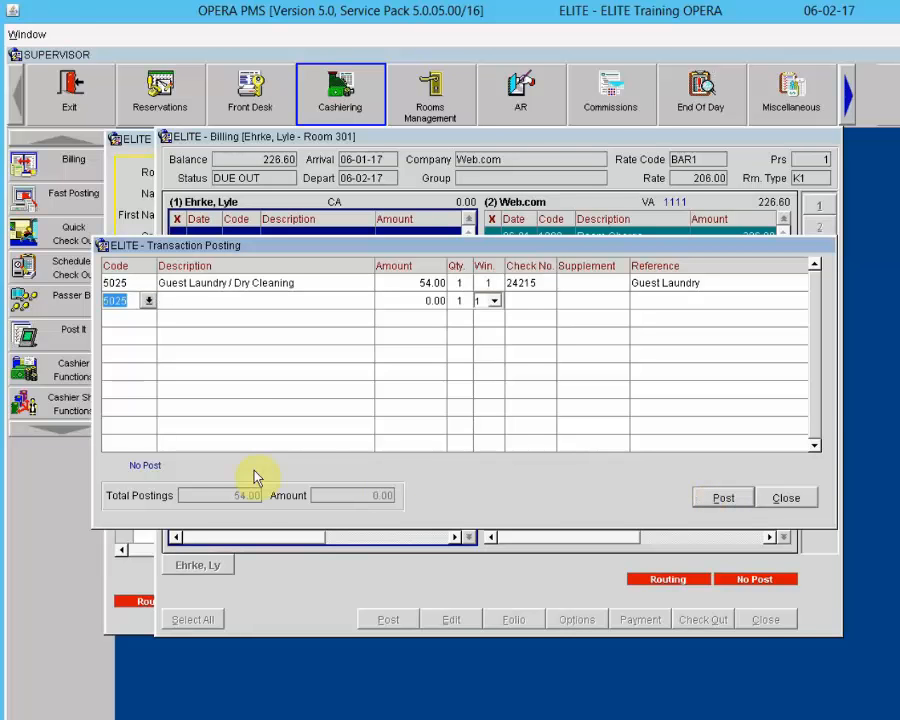
pyautogui.click(790, 498)
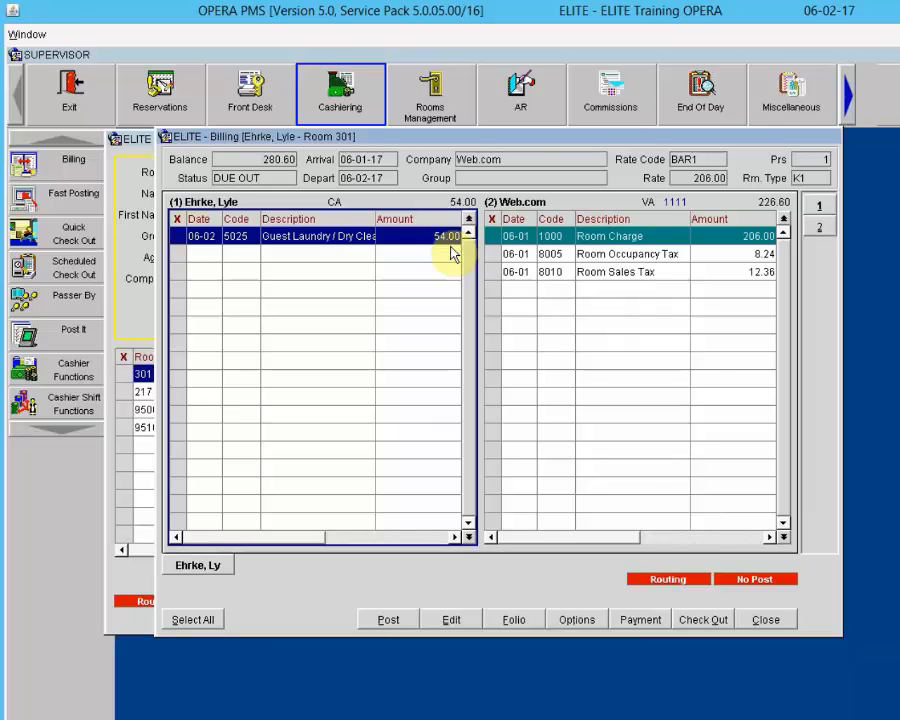
# Start the standard Check Out for room 301 from window 1, without leaving an open folio
pyautogui.click(647, 243)
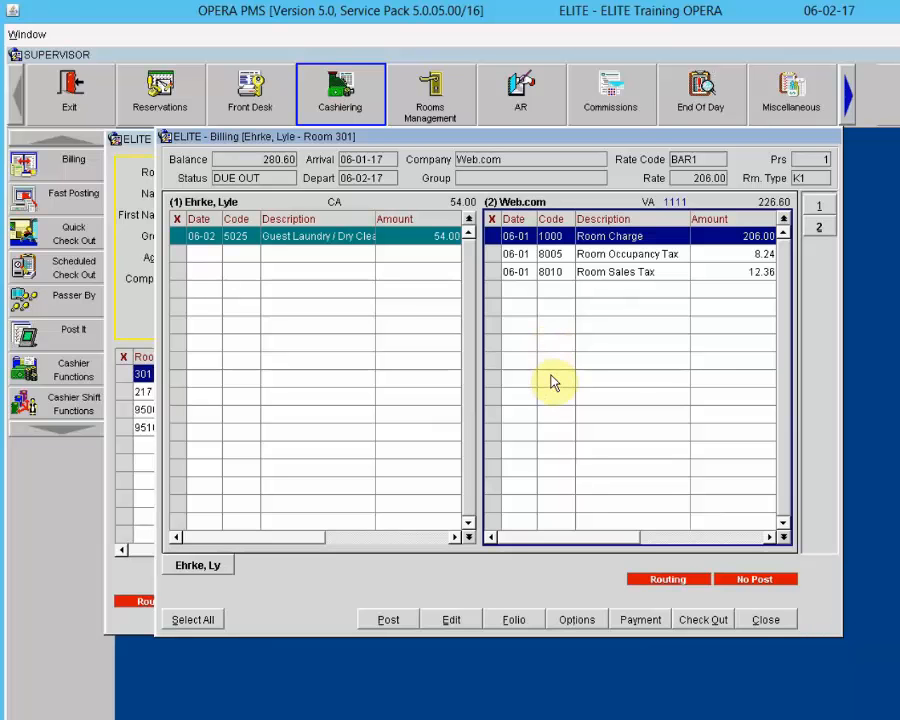
pyautogui.click(296, 244)
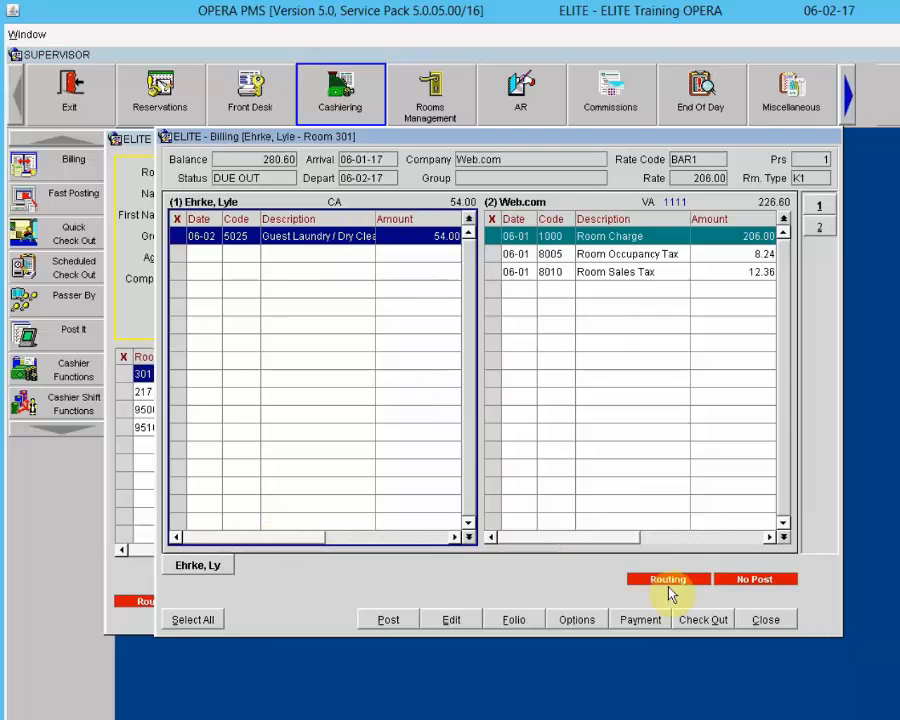
pyautogui.click(704, 621)
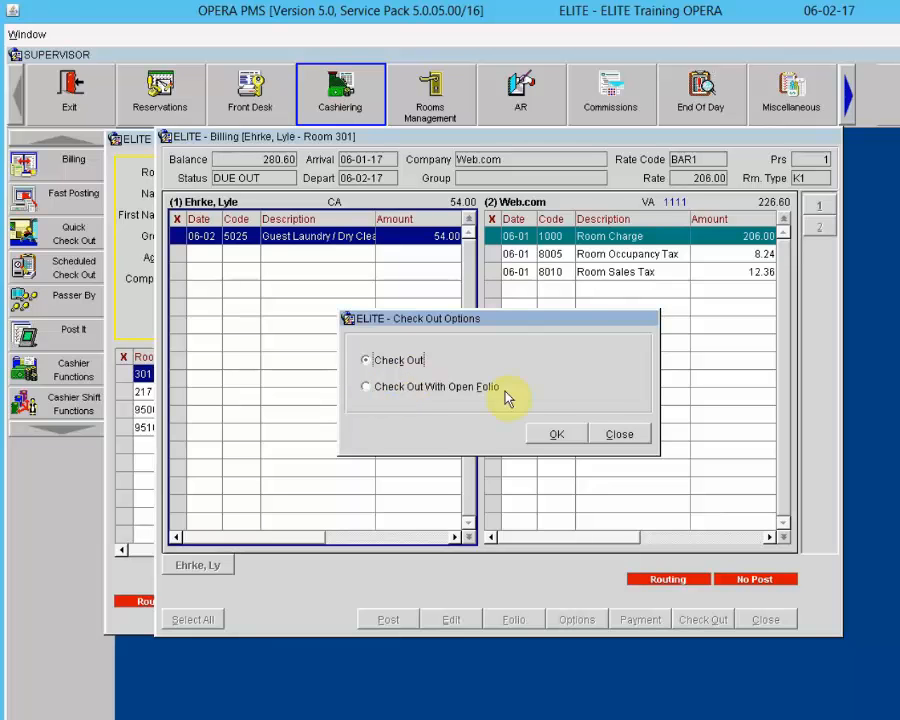
pyautogui.click(542, 432)
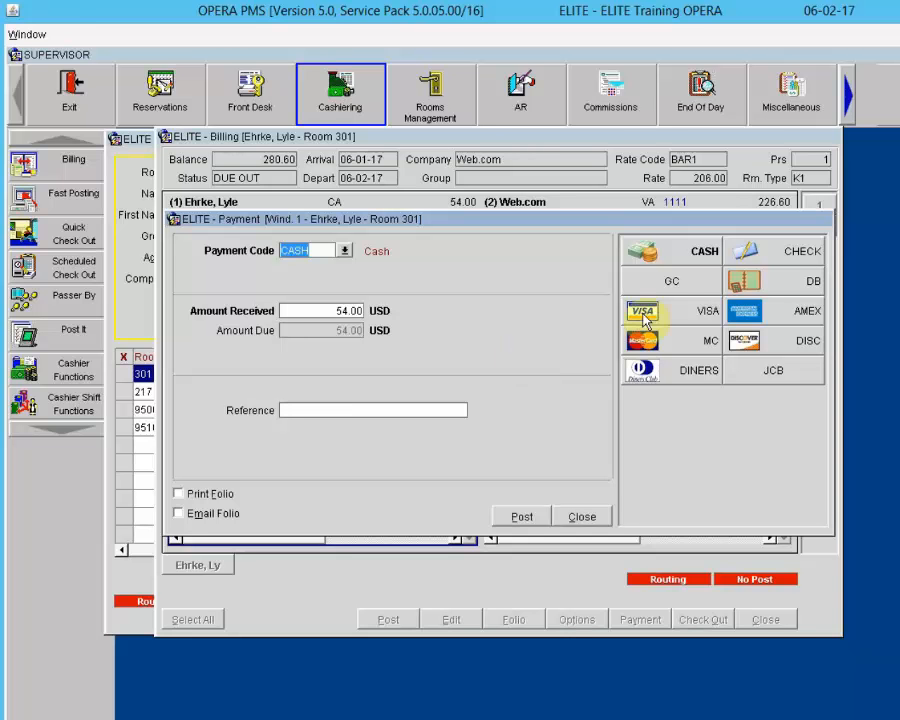
# Set the window 1 payment code to CHECK and enter the reference "Check #345"
pyautogui.click(787, 258)
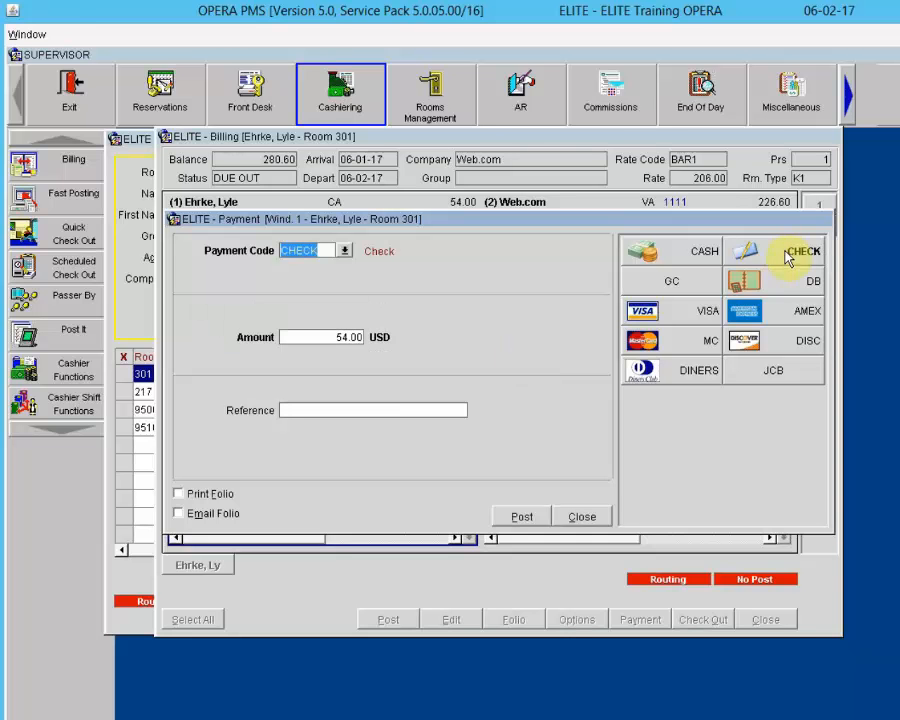
pyautogui.press('Tab')
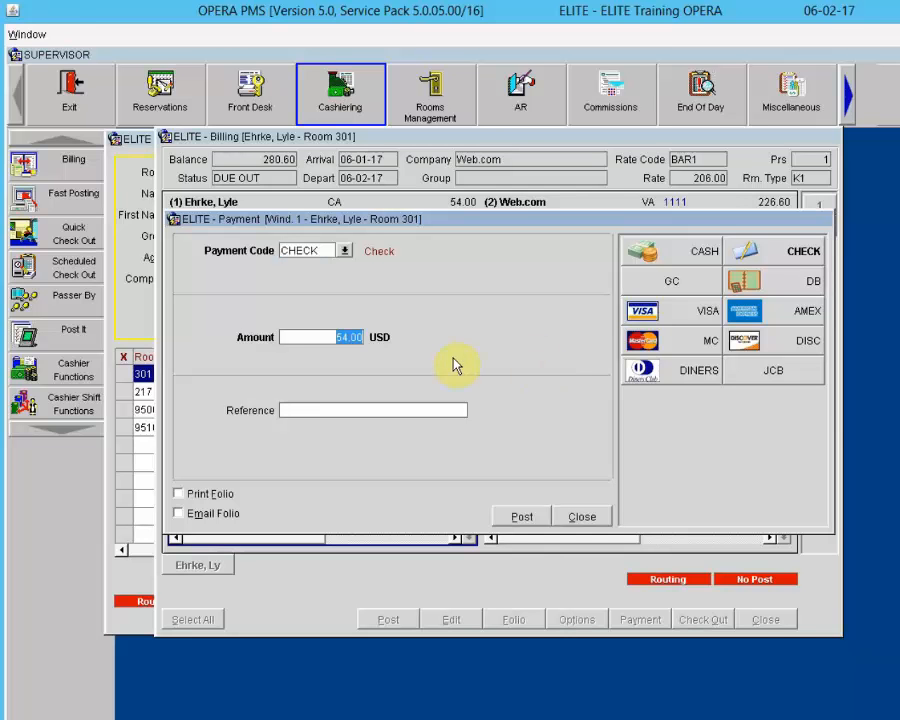
pyautogui.press('Tab')
pyautogui.write('Check')
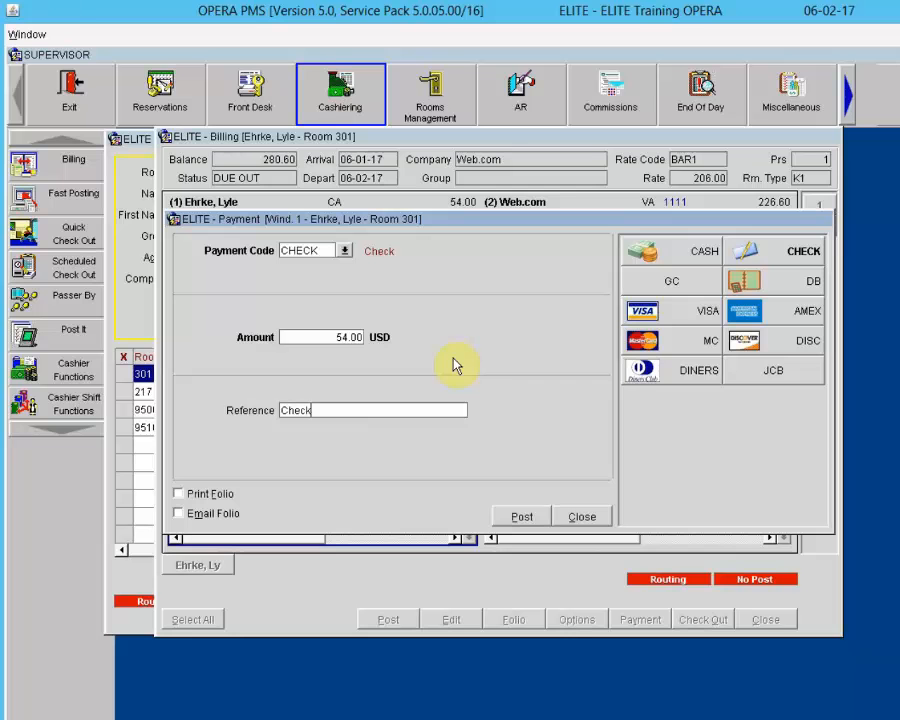
pyautogui.write(' #345')
# Try the Print Folio and Email Folio options for the payment, including the email destinations
pyautogui.click(178, 494)
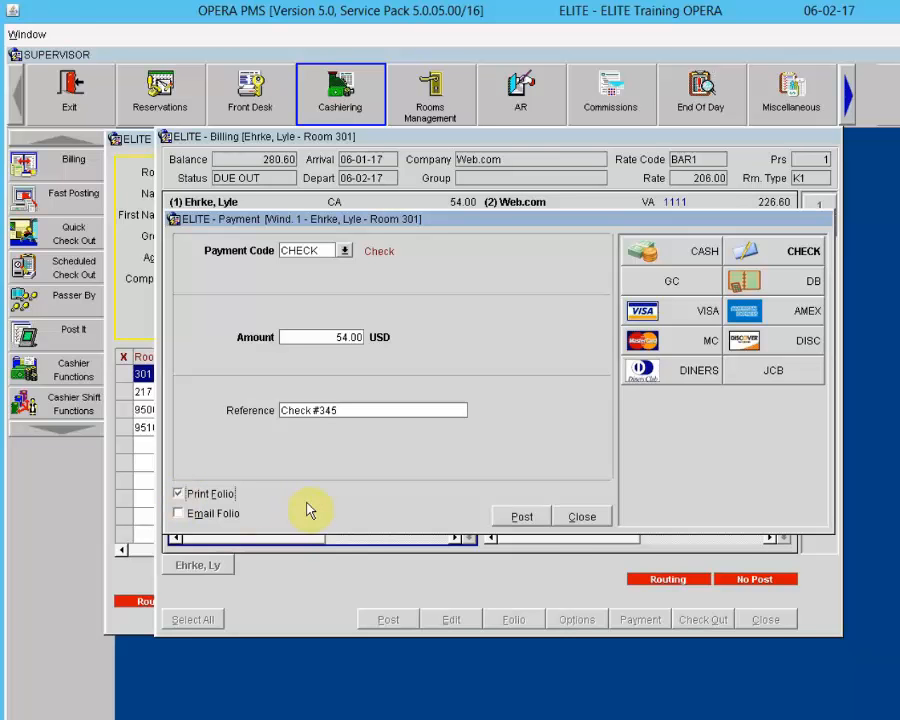
pyautogui.click(177, 493)
pyautogui.click(179, 513)
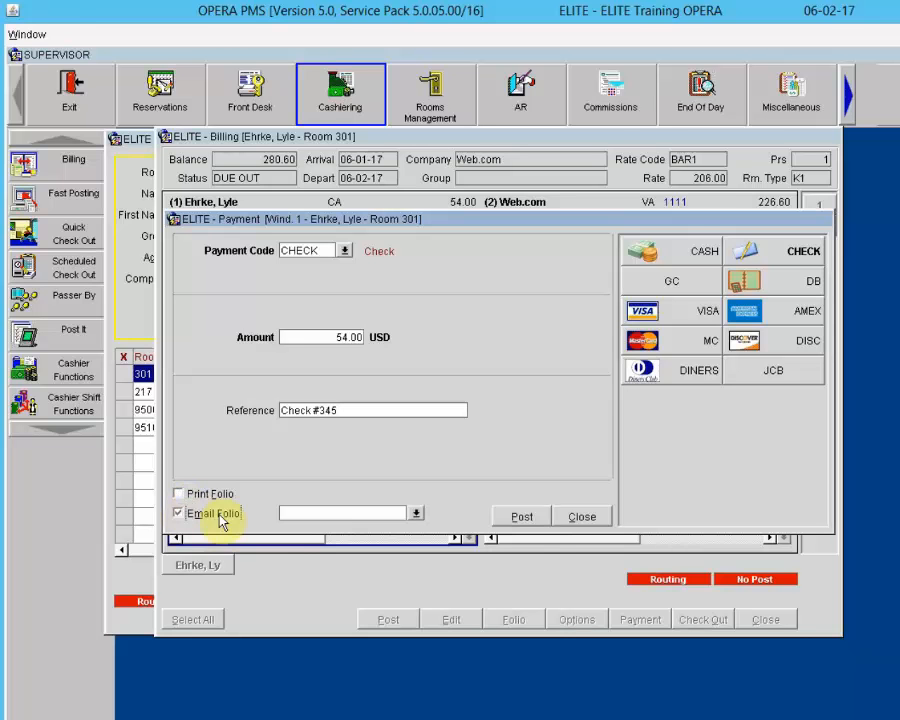
pyautogui.click(417, 513)
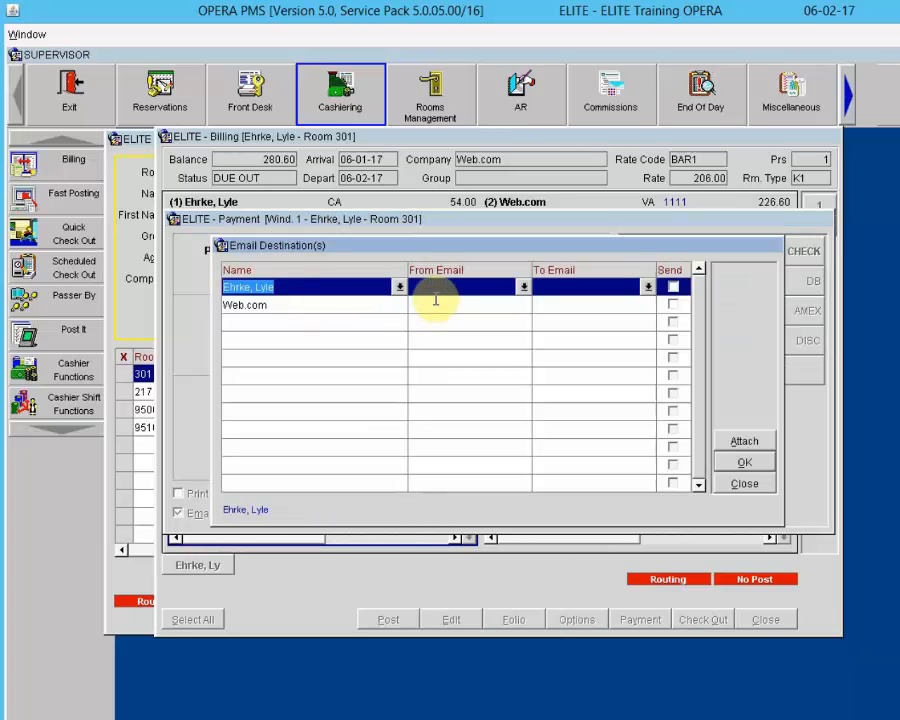
pyautogui.click(744, 488)
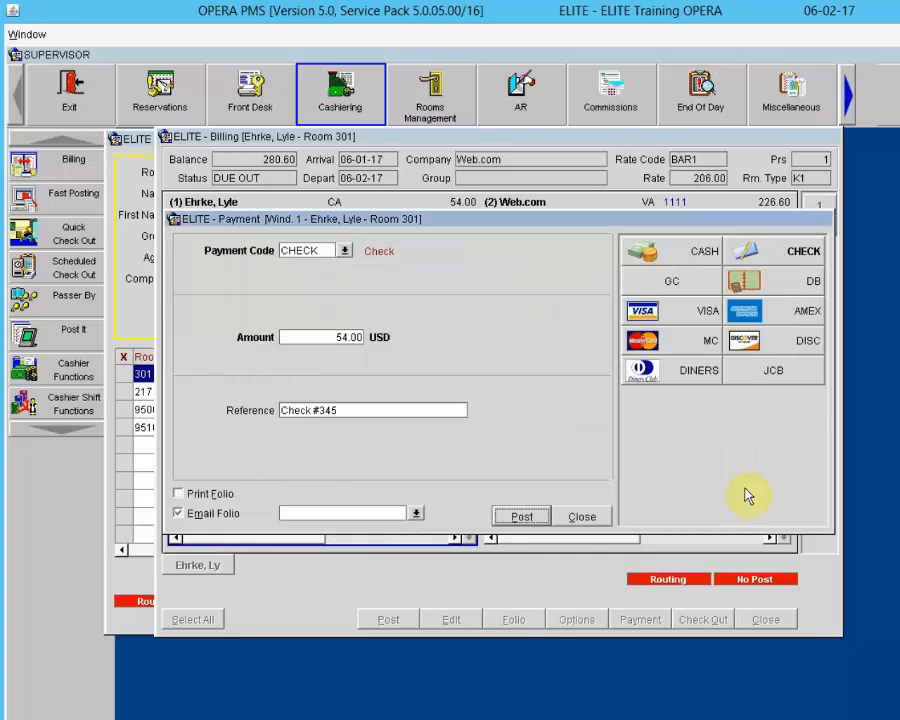
pyautogui.click(195, 513)
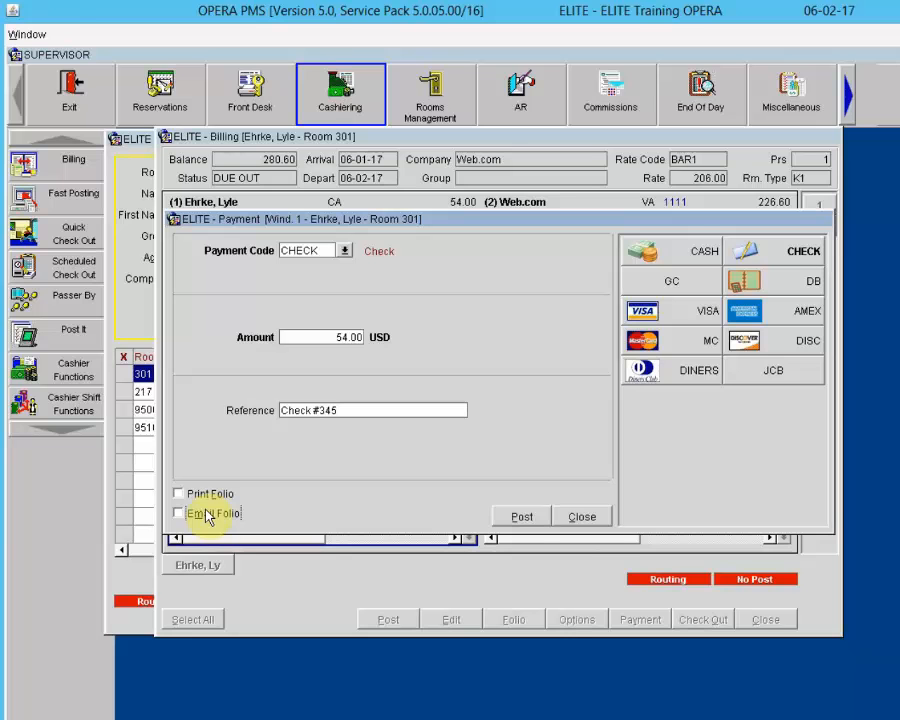
# Post the window 1 check payment and settle window 2 for Web.com with a 226.60 Visa payment
pyautogui.click(520, 517)
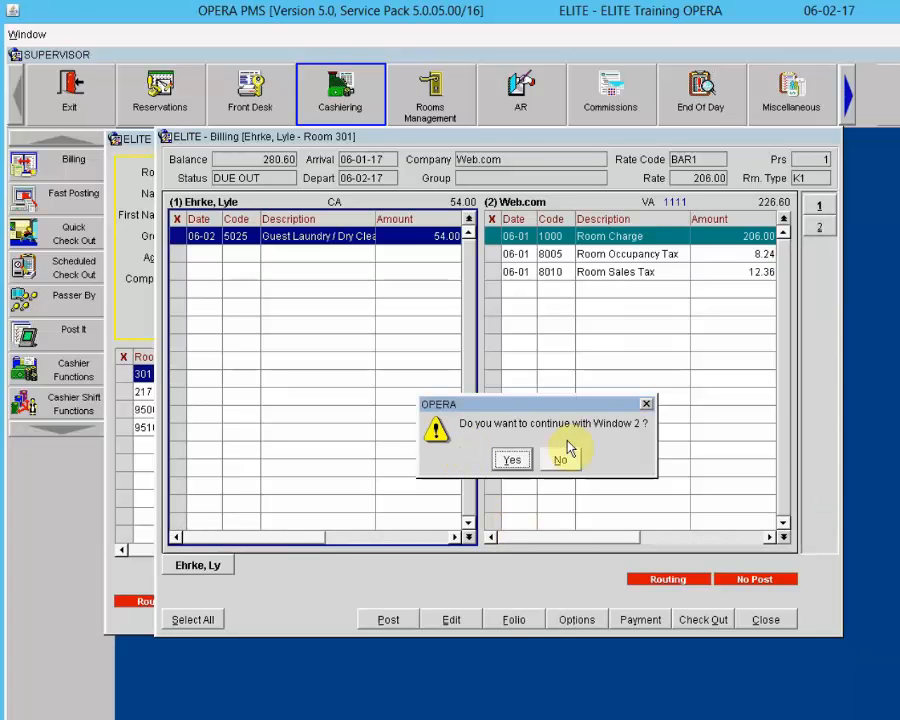
pyautogui.click(510, 460)
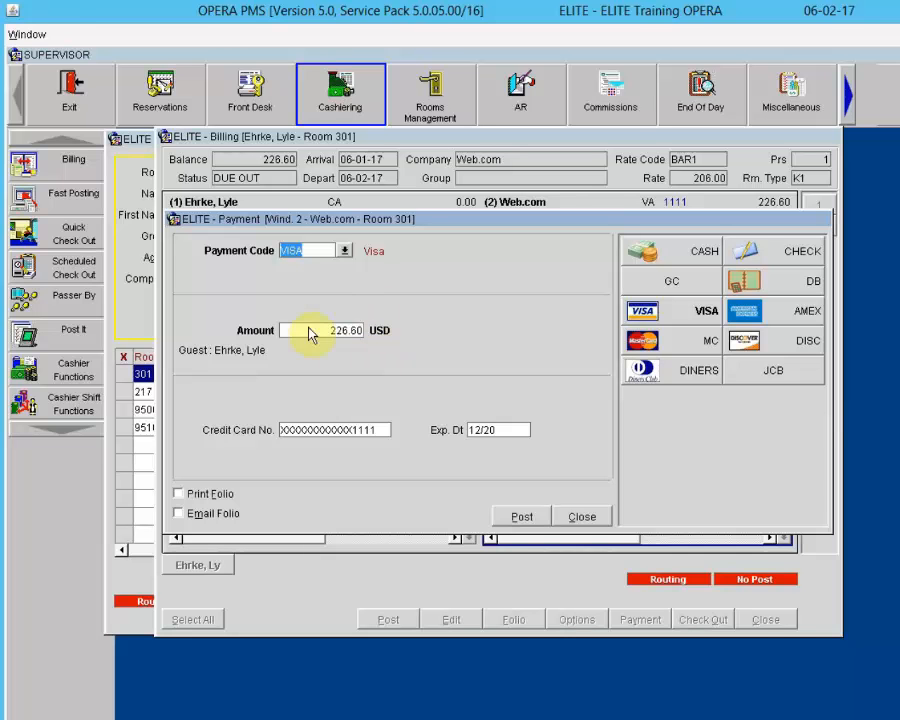
pyautogui.click(518, 516)
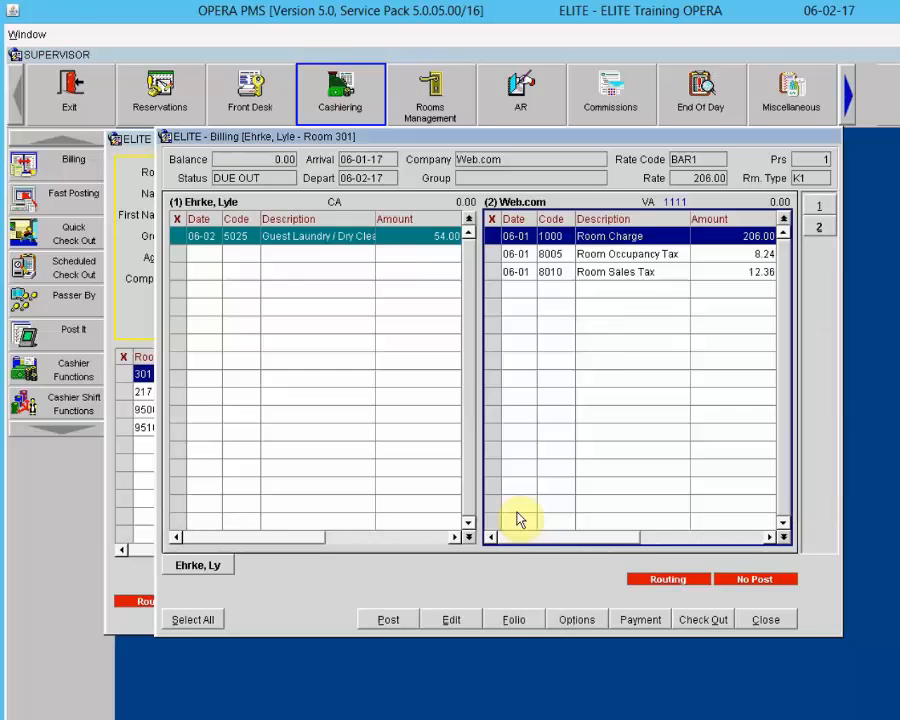
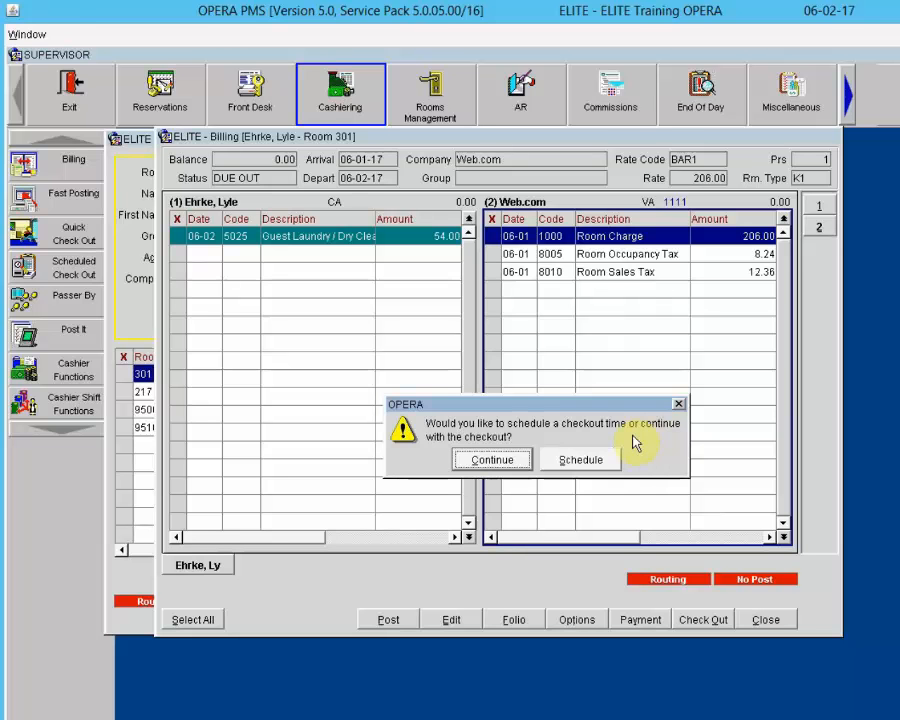
# Continue with the room 301 checkout instead of scheduling it, and close its billing and the in-house guest search
pyautogui.click(497, 462)
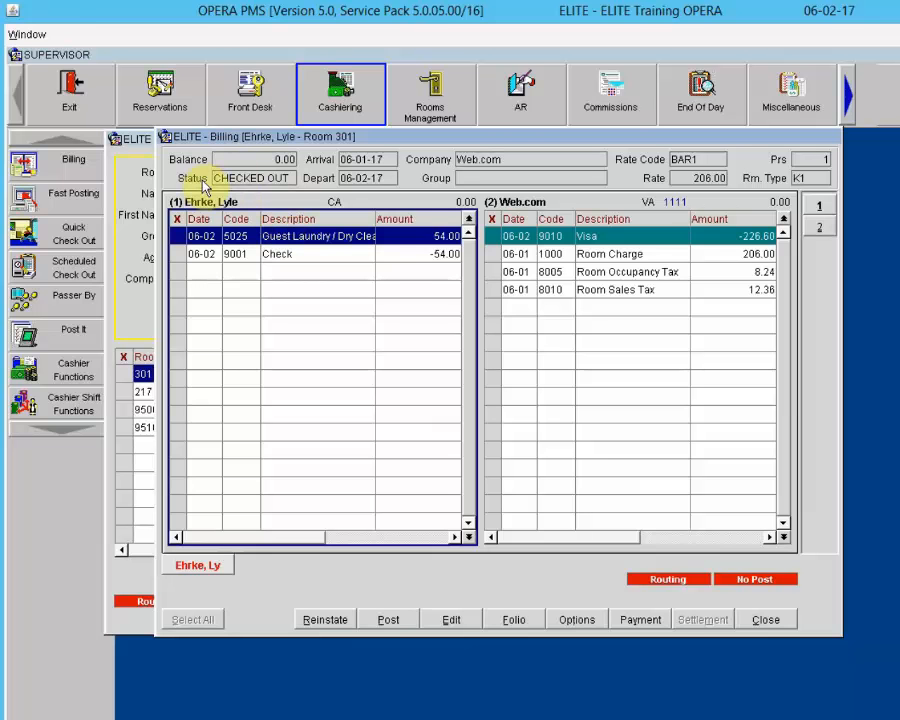
pyautogui.click(766, 620)
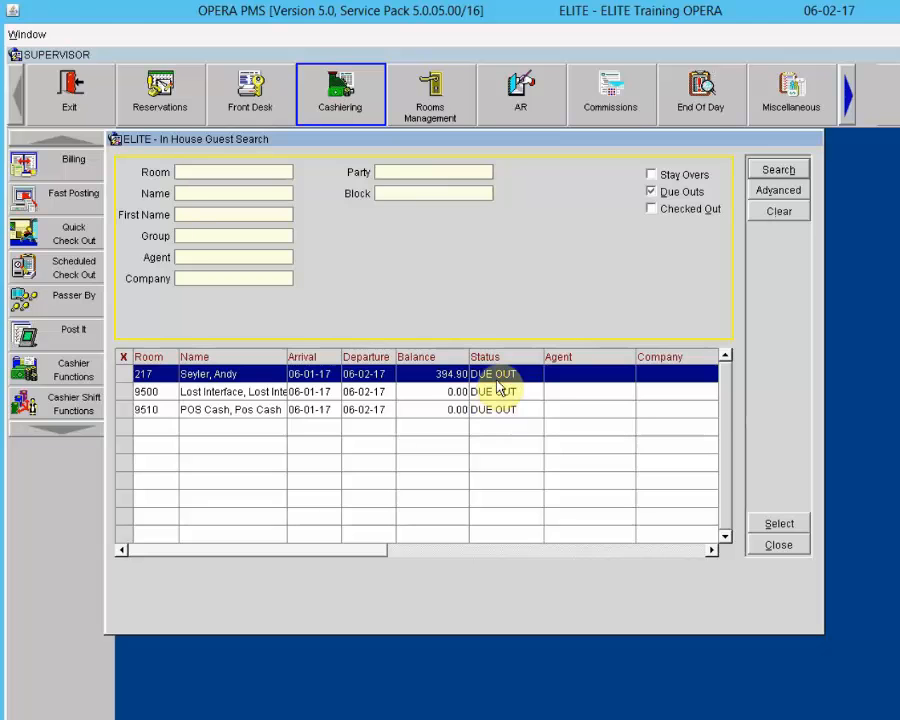
pyautogui.click(784, 547)
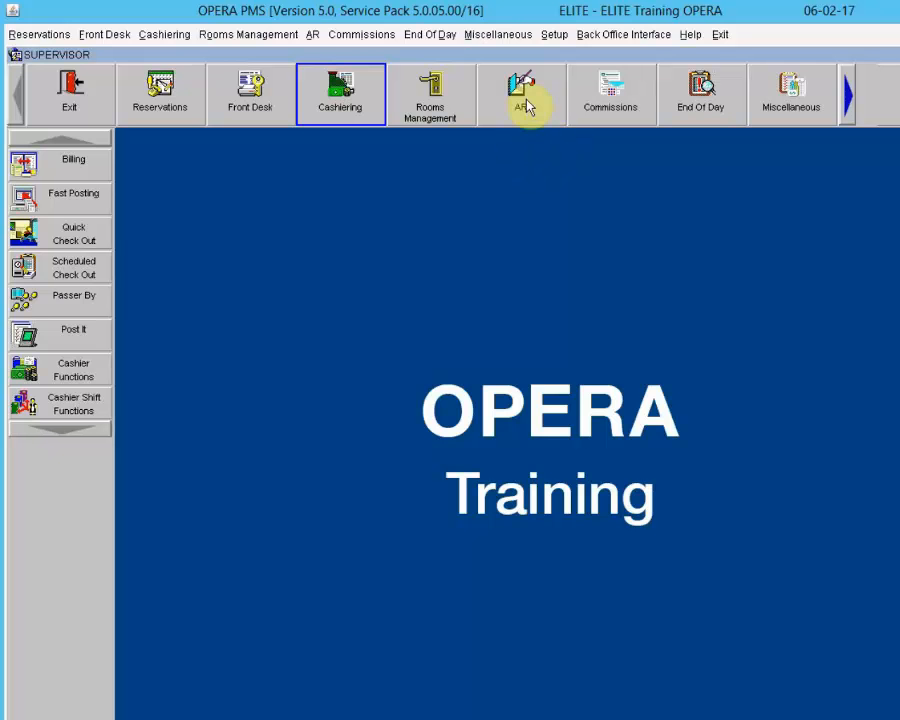
# Search the reports for "journal" and open the parameters of Journal by Cashier and Transaction Code
pyautogui.click(502, 38)
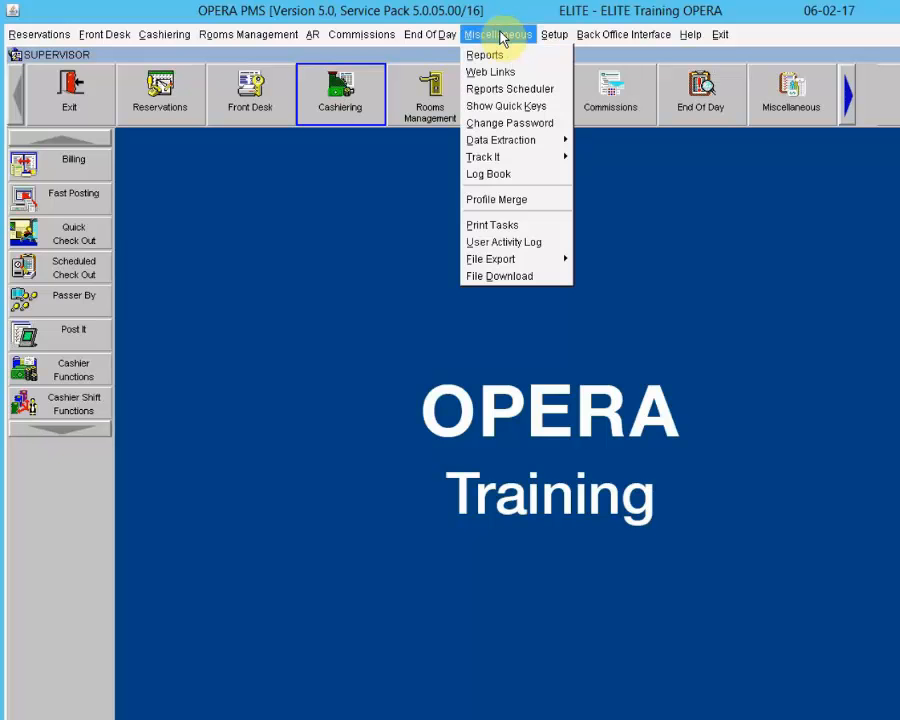
pyautogui.click(497, 60)
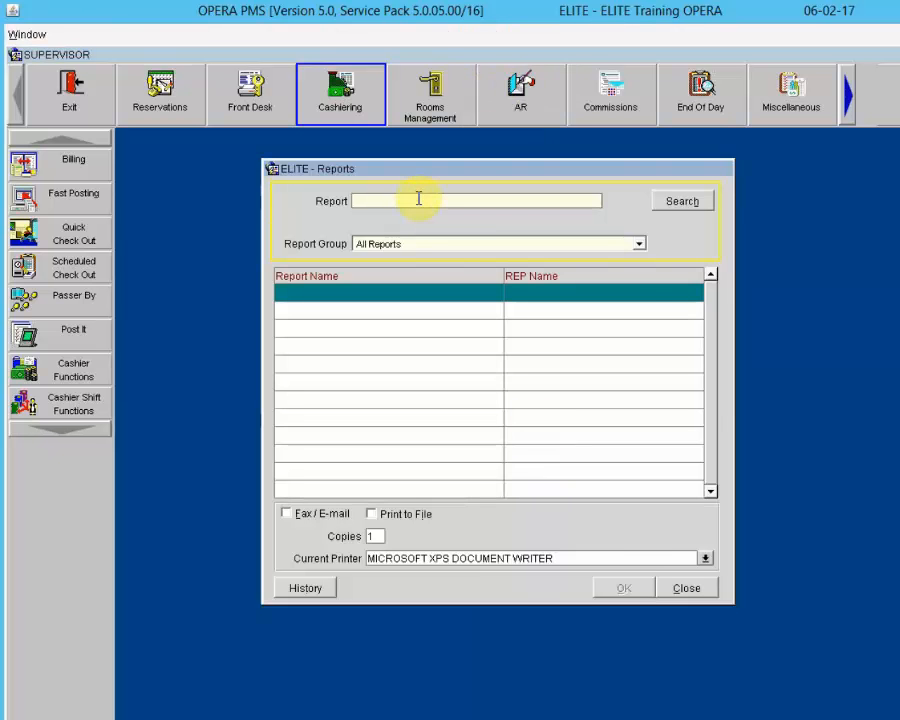
pyautogui.write('journal')
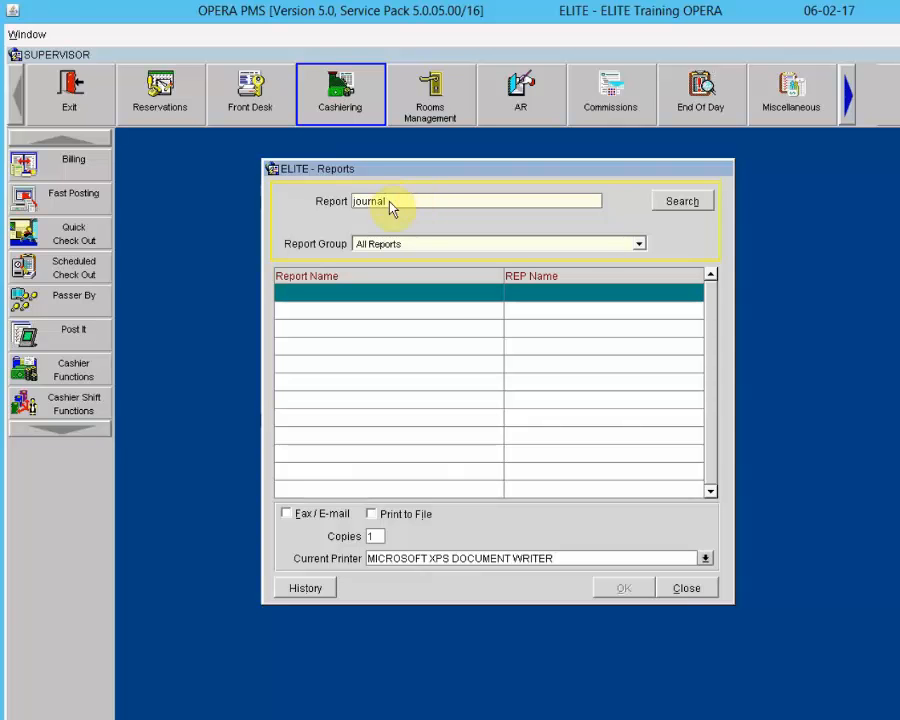
pyautogui.click(679, 203)
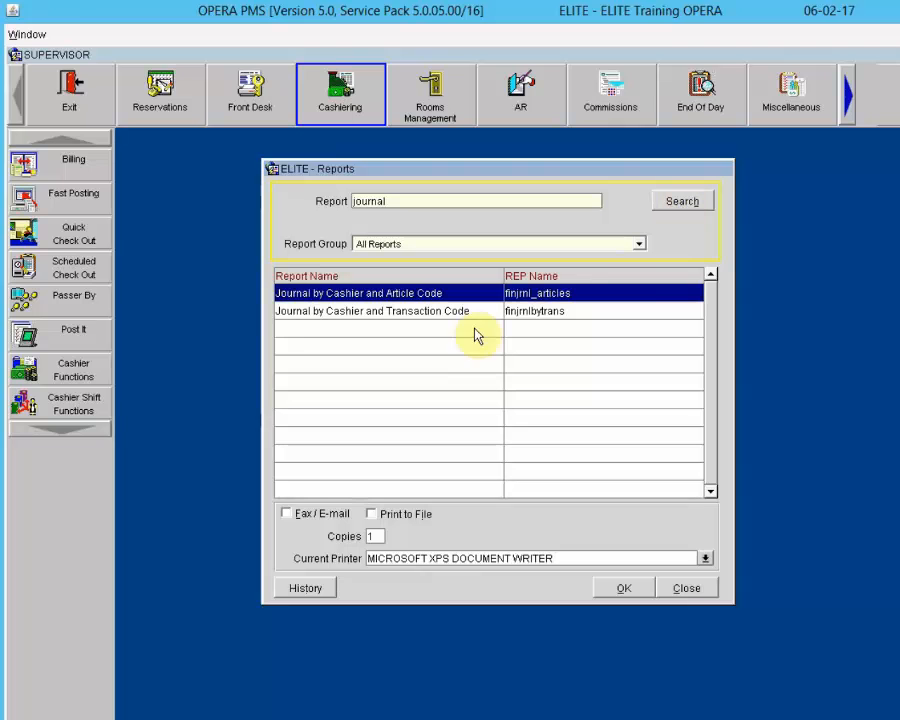
pyautogui.click(291, 311)
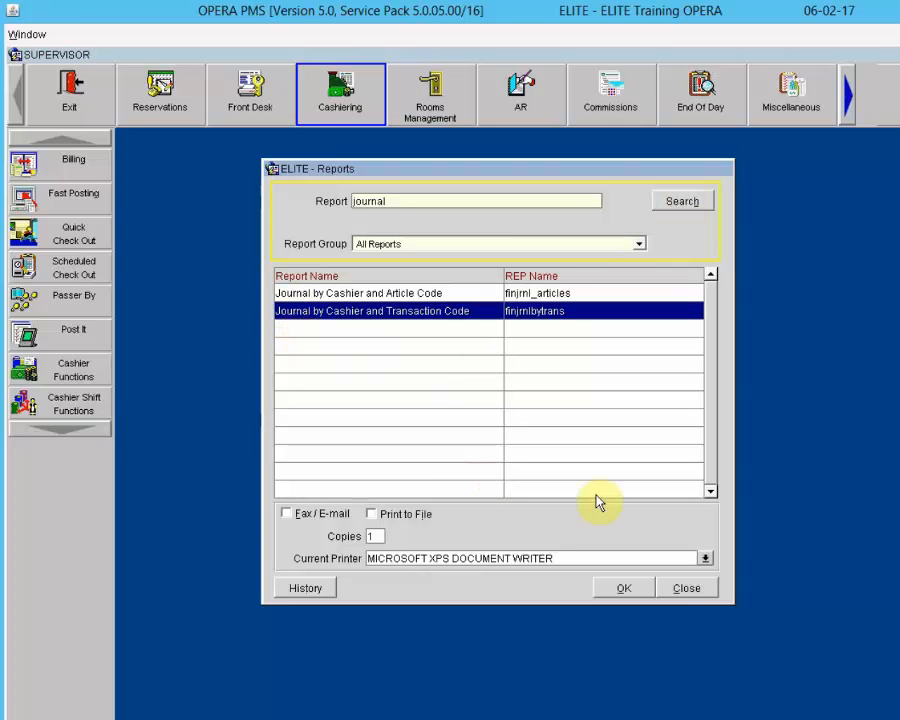
pyautogui.click(622, 589)
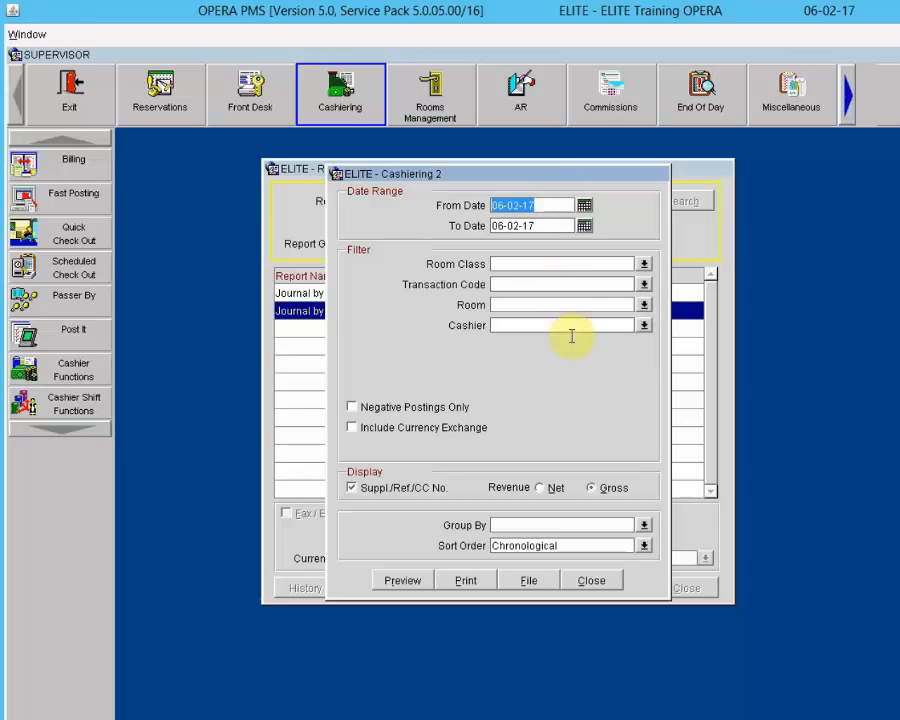
# Filter the journal report to cashier 9999, OPERA Supervisor
pyautogui.click(644, 327)
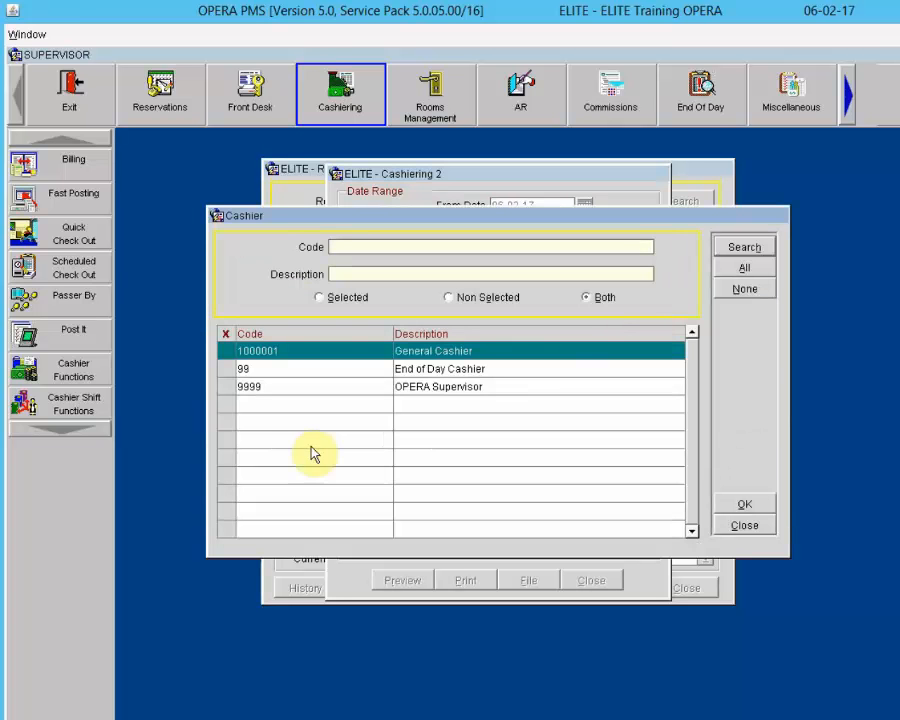
pyautogui.click(227, 390)
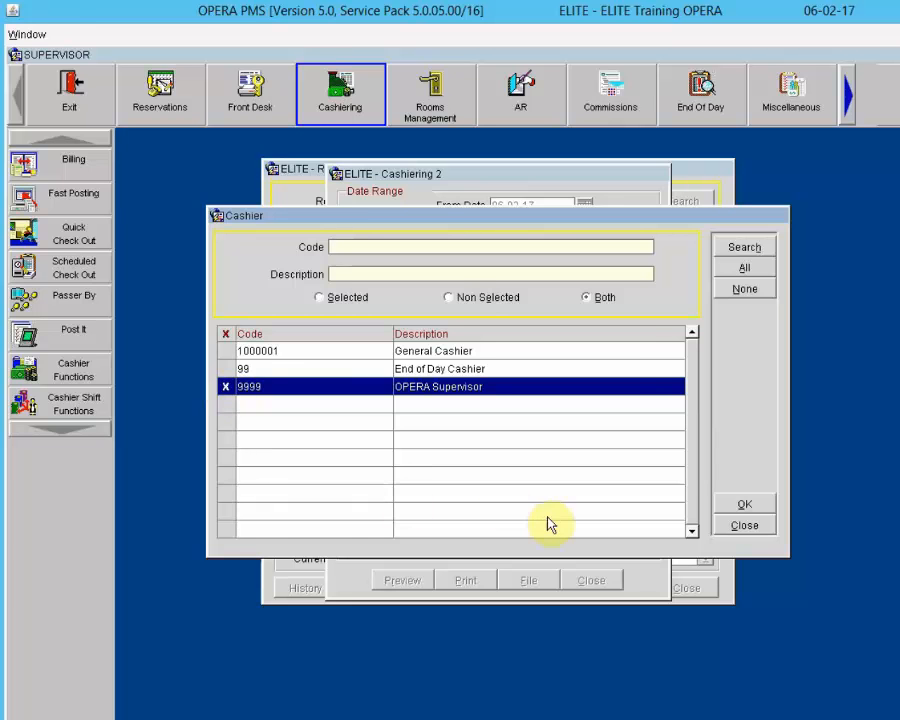
pyautogui.click(737, 497)
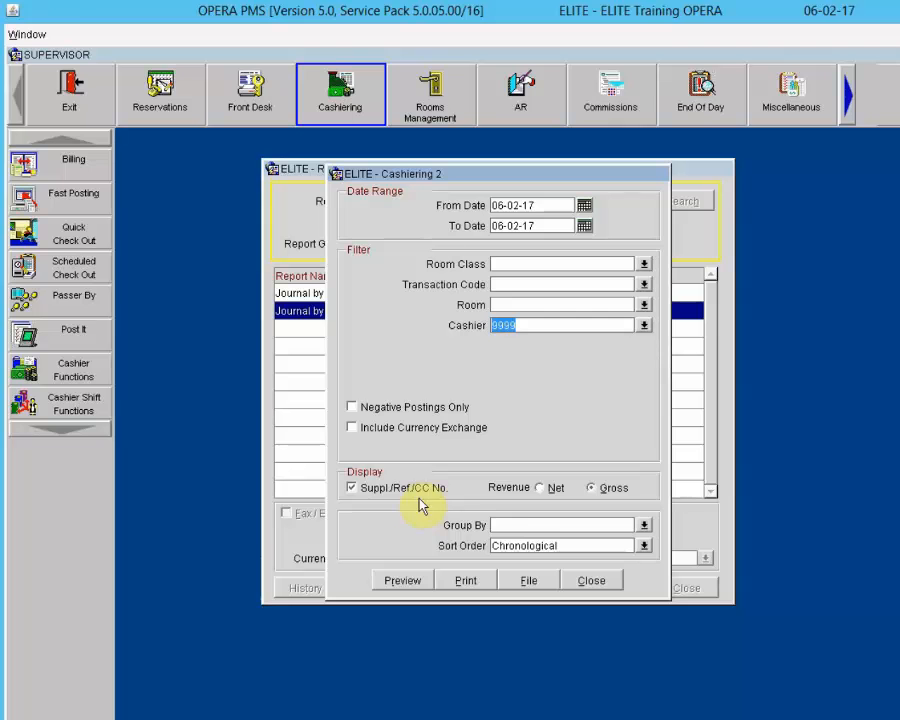
# Group the journal report by Transaction Code
pyautogui.click(643, 525)
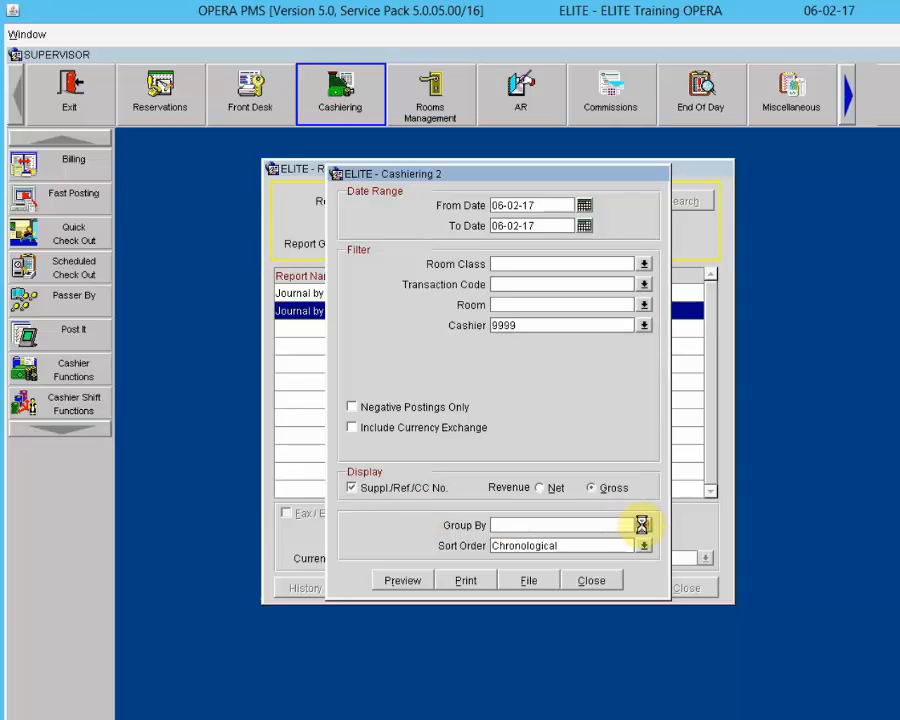
pyautogui.click(388, 325)
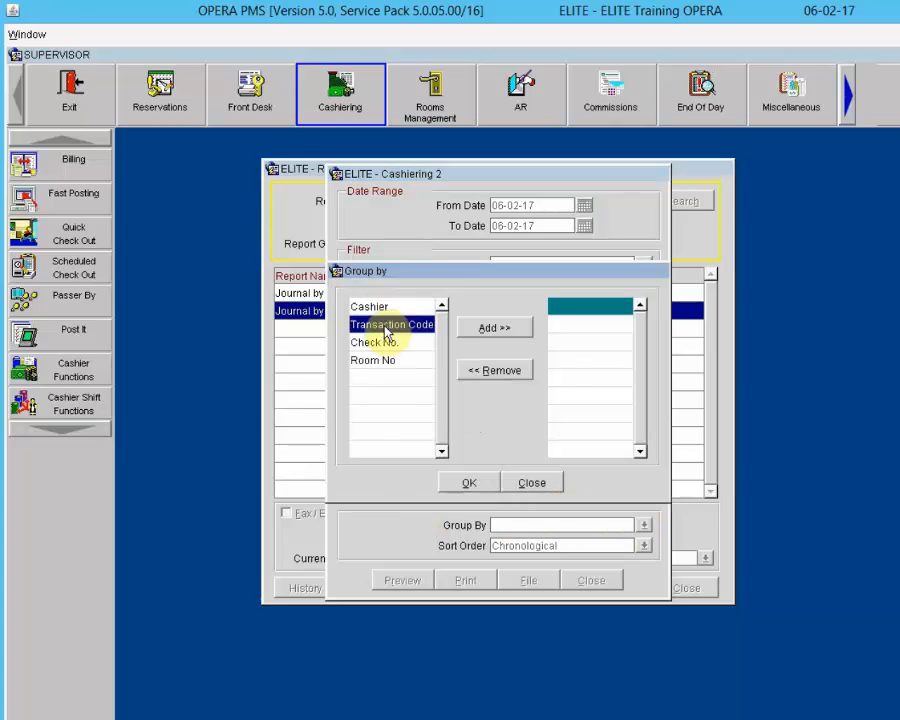
pyautogui.click(487, 330)
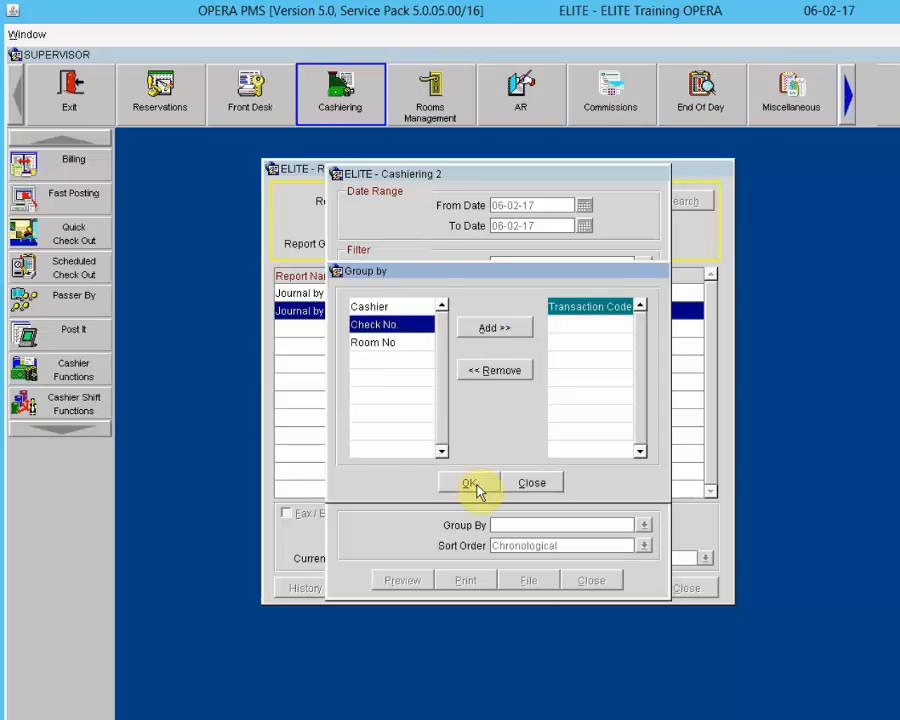
pyautogui.click(476, 486)
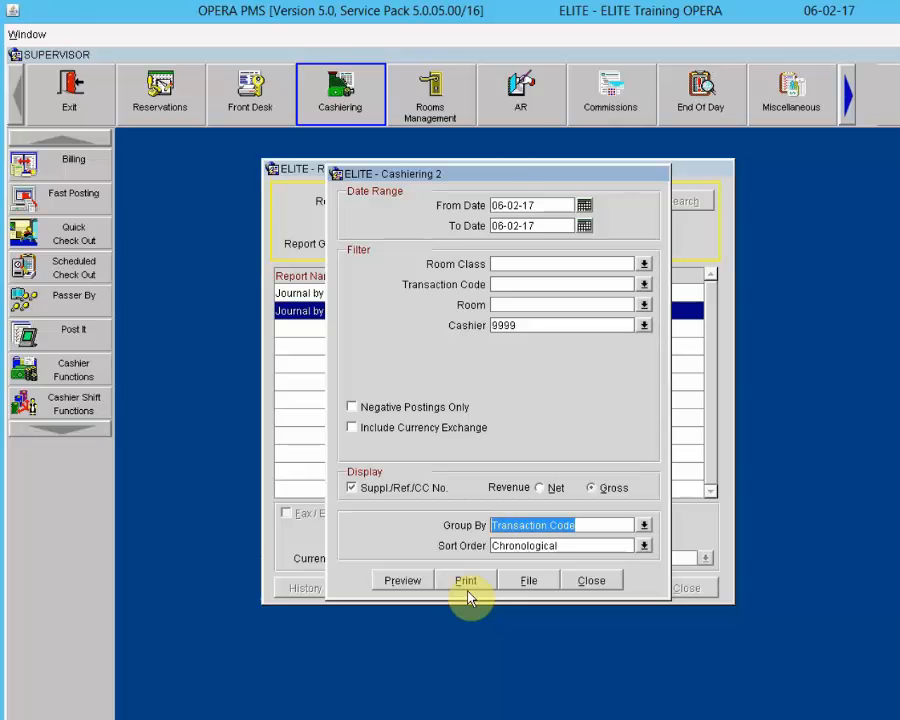
# Examine the sample journal report's postings and totals by transaction code on the first two pages
pyautogui.moveTo(504, 177); pyautogui.dragTo(631, 186)
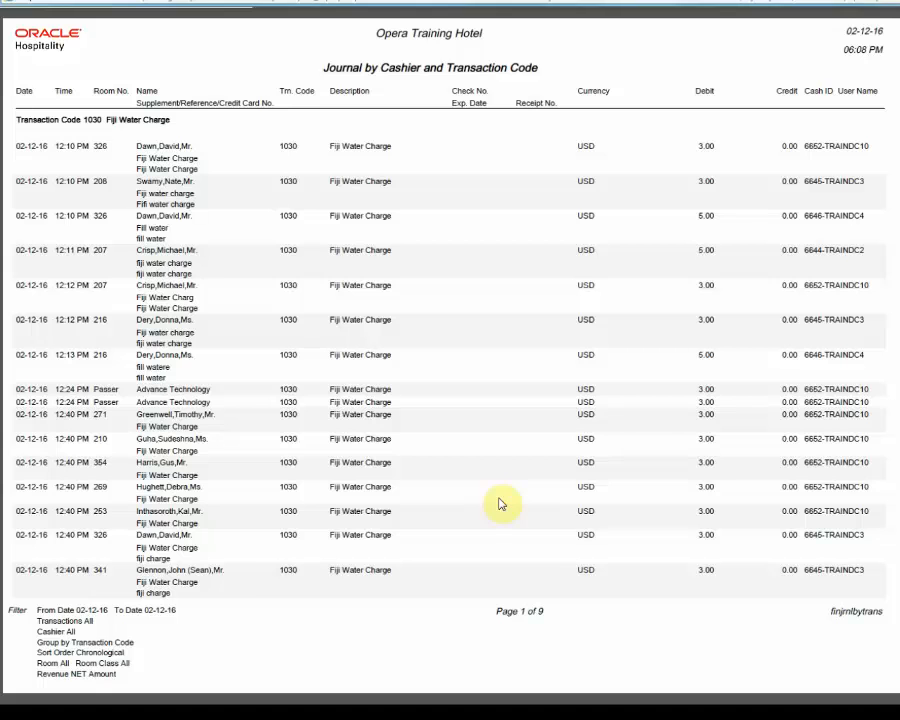
pyautogui.scroll(-3, 498, 493)
pyautogui.scroll(2, 498, 494)
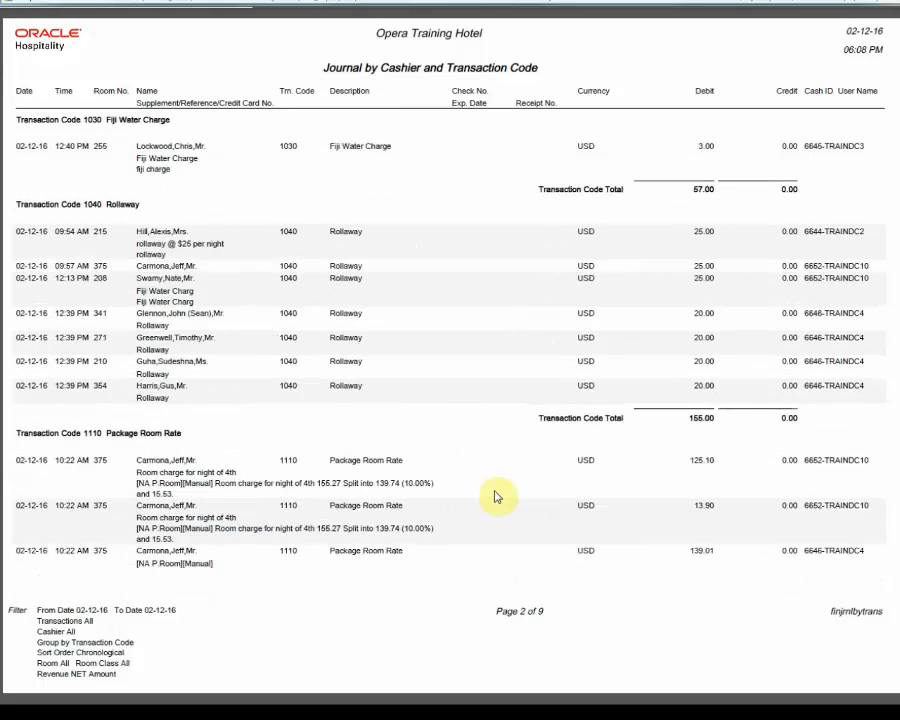
pyautogui.scroll(1, 496, 494)
pyautogui.scroll(-1, 494, 494)
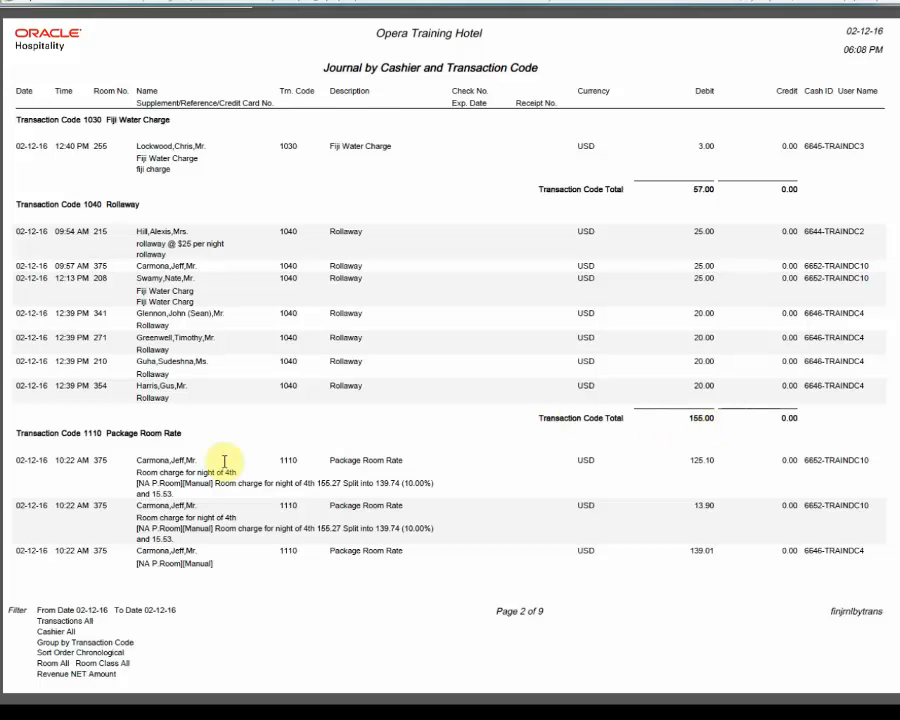
# Examine the sample journal report's remaining pages, covering tax, paid out, cash and card transaction codes, and close the report parameters and reports list
pyautogui.scroll(-2, 228, 463)
pyautogui.scroll(-1, 226, 462)
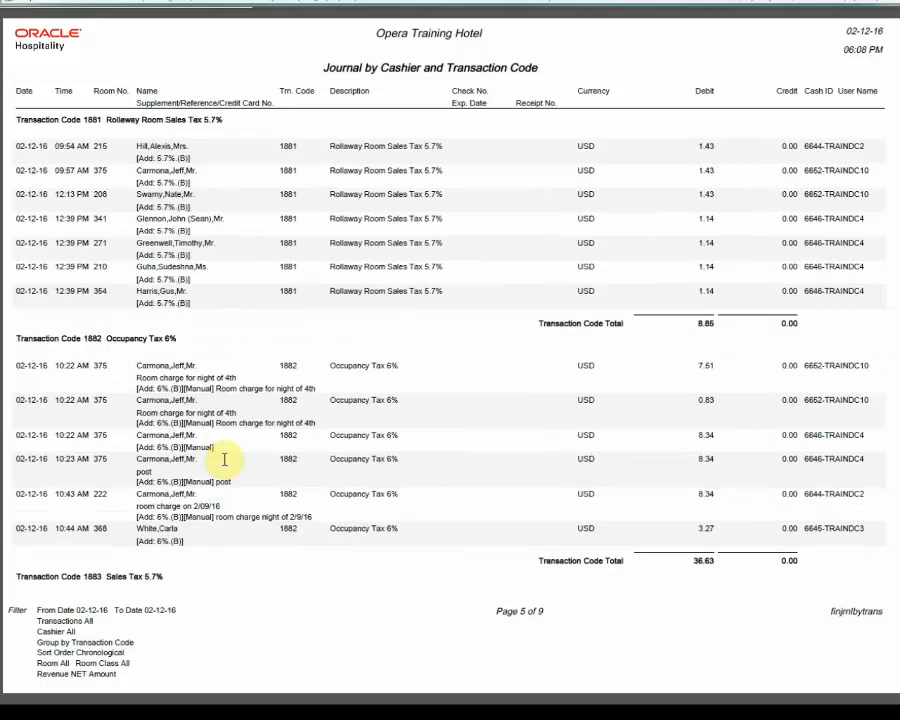
pyautogui.scroll(-2, 228, 460)
pyautogui.scroll(-1, 228, 460)
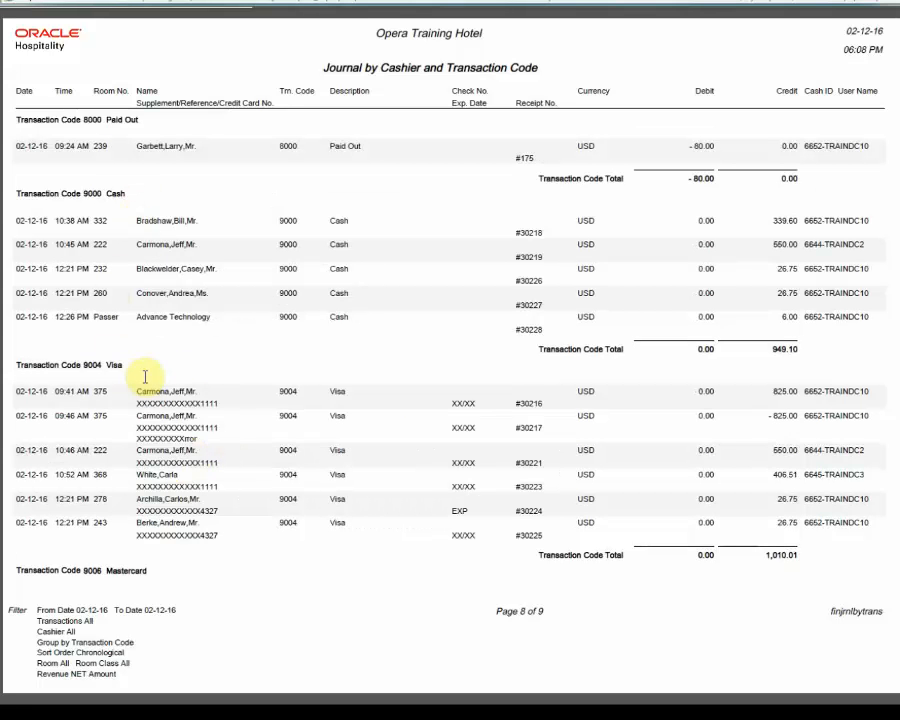
pyautogui.scroll(-1, 145, 377)
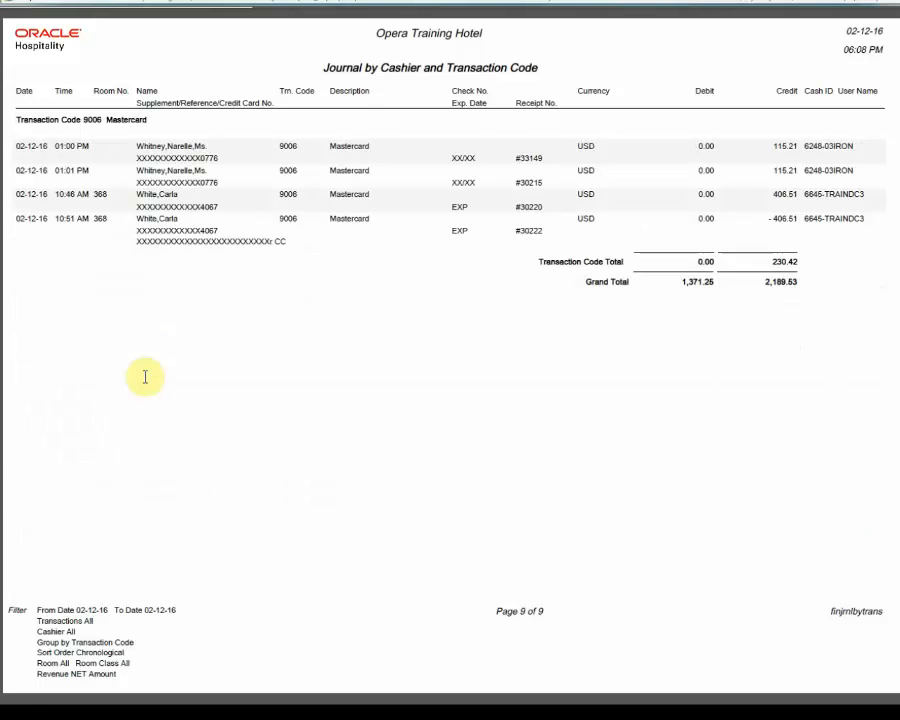
pyautogui.scroll(1, 145, 377)
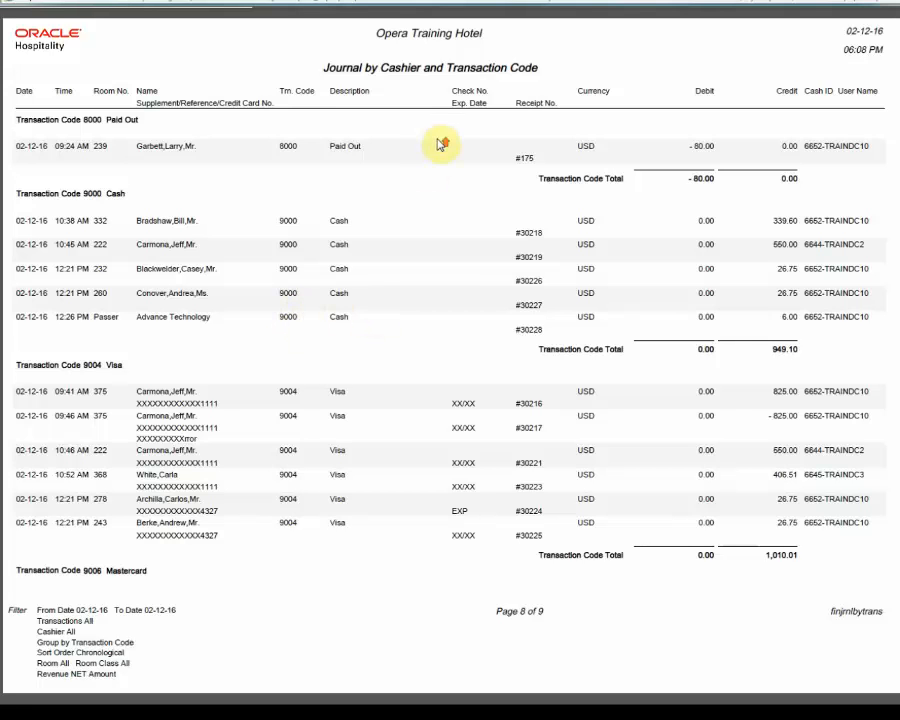
pyautogui.scroll(4, 440, 145)
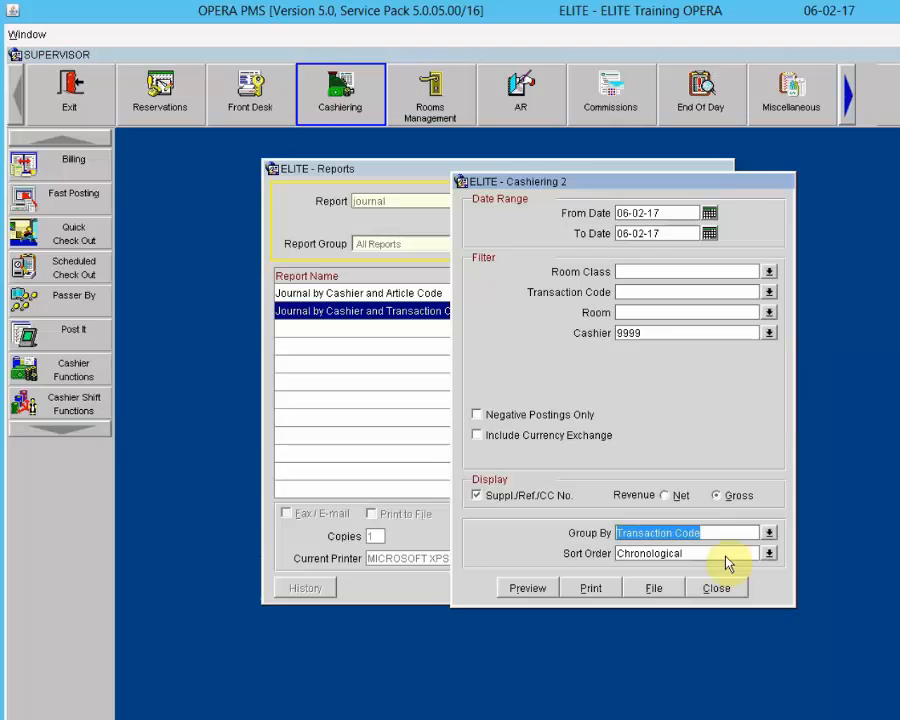
pyautogui.click(722, 588)
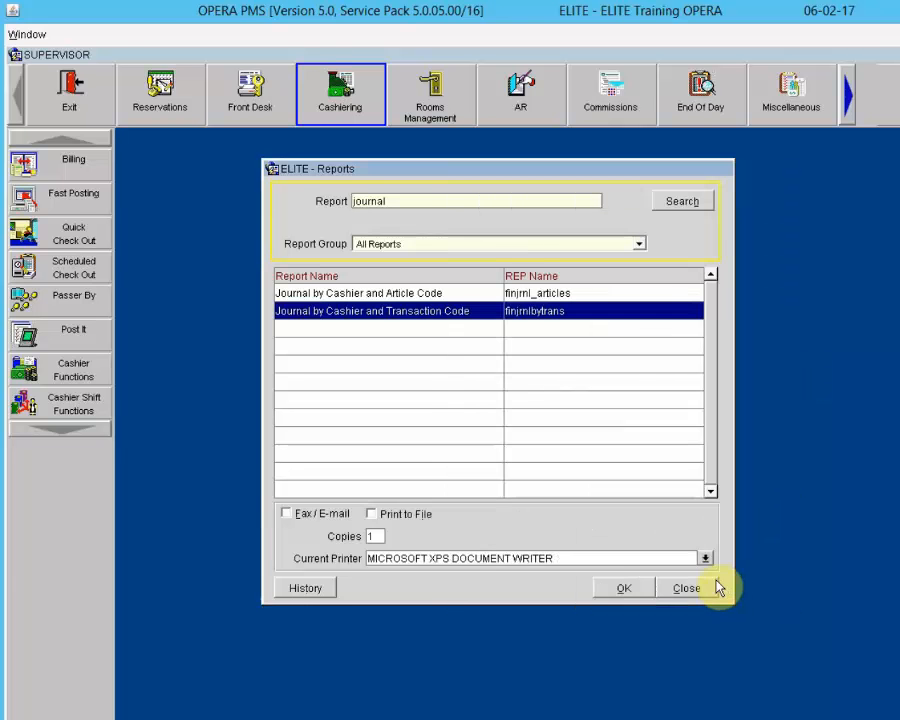
pyautogui.click(690, 590)
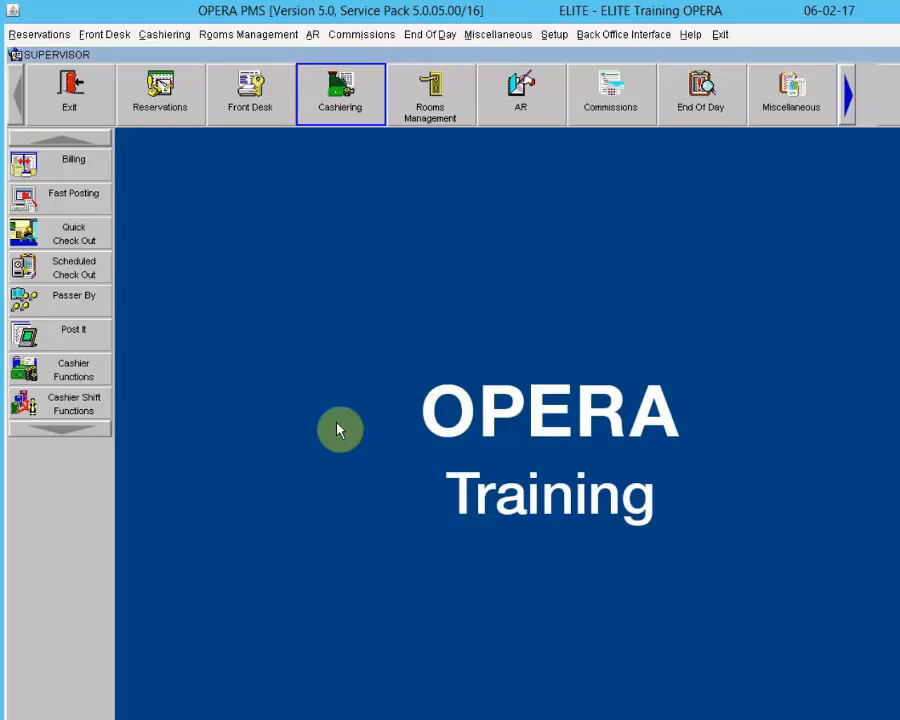
# Start the Cashier Shift Close from the cashier shift functions and log in with the cashier password
pyautogui.click(349, 103)
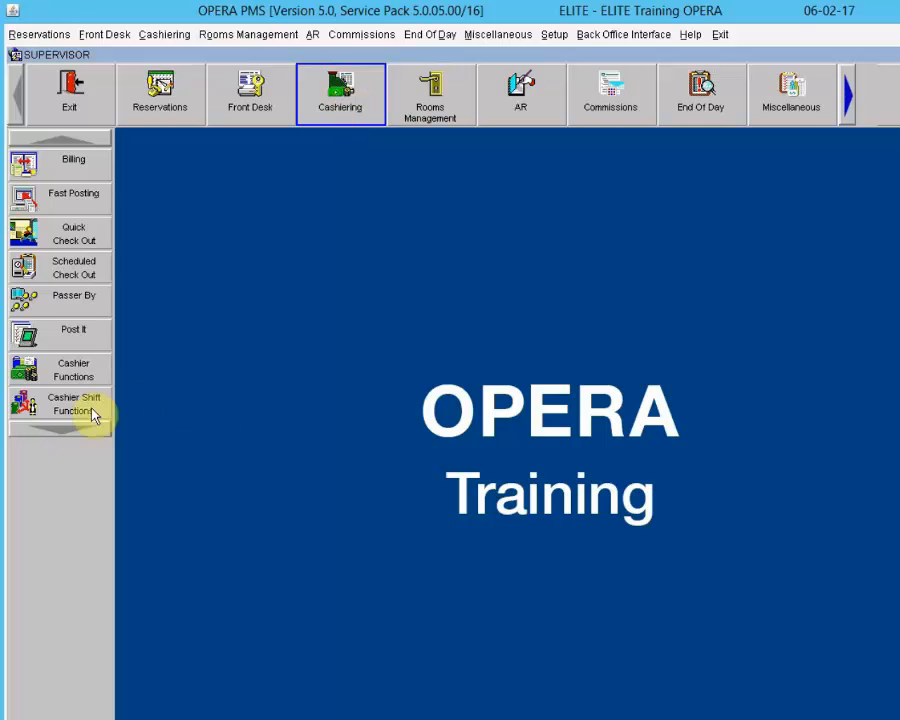
pyautogui.click(58, 408)
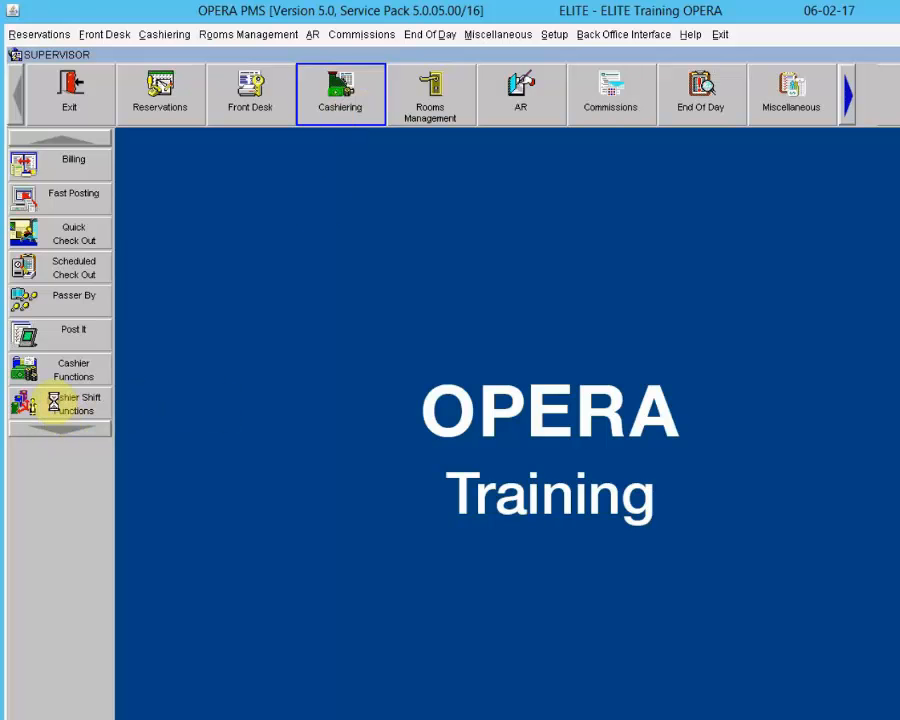
pyautogui.moveTo(421, 338); pyautogui.dragTo(454, 331)
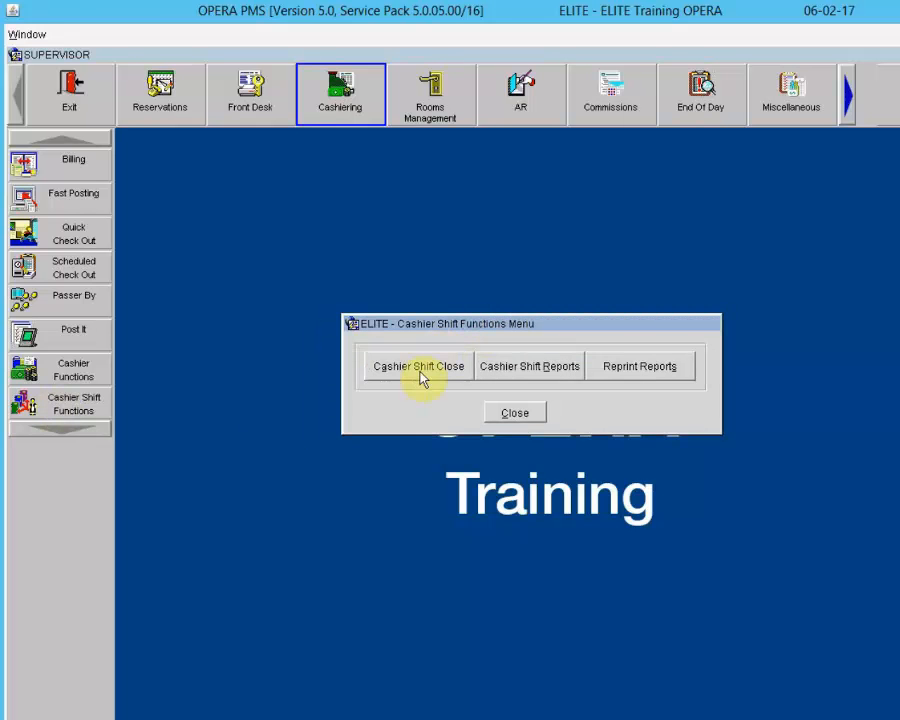
pyautogui.click(420, 368)
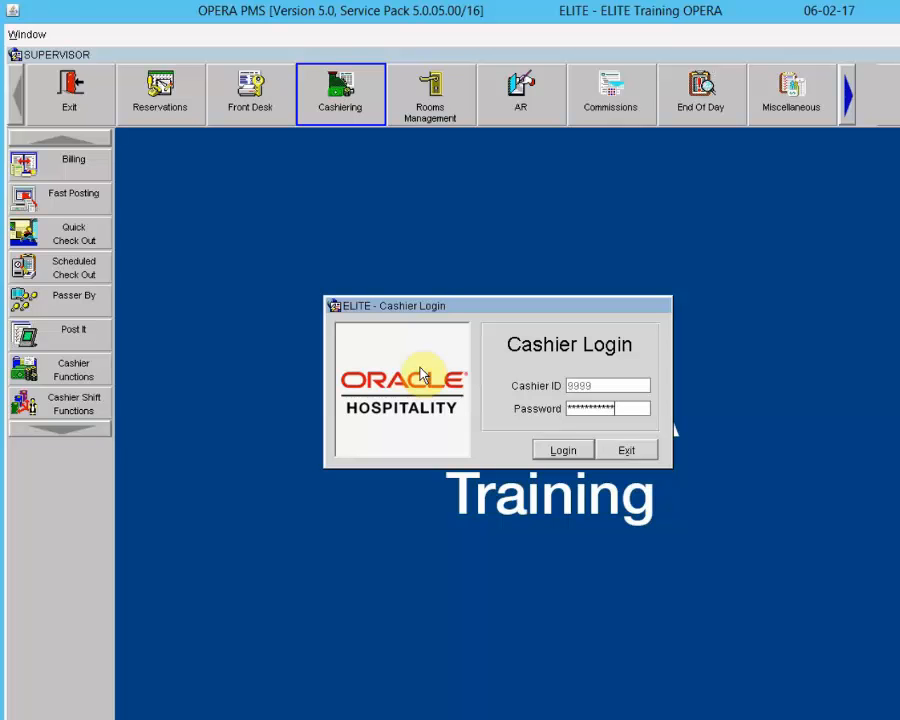
pyautogui.press('Return')
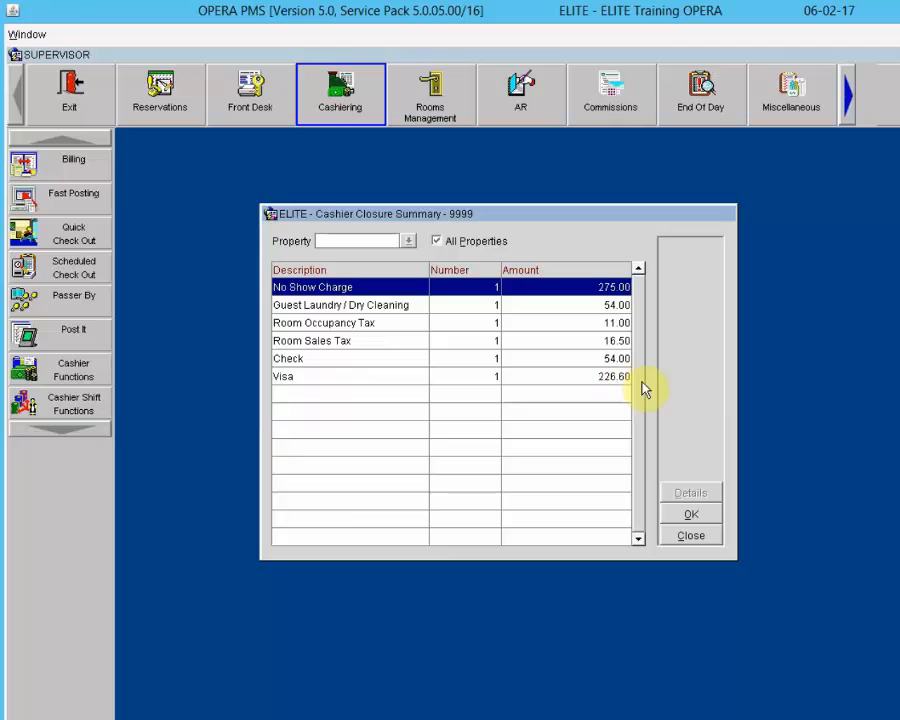
# Close the shift of cashier 9999, accepting the closure summary and shift drop, verifying the cash drop and choosing to print the cashier report
pyautogui.click(690, 516)
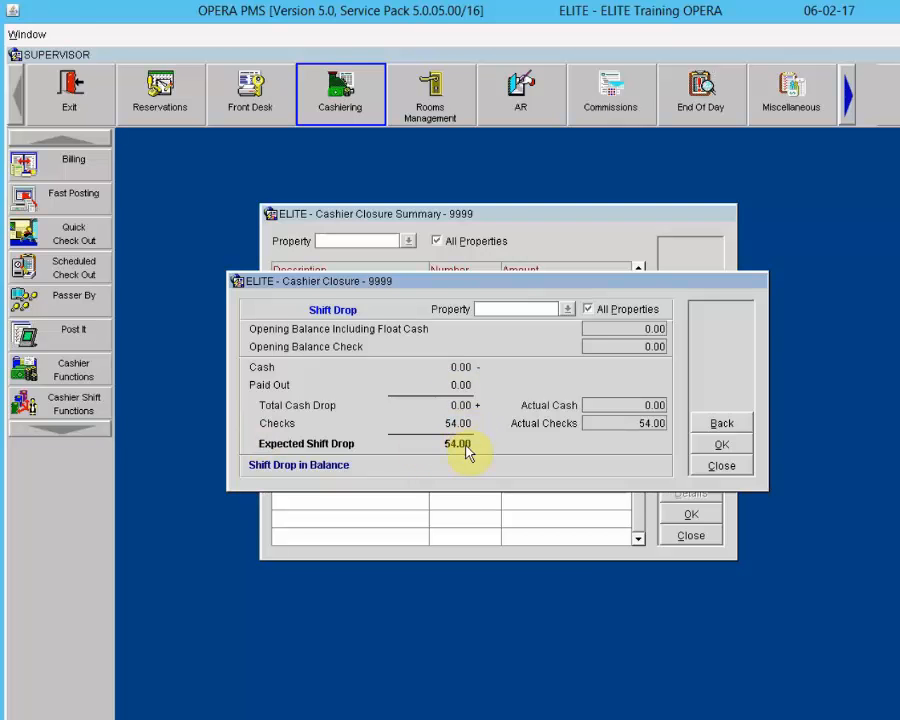
pyautogui.click(726, 452)
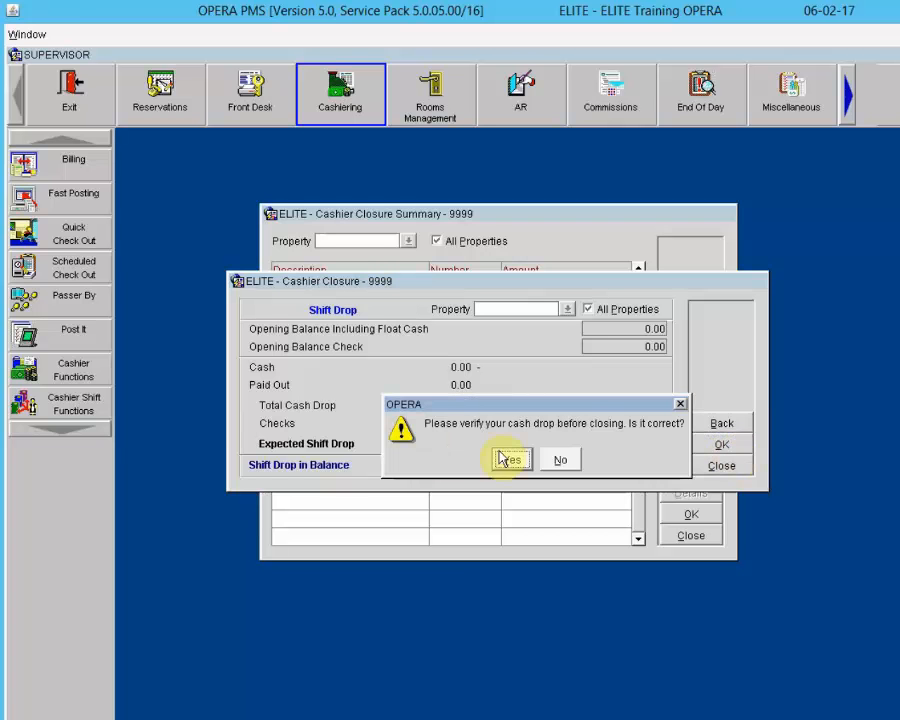
pyautogui.click(507, 459)
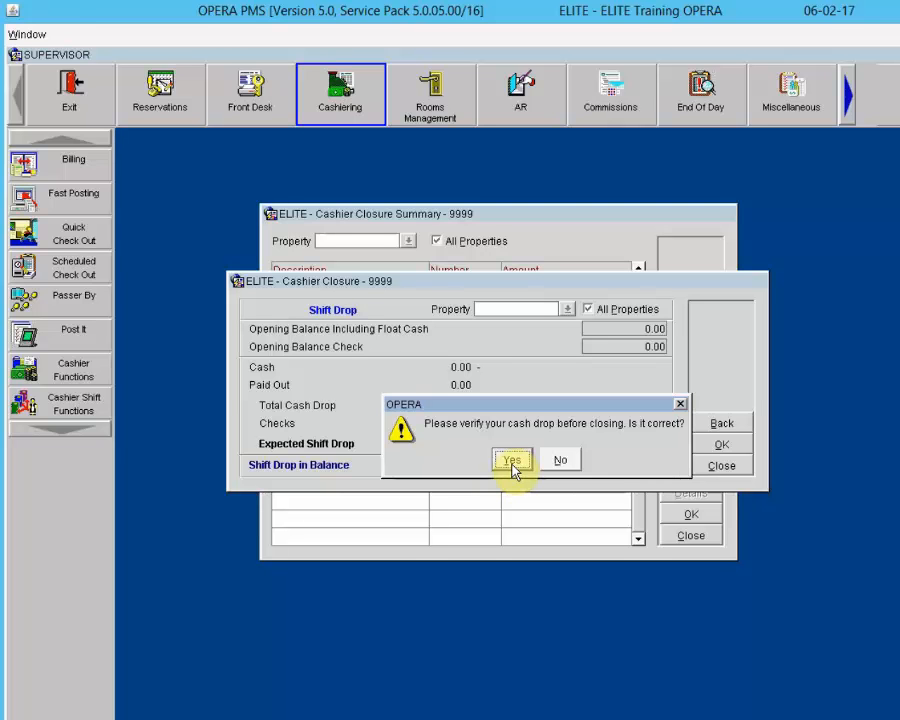
pyautogui.click(511, 466)
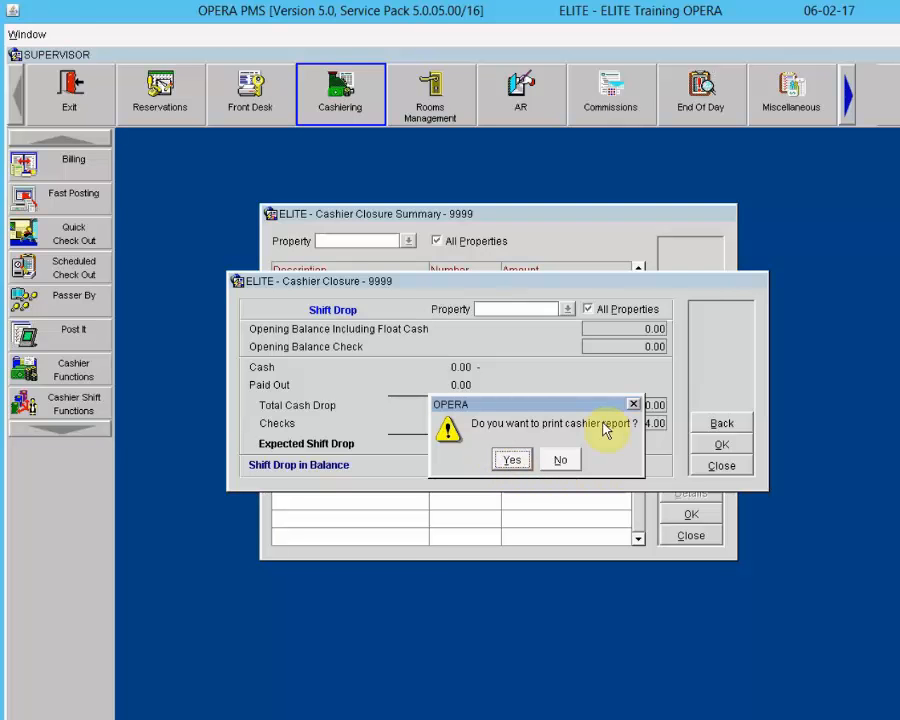
pyautogui.click(509, 460)
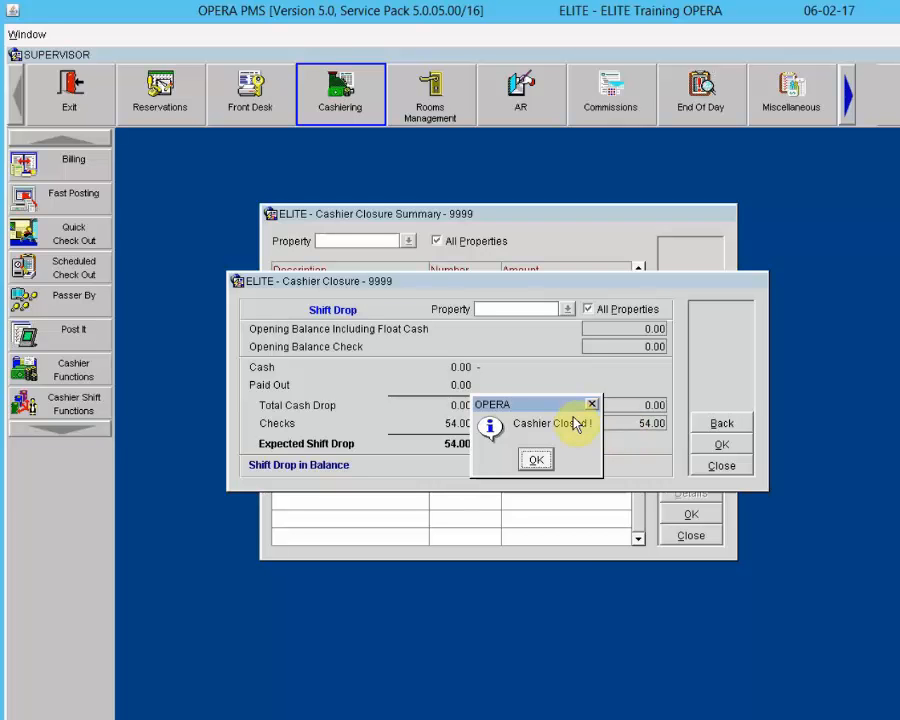
pyautogui.click(535, 463)
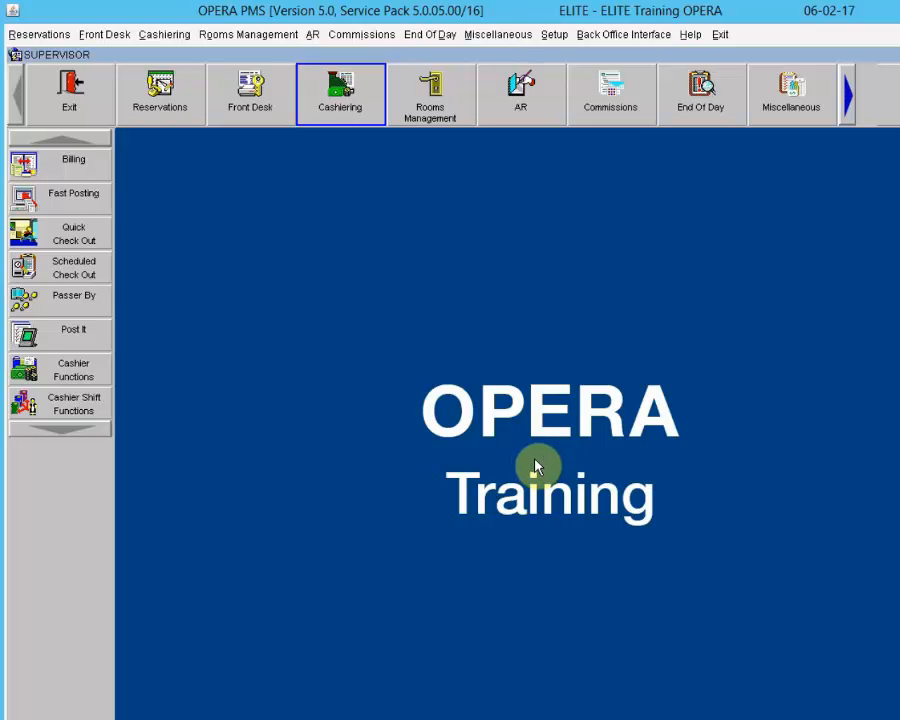